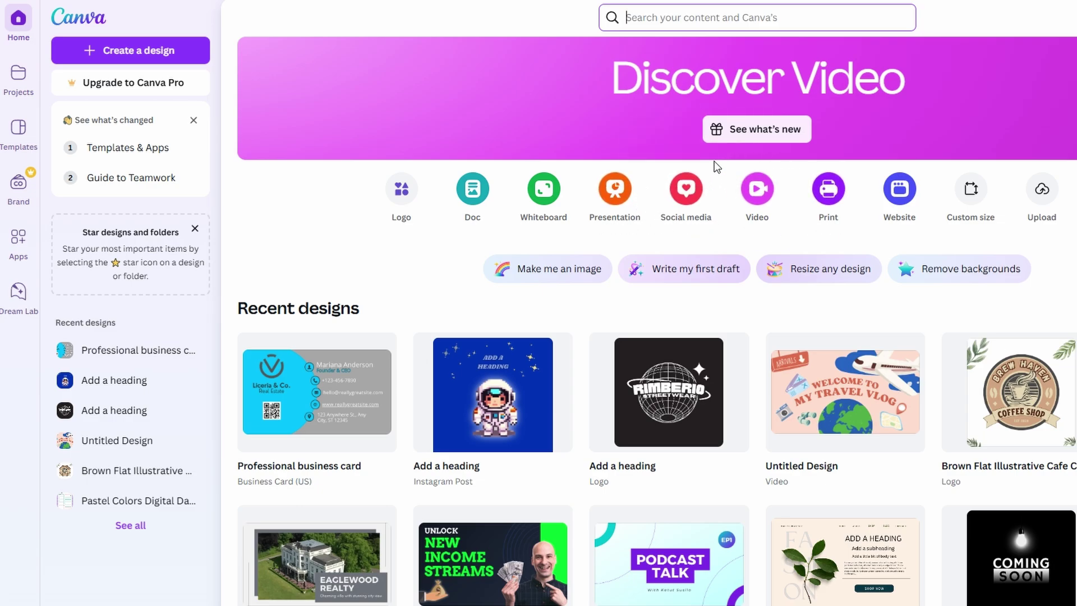
{"action": "type", "text": "a4"}
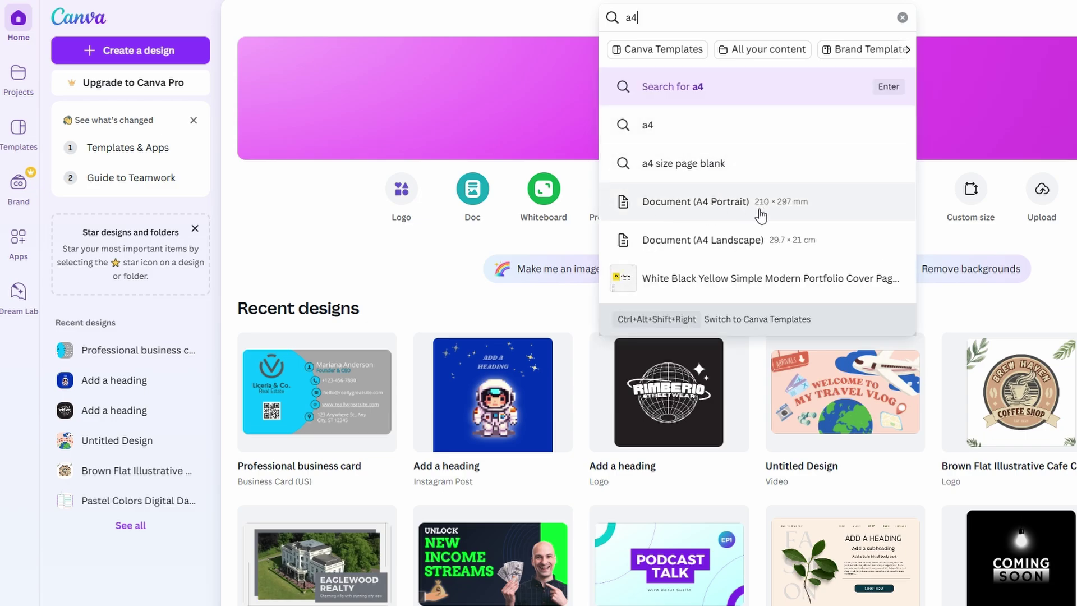
Step: Start a new blank Document at A4 portrait size
{"action": "left_click", "coordinate": [719, 214]}
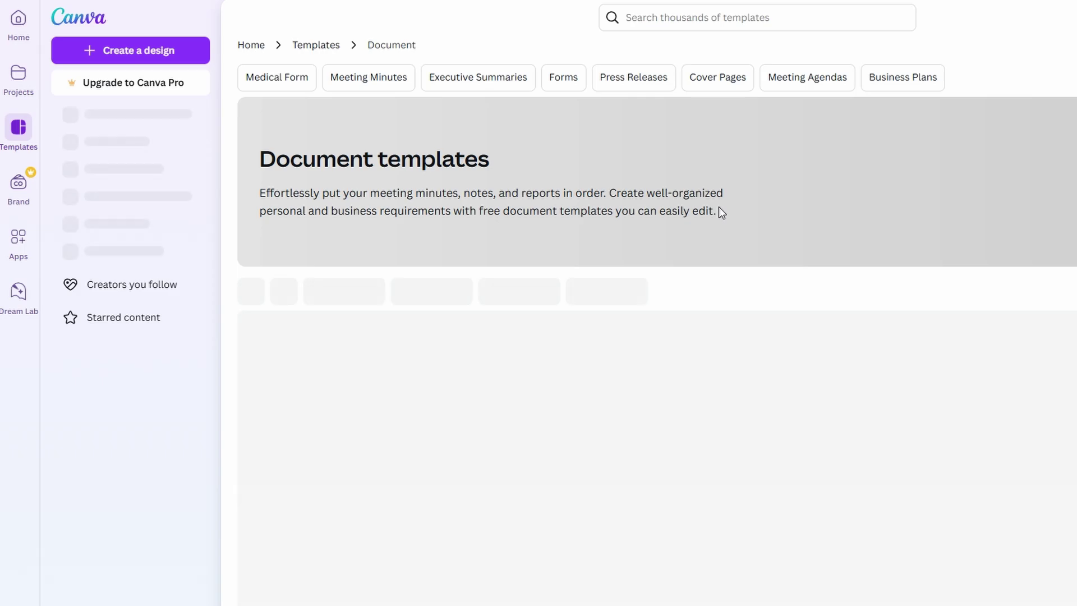
{"action": "scroll", "coordinate": [707, 241], "scroll_direction": "down", "scroll_amount": 2}
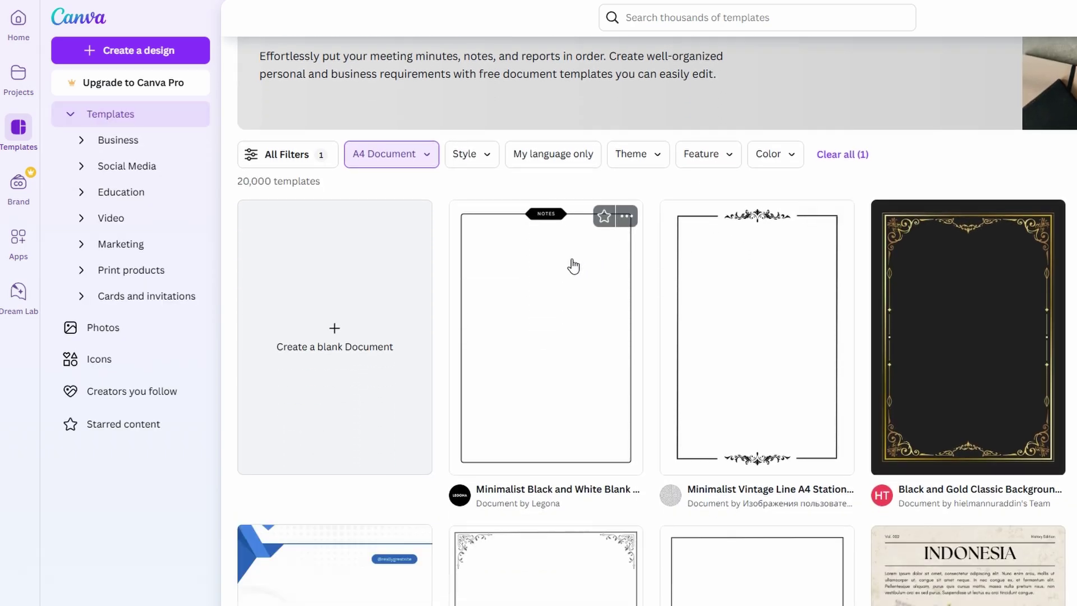
{"action": "scroll", "coordinate": [523, 245], "scroll_direction": "down", "scroll_amount": 3}
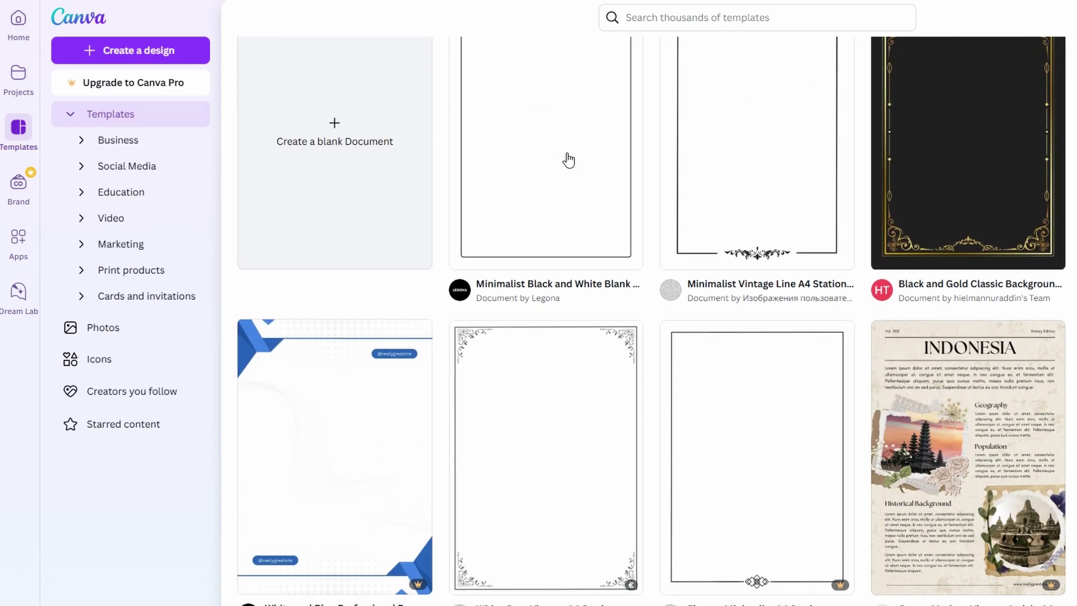
{"action": "scroll", "coordinate": [568, 160], "scroll_direction": "up", "scroll_amount": 2}
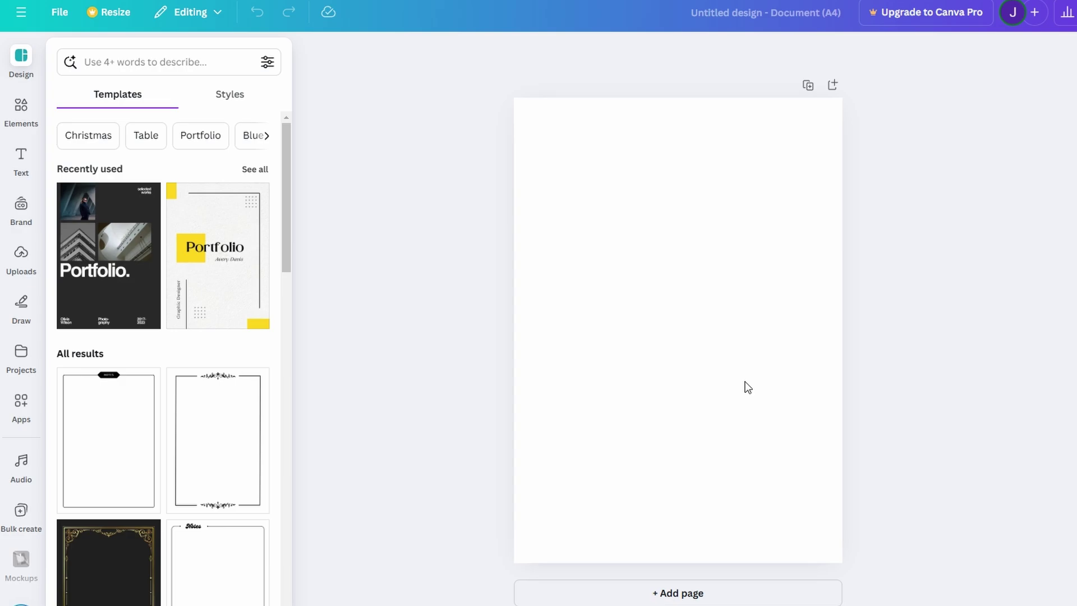
Step: Search templates for 'e-book' and open the White and Orange Minimalist Branding eBook template
{"action": "left_click", "coordinate": [129, 56]}
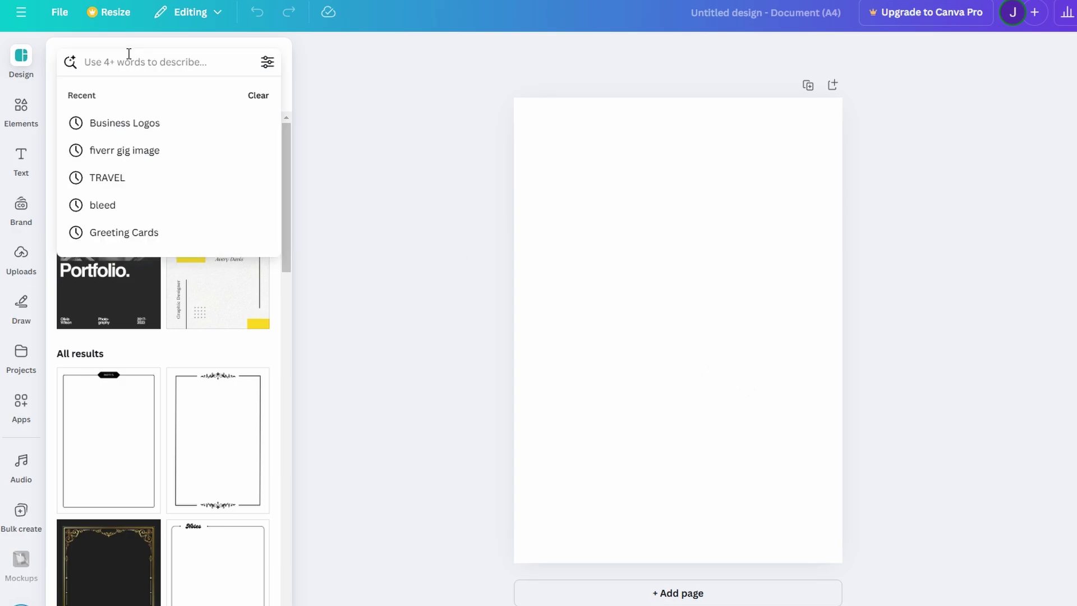
{"action": "type", "text": "e-book"}
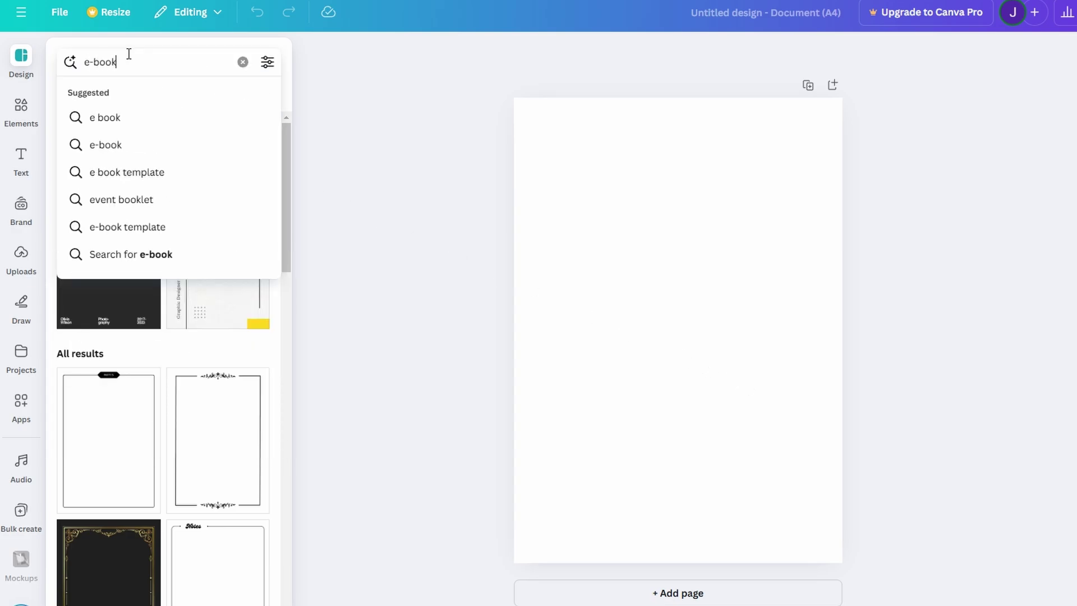
{"action": "key", "text": "Return"}
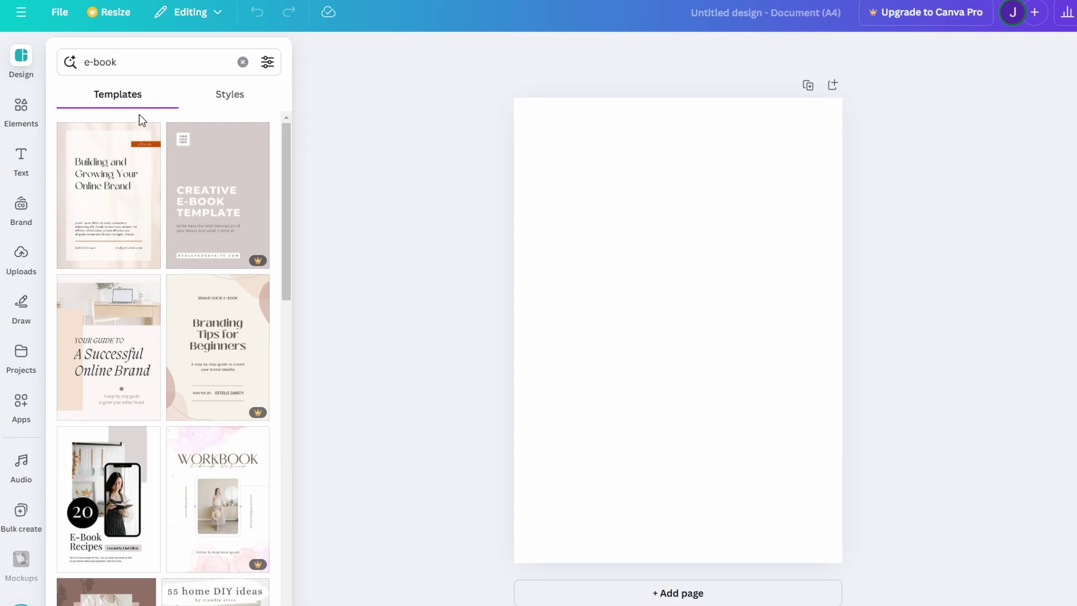
{"action": "mouse_move", "coordinate": [109, 195]}
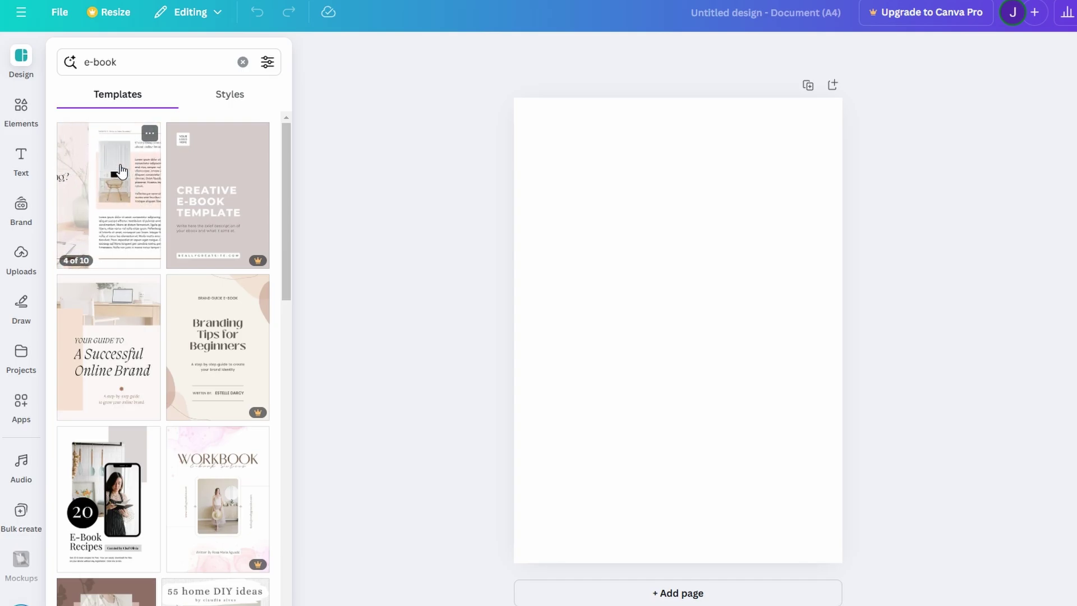
{"action": "mouse_move", "coordinate": [122, 171]}
{"action": "left_mouse_down"}
{"action": "mouse_move", "coordinate": [286, 136]}
{"action": "mouse_move", "coordinate": [223, 132]}
{"action": "left_mouse_up"}
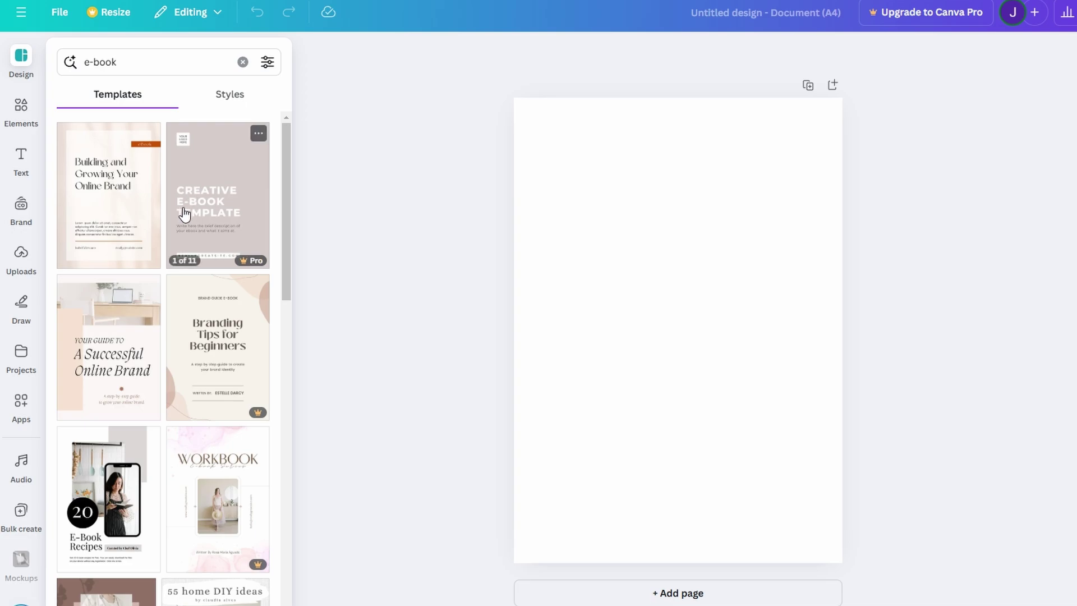
{"action": "scroll", "coordinate": [182, 207], "scroll_direction": "down", "scroll_amount": 3}
{"action": "scroll", "coordinate": [183, 207], "scroll_direction": "down", "scroll_amount": 2}
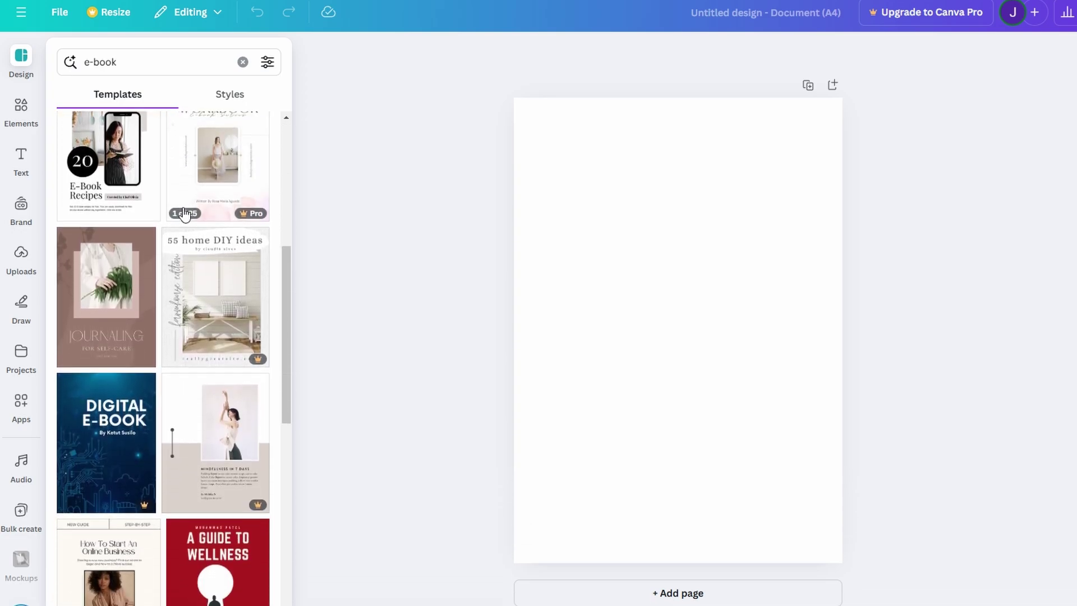
{"action": "scroll", "coordinate": [184, 215], "scroll_direction": "down", "scroll_amount": 3}
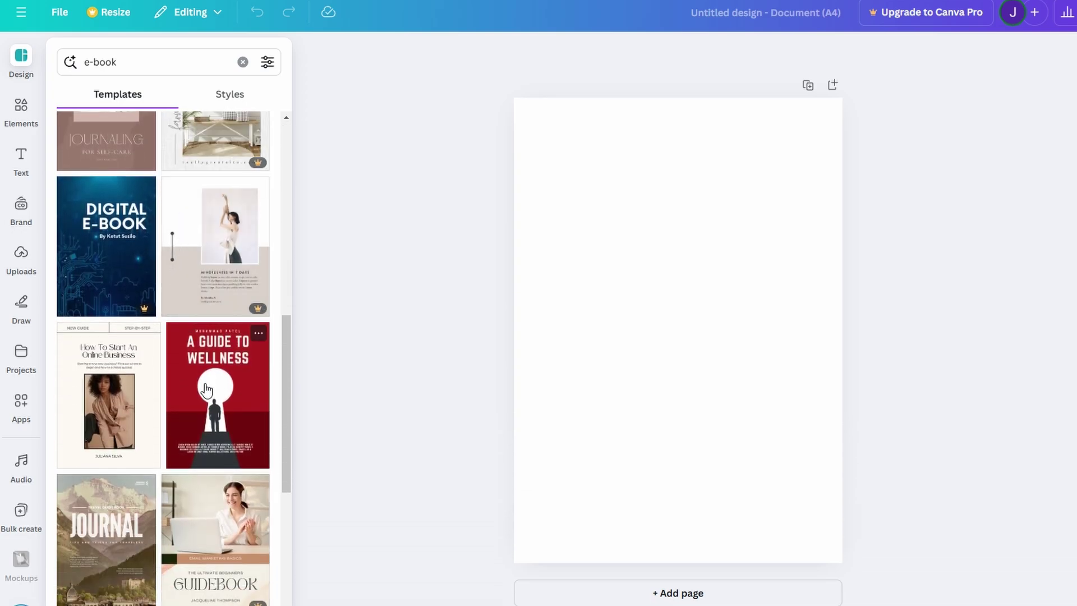
{"action": "scroll", "coordinate": [205, 389], "scroll_direction": "down", "scroll_amount": 3}
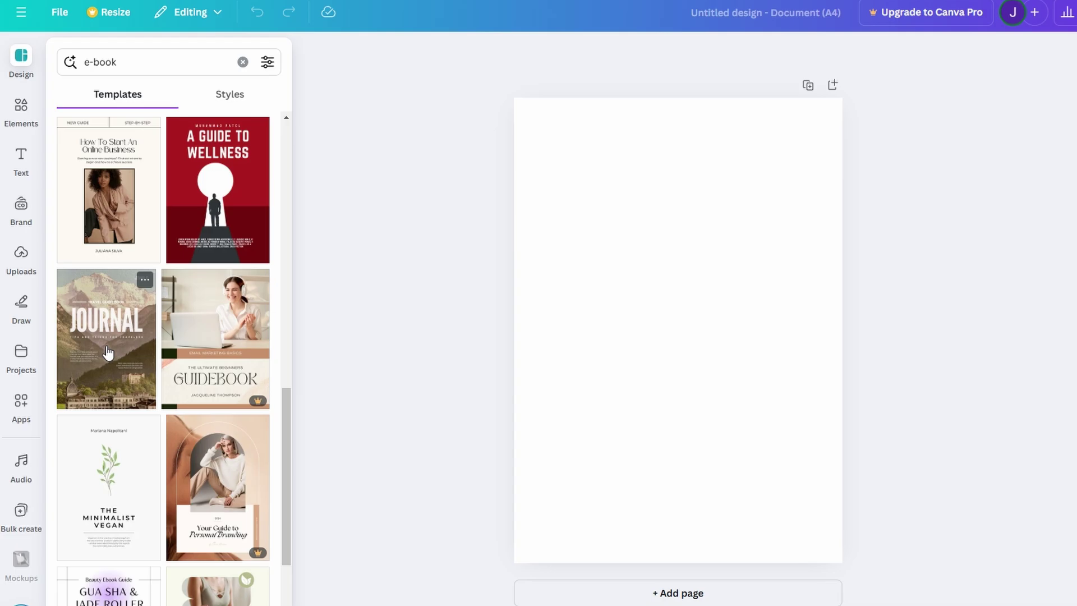
{"action": "scroll", "coordinate": [108, 353], "scroll_direction": "down", "scroll_amount": 2}
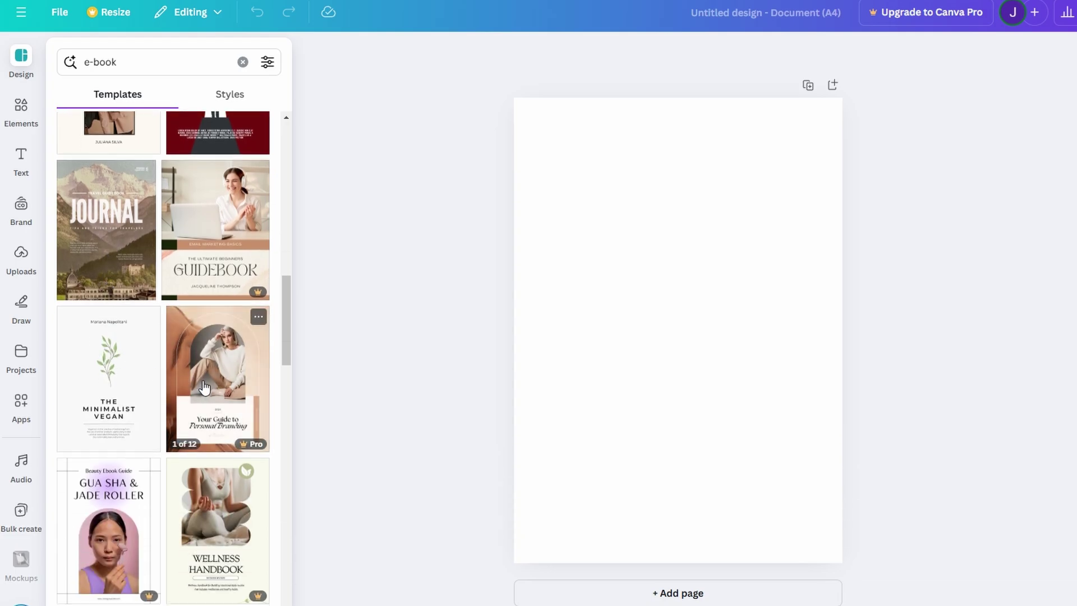
{"action": "scroll", "coordinate": [204, 385], "scroll_direction": "down", "scroll_amount": 5}
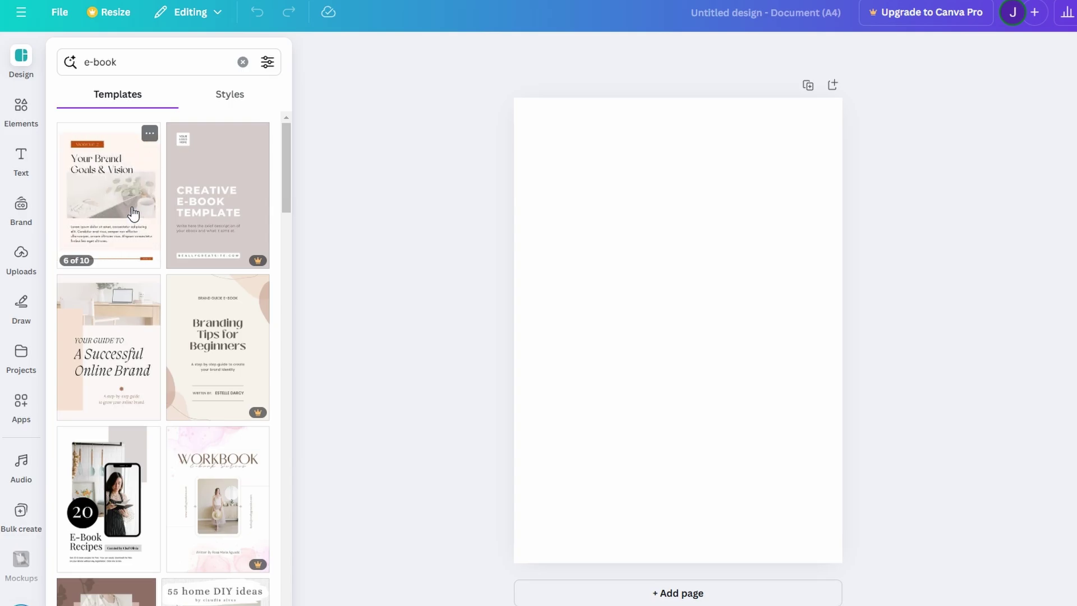
{"action": "left_click", "coordinate": [132, 214]}
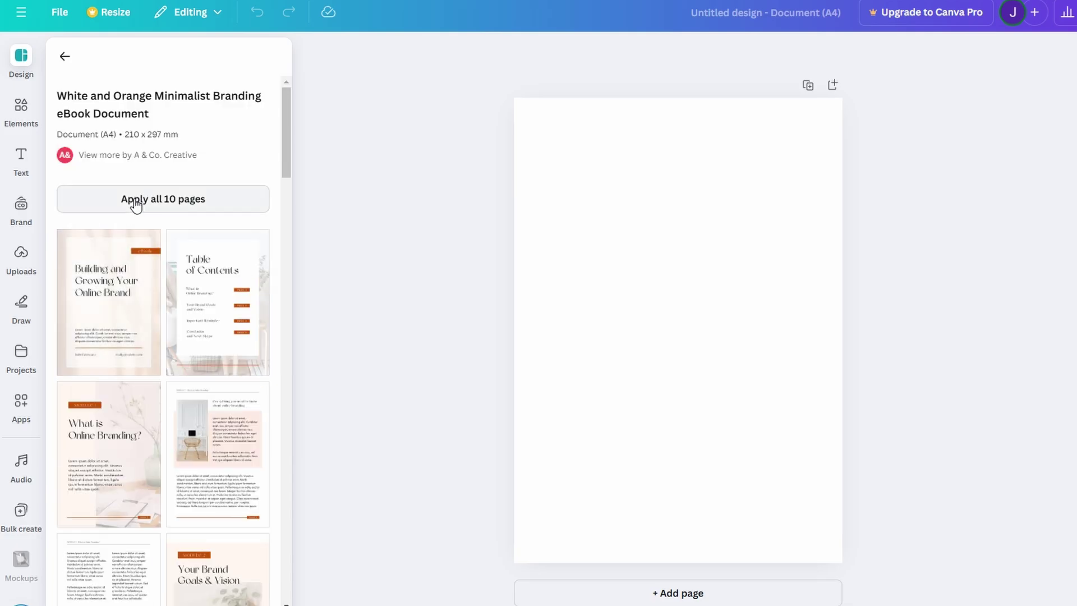
{"action": "scroll", "coordinate": [114, 286], "scroll_direction": "down", "scroll_amount": 2}
{"action": "scroll", "coordinate": [114, 278], "scroll_direction": "down", "scroll_amount": 2}
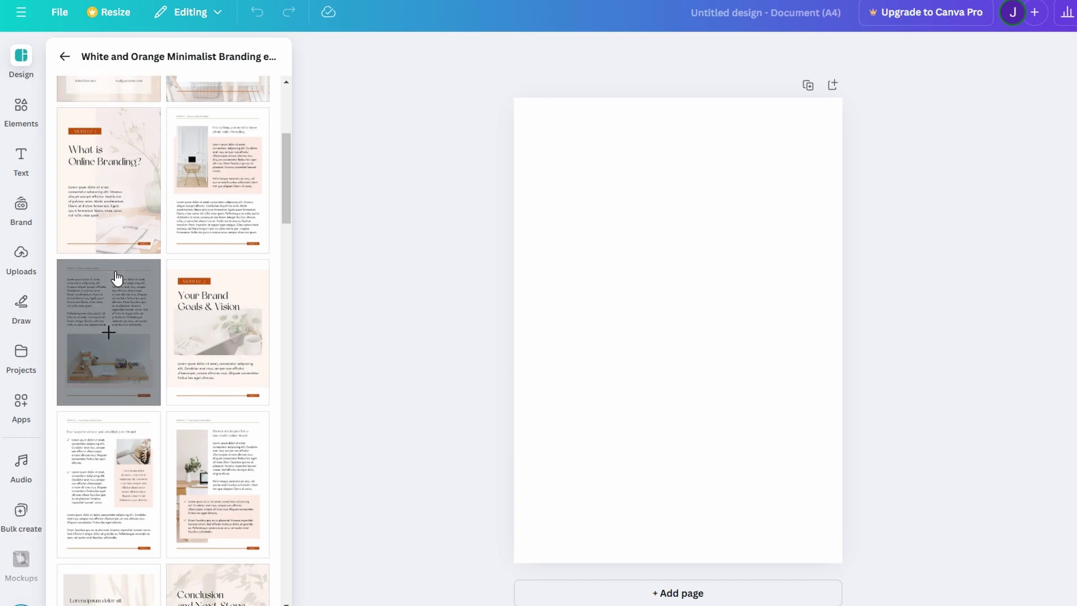
{"action": "scroll", "coordinate": [116, 278], "scroll_direction": "up", "scroll_amount": 4}
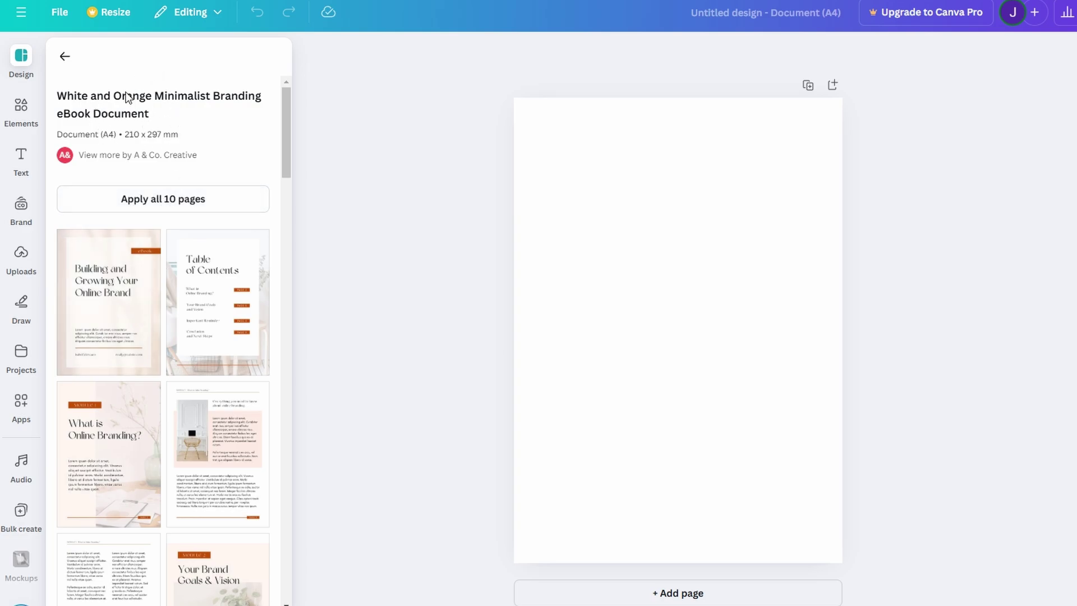
Step: Apply all 10 template pages, starting with the 'Building and Growing Your Online Brand' cover
{"action": "left_click", "coordinate": [154, 199]}
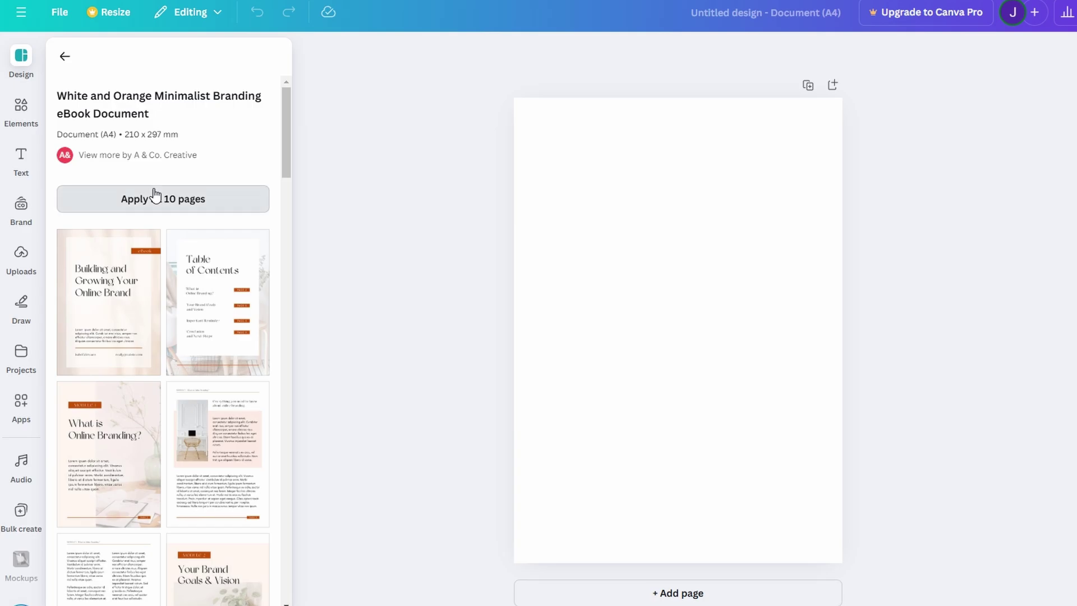
{"action": "left_click", "coordinate": [587, 263]}
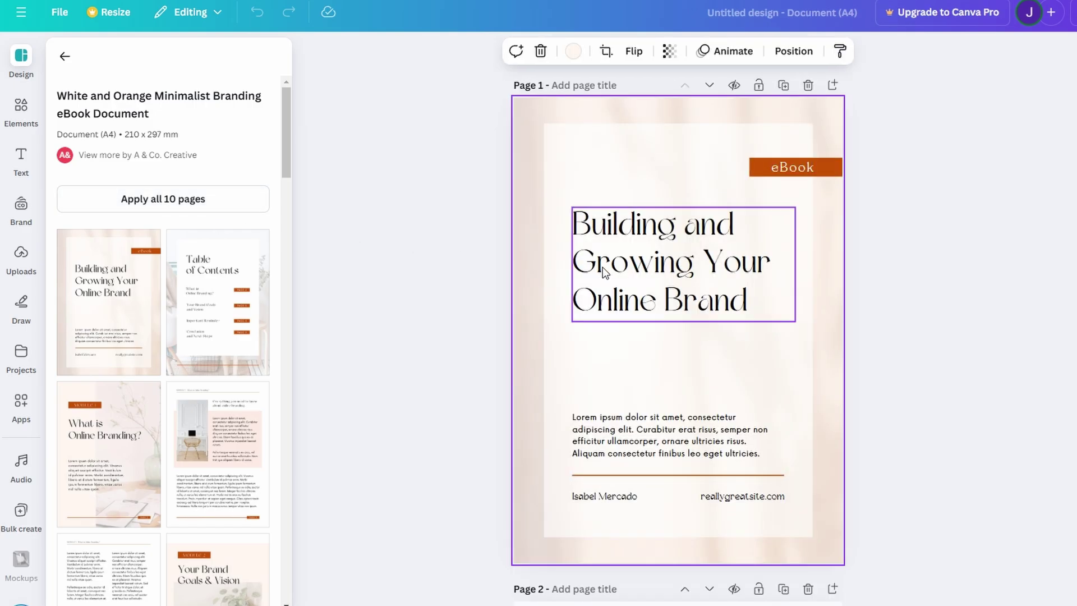
{"action": "scroll", "coordinate": [709, 463], "scroll_direction": "down", "scroll_amount": 1}
{"action": "scroll", "coordinate": [709, 463], "scroll_direction": "down", "scroll_amount": 2}
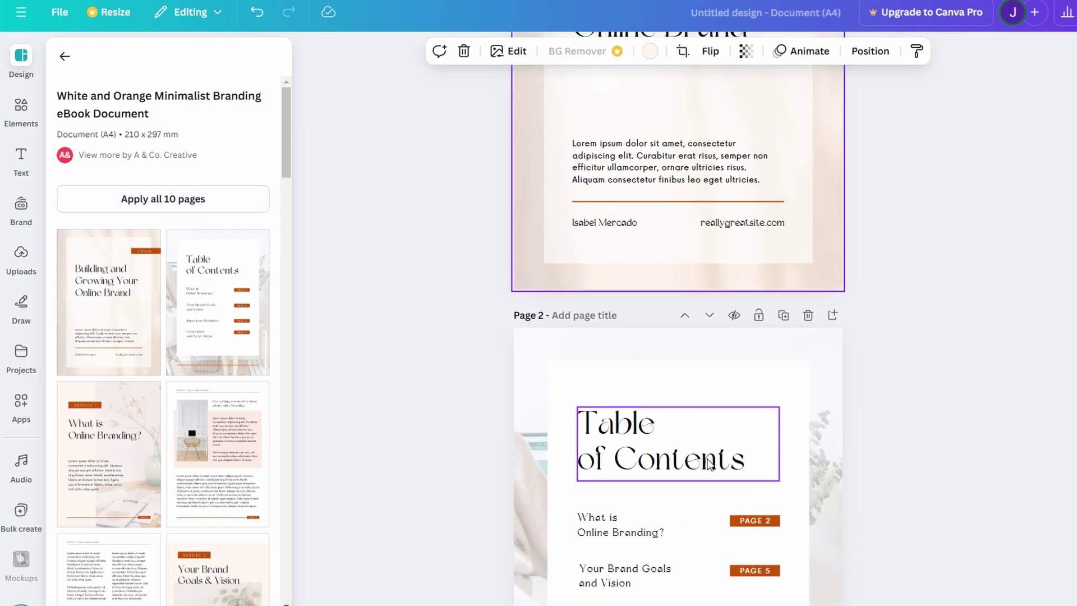
{"action": "scroll", "coordinate": [709, 462], "scroll_direction": "down", "scroll_amount": 4}
{"action": "scroll", "coordinate": [709, 462], "scroll_direction": "down", "scroll_amount": 2}
{"action": "scroll", "coordinate": [709, 463], "scroll_direction": "down", "scroll_amount": 3}
{"action": "scroll", "coordinate": [709, 462], "scroll_direction": "down", "scroll_amount": 2}
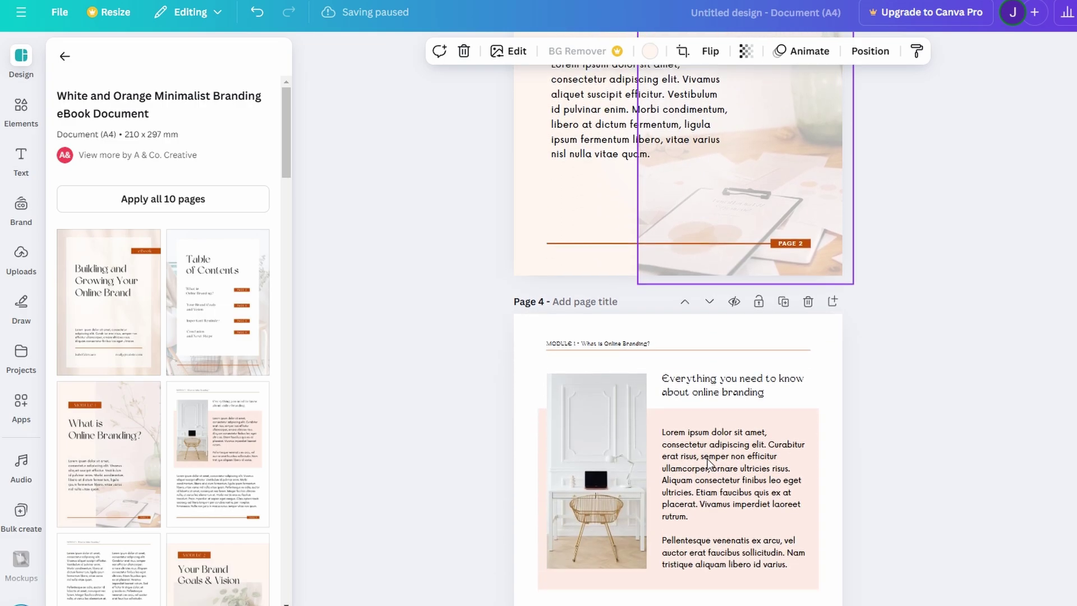
{"action": "scroll", "coordinate": [709, 463], "scroll_direction": "down", "scroll_amount": 2}
{"action": "scroll", "coordinate": [709, 462], "scroll_direction": "down", "scroll_amount": 1}
{"action": "scroll", "coordinate": [709, 462], "scroll_direction": "down", "scroll_amount": 3}
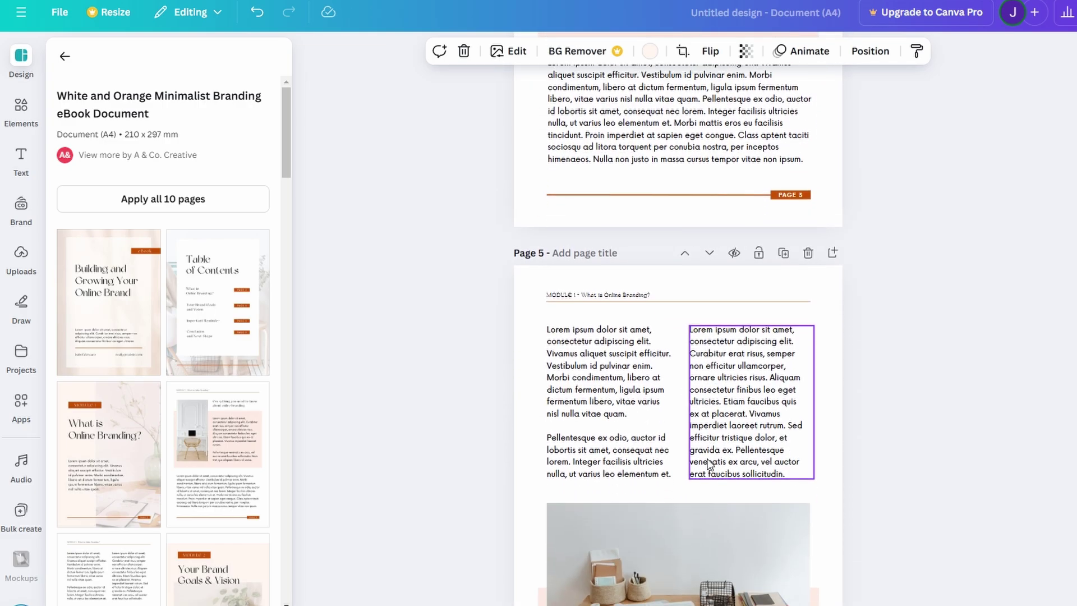
{"action": "scroll", "coordinate": [709, 463], "scroll_direction": "down", "scroll_amount": 2}
{"action": "scroll", "coordinate": [709, 463], "scroll_direction": "down", "scroll_amount": 2}
{"action": "scroll", "coordinate": [709, 463], "scroll_direction": "down", "scroll_amount": 5}
{"action": "scroll", "coordinate": [709, 463], "scroll_direction": "down", "scroll_amount": 4}
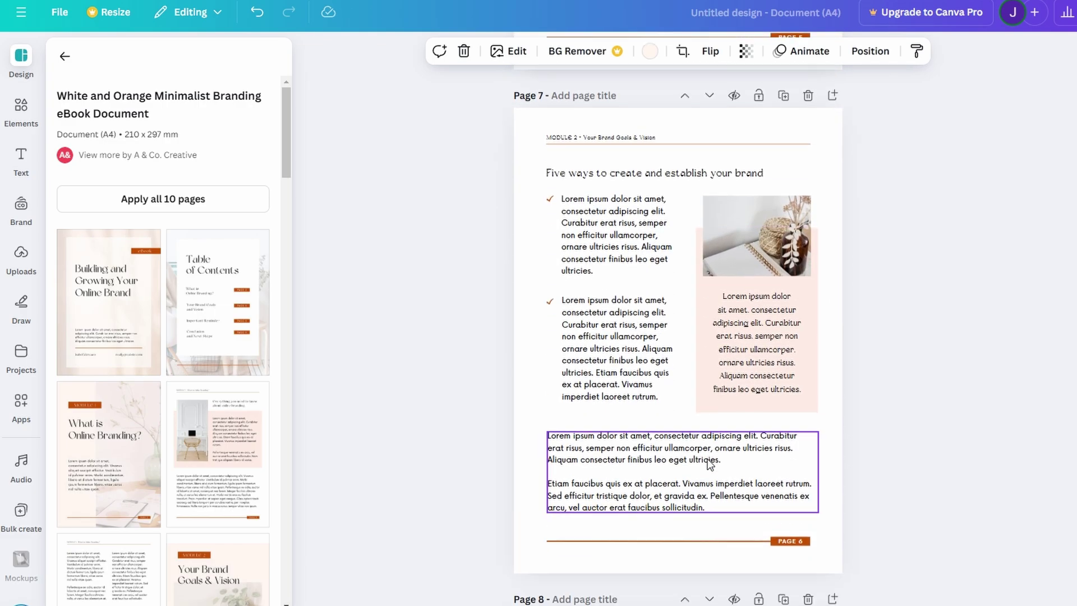
{"action": "scroll", "coordinate": [710, 463], "scroll_direction": "down", "scroll_amount": 5}
{"action": "scroll", "coordinate": [709, 462], "scroll_direction": "down", "scroll_amount": 4}
{"action": "scroll", "coordinate": [709, 463], "scroll_direction": "down", "scroll_amount": 2}
{"action": "scroll", "coordinate": [709, 463], "scroll_direction": "down", "scroll_amount": 3}
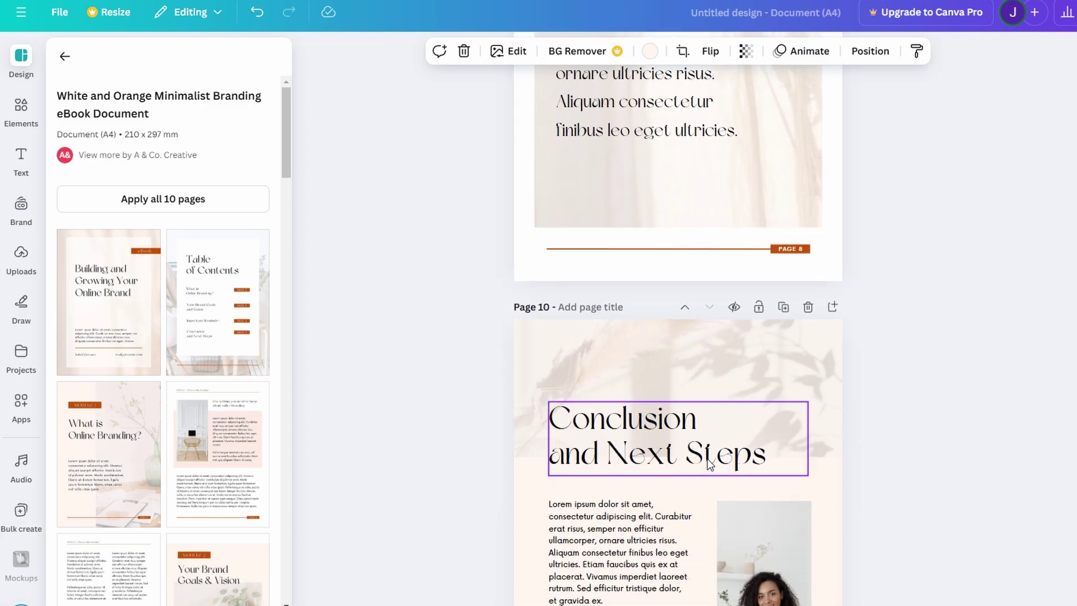
{"action": "scroll", "coordinate": [706, 463], "scroll_direction": "down", "scroll_amount": 3}
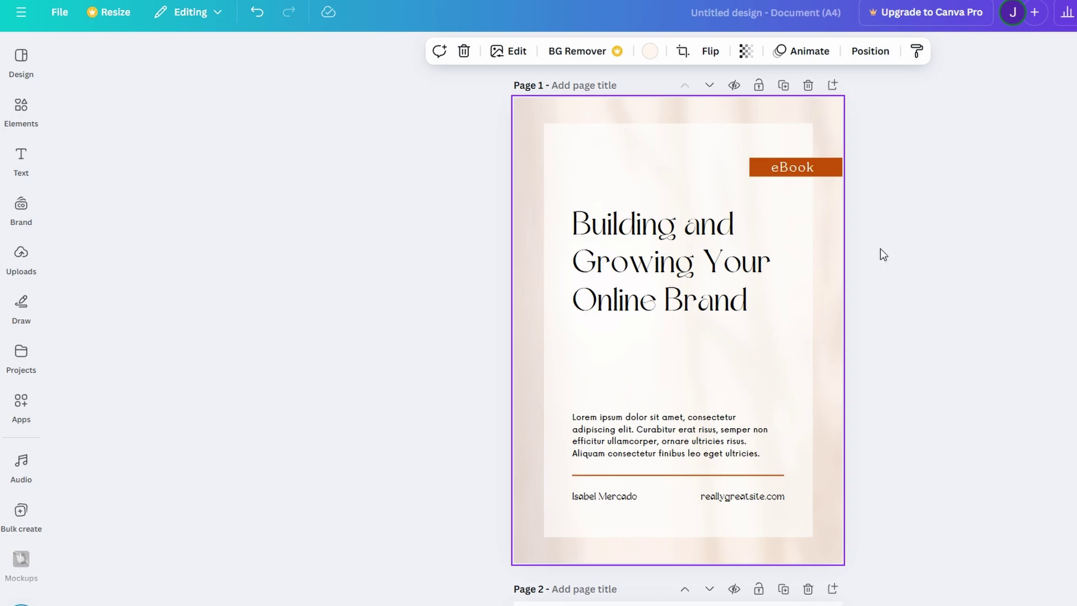
Step: Edit the cover headline to read '5 Tips' by deleting 'for' and adding '5'
{"action": "left_click", "coordinate": [594, 237]}
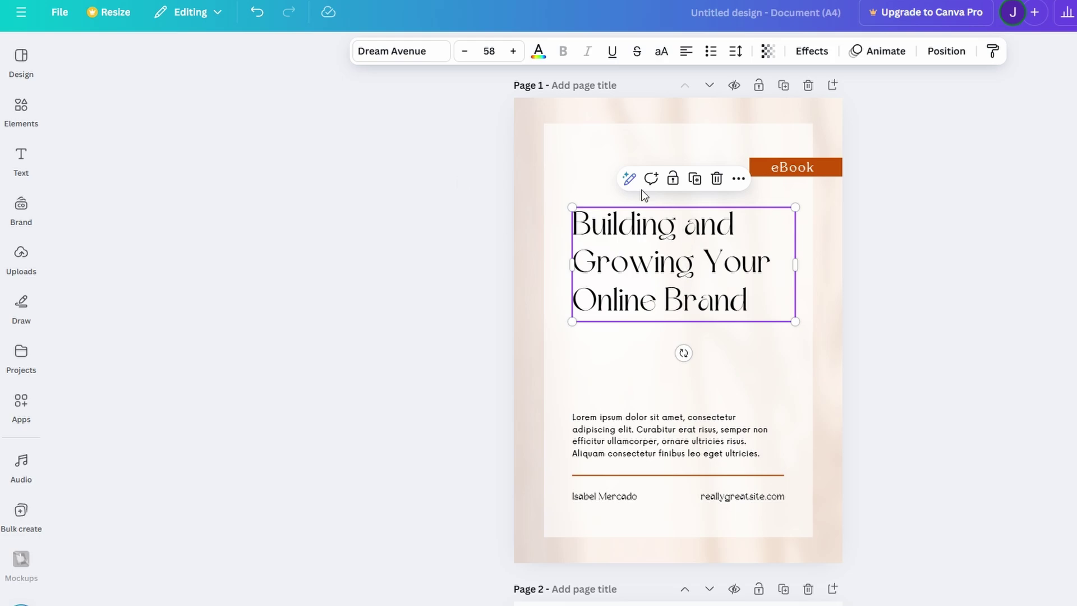
{"action": "left_click", "coordinate": [751, 299]}
{"action": "key", "text": "ctrl+a"}
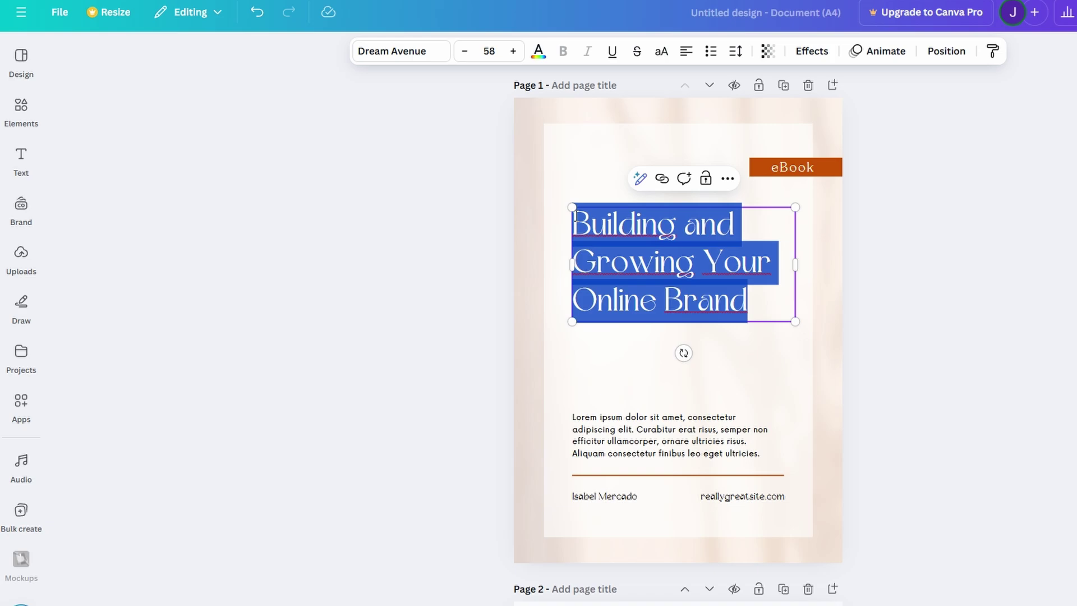
{"action": "type", "text": "Ti"}
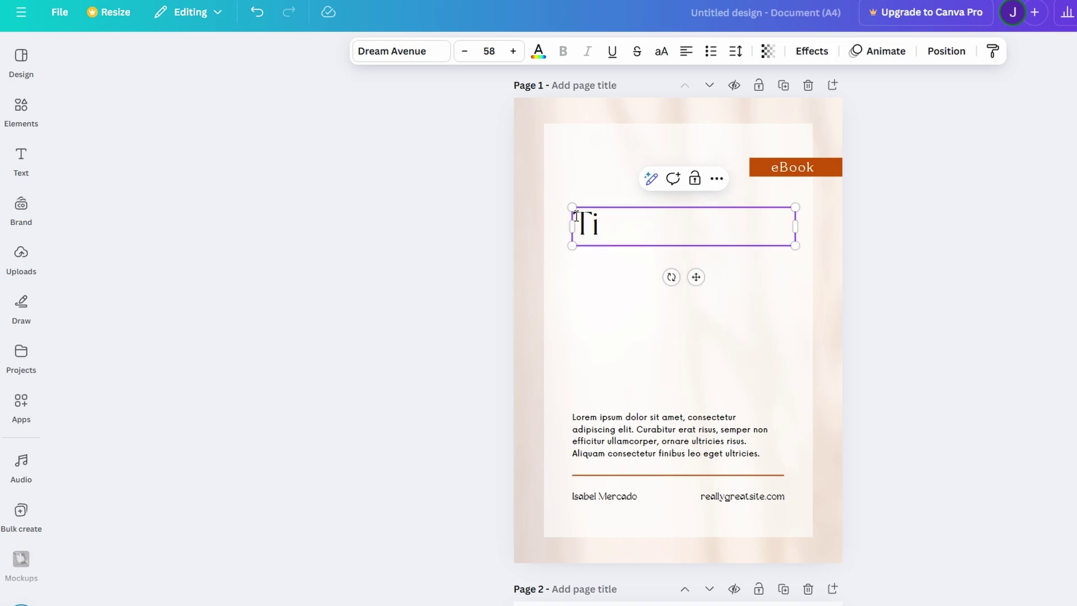
{"action": "type", "text": "ps"}
{"action": "type", "text": " for"}
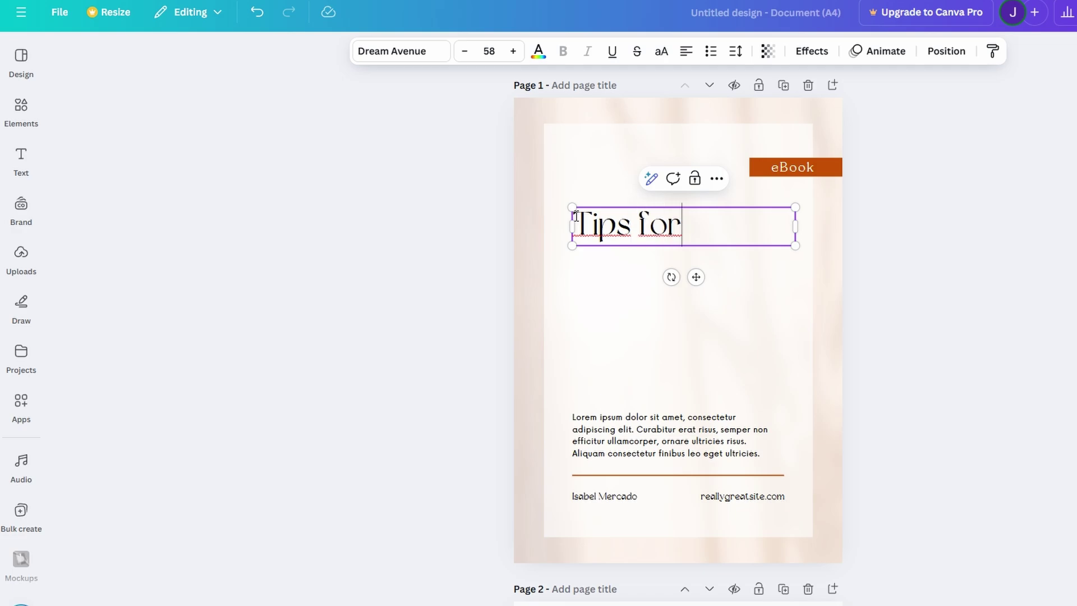
{"action": "key", "text": "Return"}
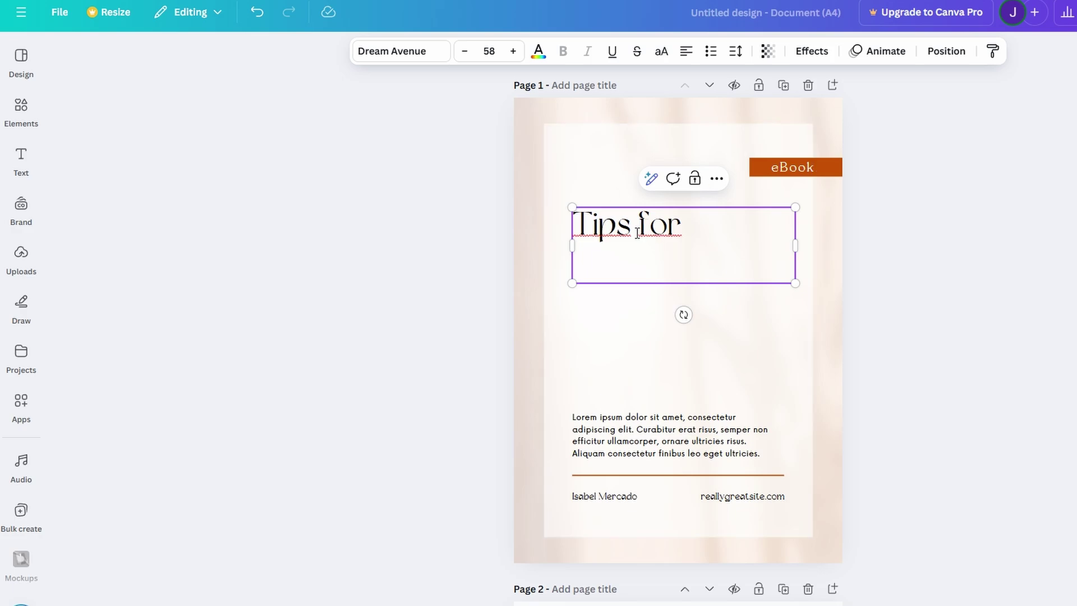
{"action": "left_click_drag", "start_coordinate": [638, 232], "coordinate": [683, 230]}
{"action": "key", "text": "BackSpace"}
{"action": "left_click", "coordinate": [578, 229]}
{"action": "type", "text": "5"}
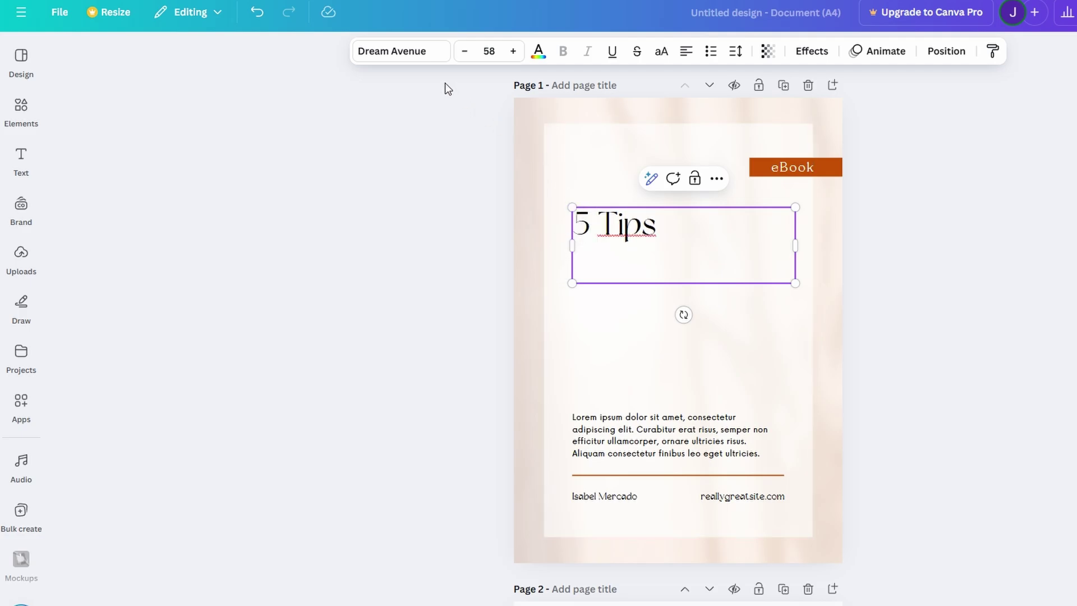
{"action": "left_click", "coordinate": [406, 53]}
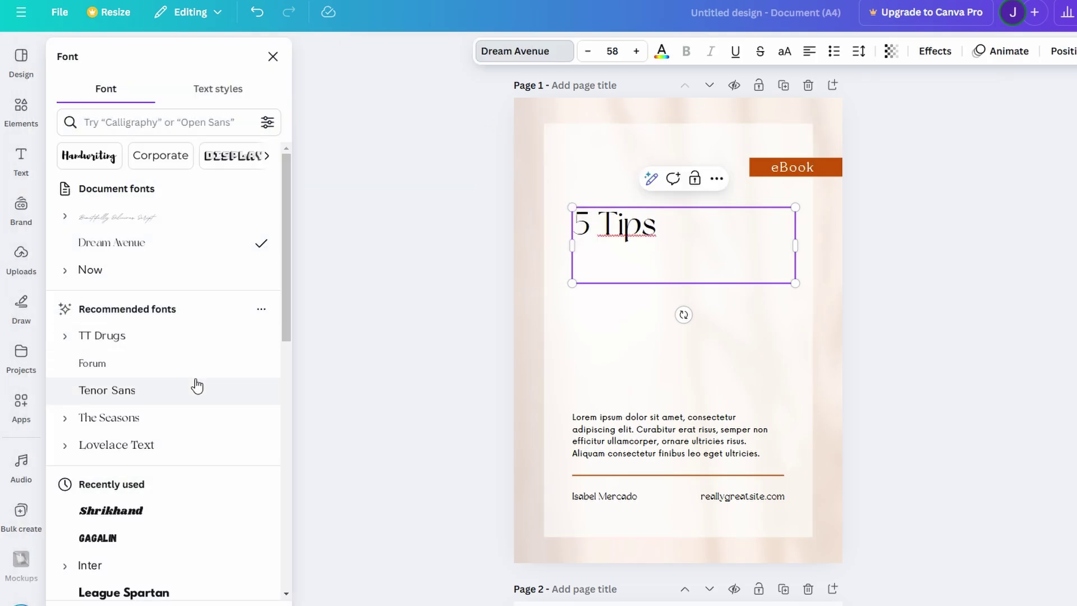
{"action": "scroll", "coordinate": [208, 373], "scroll_direction": "down", "scroll_amount": 2}
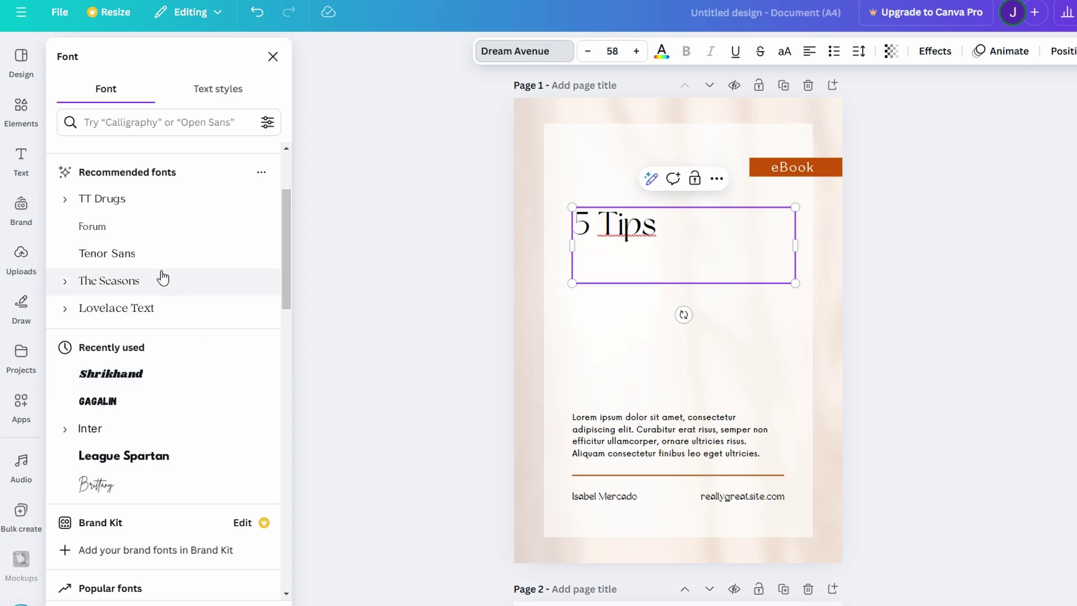
{"action": "scroll", "coordinate": [163, 278], "scroll_direction": "down", "scroll_amount": 3}
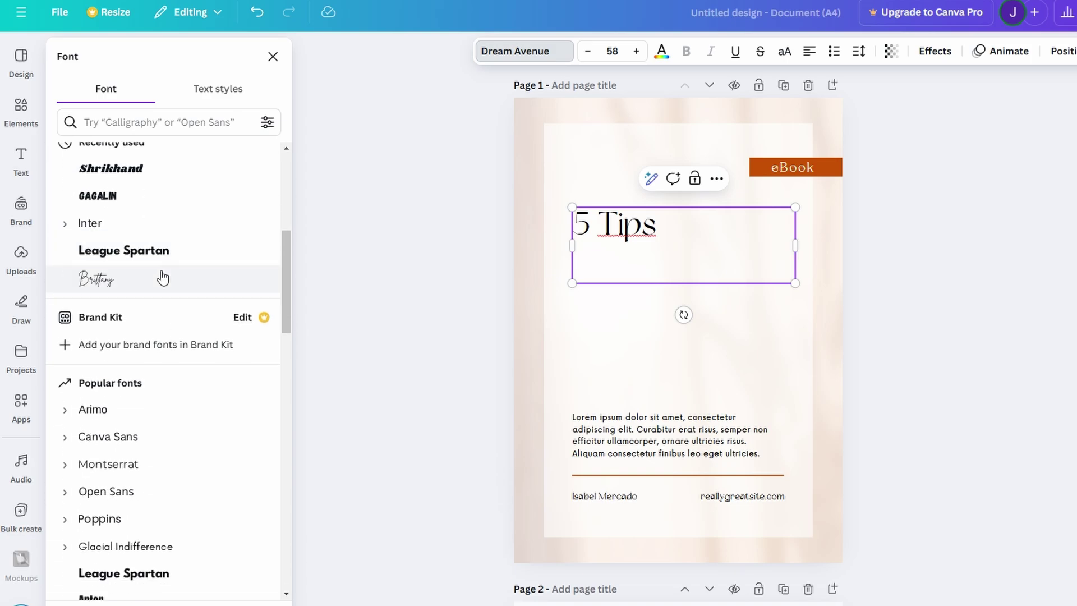
{"action": "scroll", "coordinate": [162, 278], "scroll_direction": "down", "scroll_amount": 2}
{"action": "scroll", "coordinate": [163, 278], "scroll_direction": "down", "scroll_amount": 1}
{"action": "scroll", "coordinate": [162, 277], "scroll_direction": "down", "scroll_amount": 1}
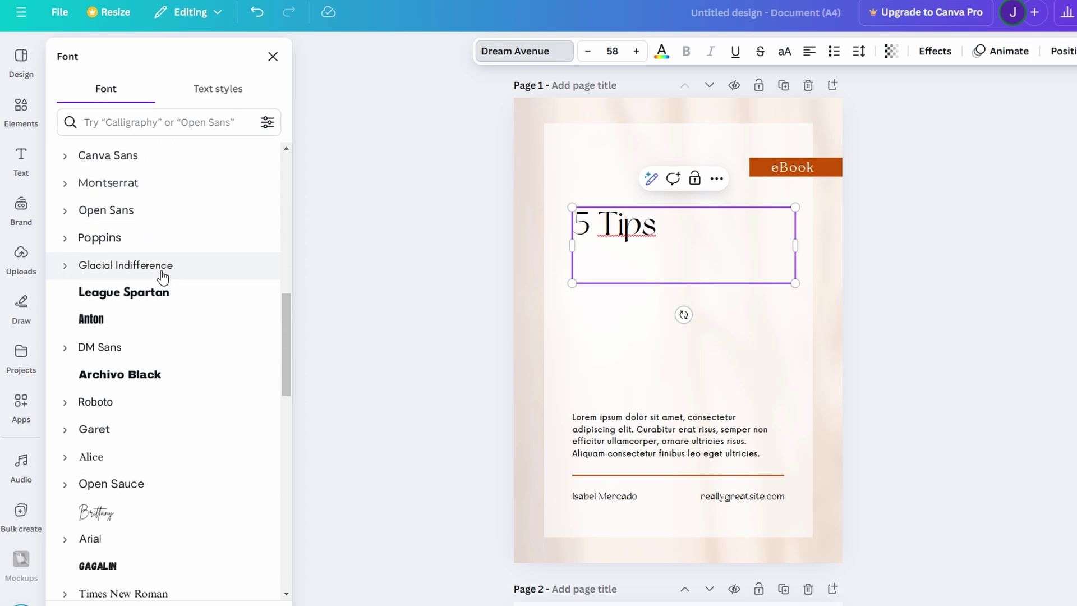
{"action": "scroll", "coordinate": [163, 278], "scroll_direction": "down", "scroll_amount": 2}
Step: Try League Spartan and Horizon on the '5 Tips' heading, then apply Lilita One
{"action": "left_click", "coordinate": [140, 173]}
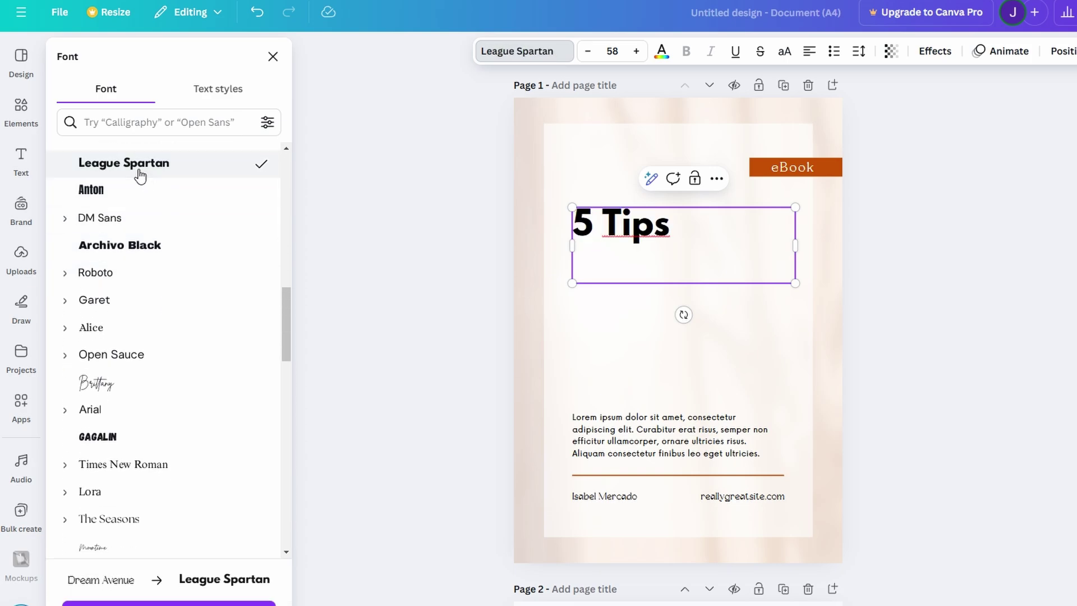
{"action": "scroll", "coordinate": [149, 329], "scroll_direction": "down", "scroll_amount": 1}
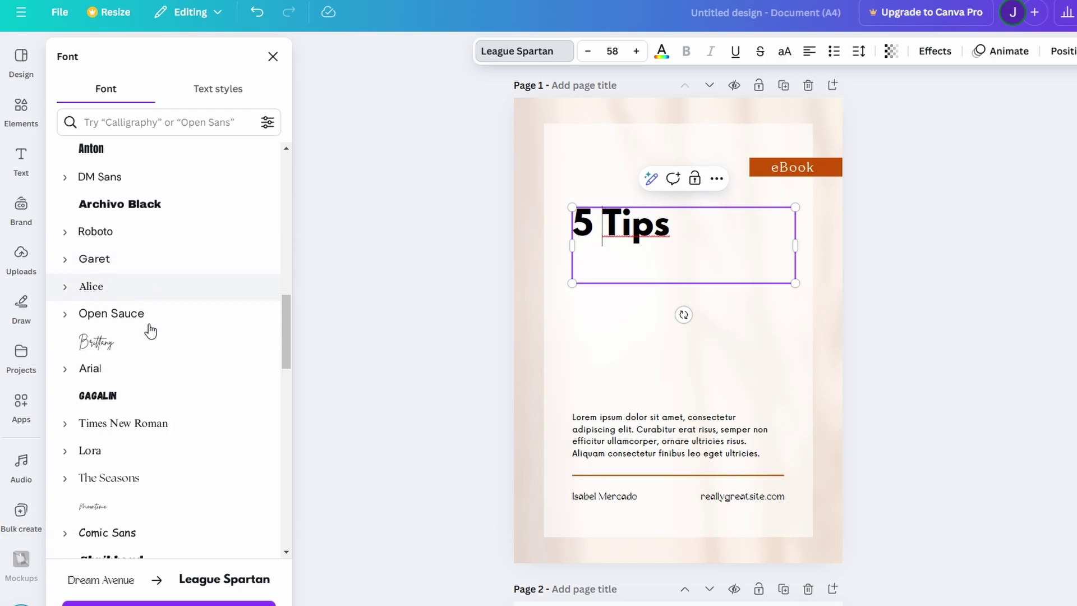
{"action": "scroll", "coordinate": [148, 330], "scroll_direction": "down", "scroll_amount": 2}
{"action": "scroll", "coordinate": [149, 329], "scroll_direction": "down", "scroll_amount": 3}
{"action": "left_click", "coordinate": [168, 211]}
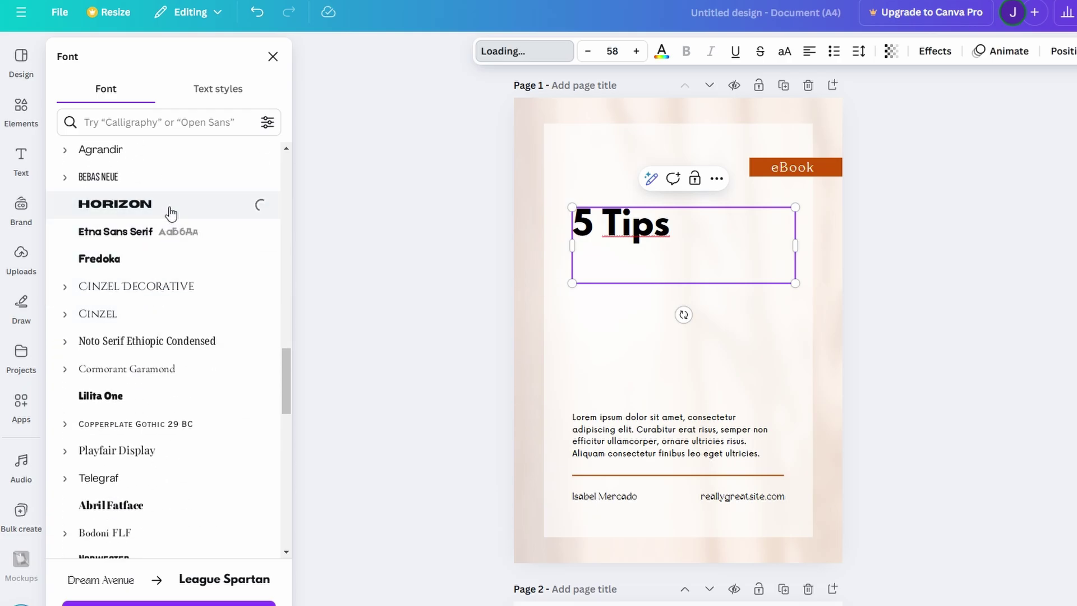
{"action": "left_click", "coordinate": [139, 396]}
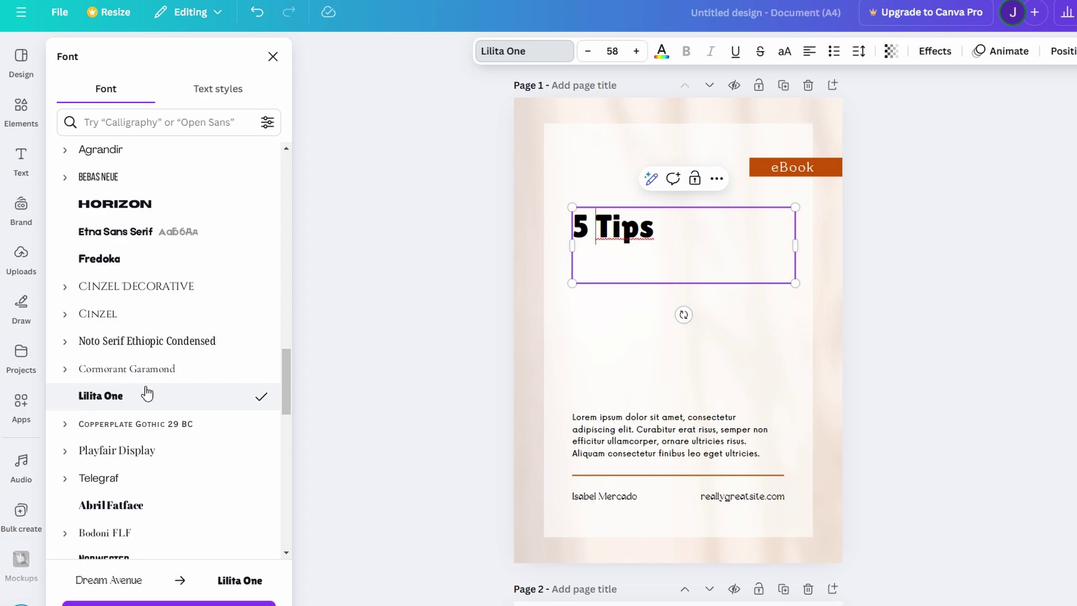
{"action": "scroll", "coordinate": [153, 385], "scroll_direction": "down", "scroll_amount": 2}
{"action": "scroll", "coordinate": [153, 385], "scroll_direction": "down", "scroll_amount": 3}
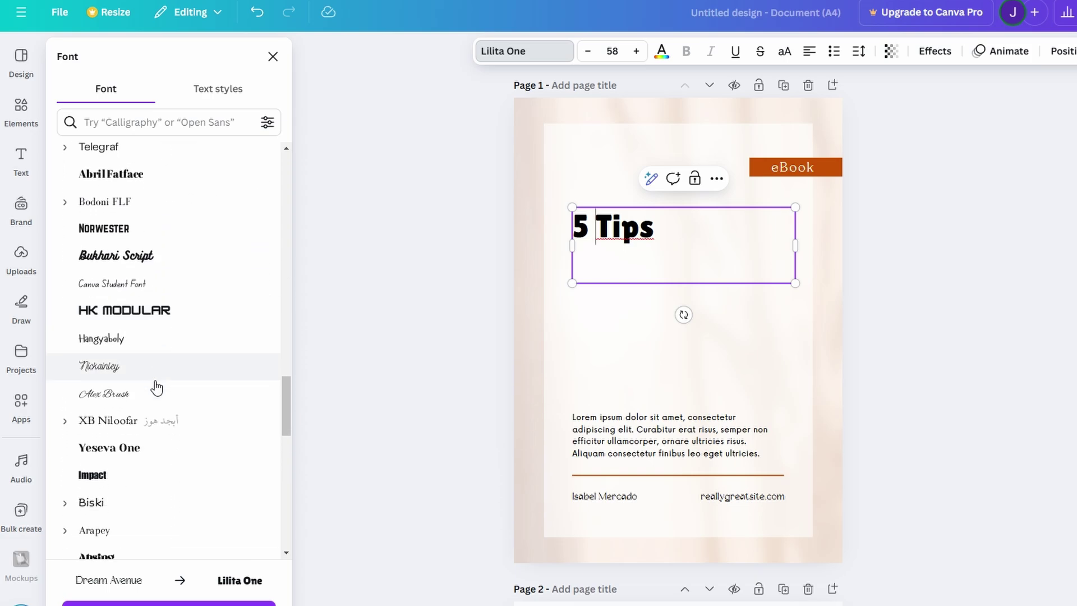
{"action": "scroll", "coordinate": [155, 387], "scroll_direction": "down", "scroll_amount": 1}
{"action": "scroll", "coordinate": [156, 386], "scroll_direction": "down", "scroll_amount": 2}
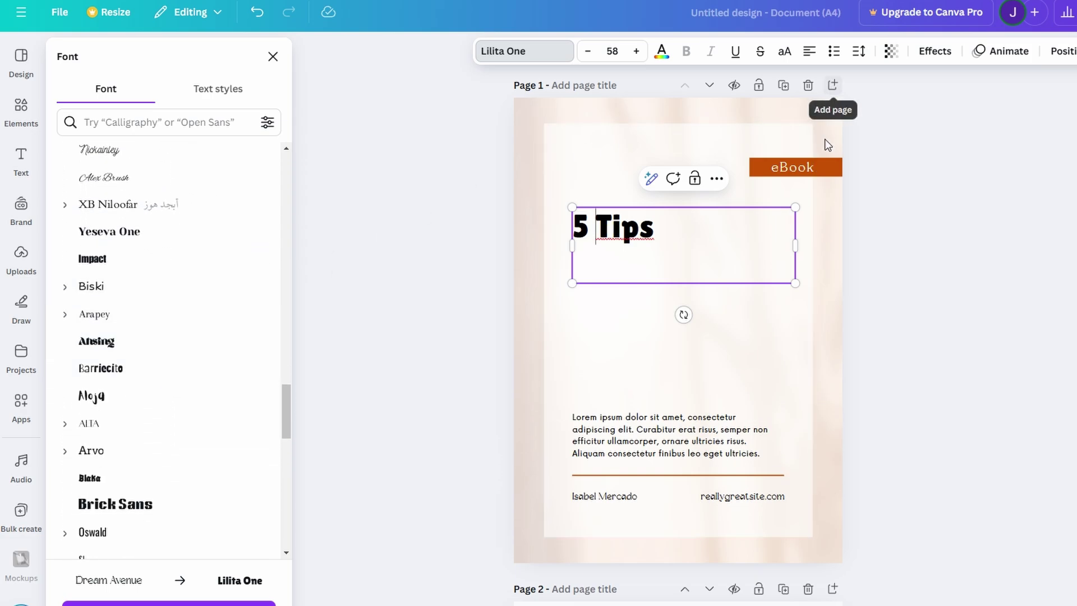
Step: Scale the '5 Tips' heading up to about size 108 and fit its text box above the body text
{"action": "left_click_drag", "start_coordinate": [795, 285], "coordinate": [1003, 469]}
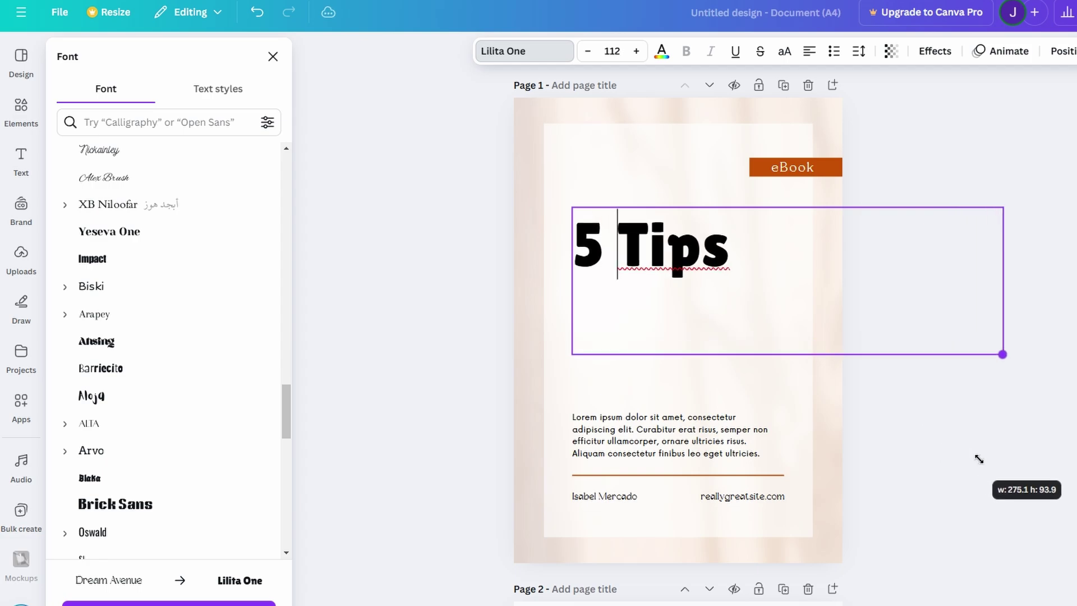
{"action": "left_click_drag", "start_coordinate": [1003, 469], "coordinate": [1005, 462]}
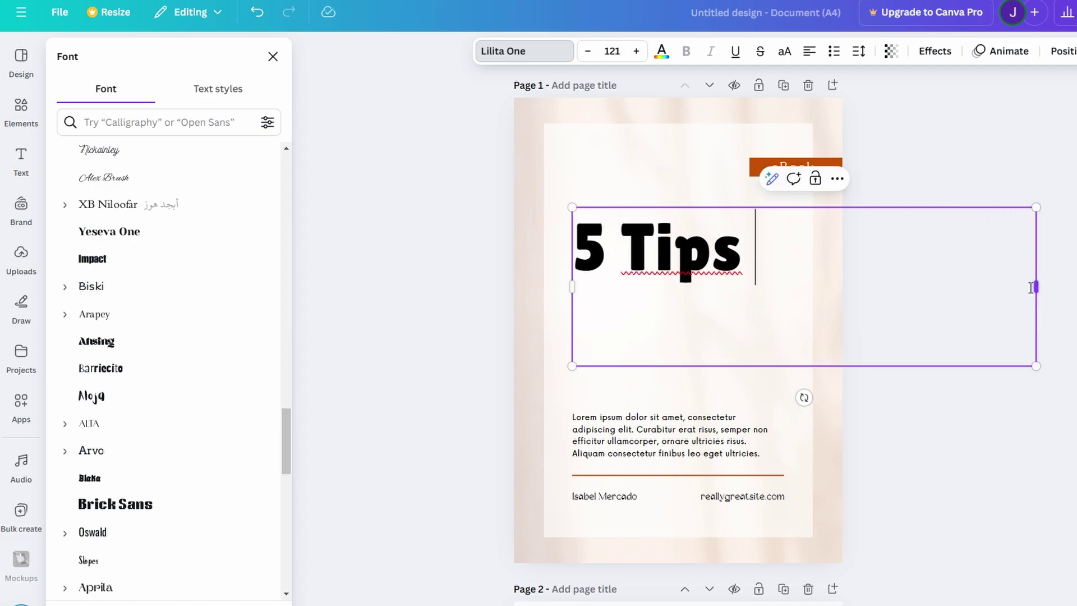
{"action": "left_click_drag", "start_coordinate": [1037, 285], "coordinate": [789, 303]}
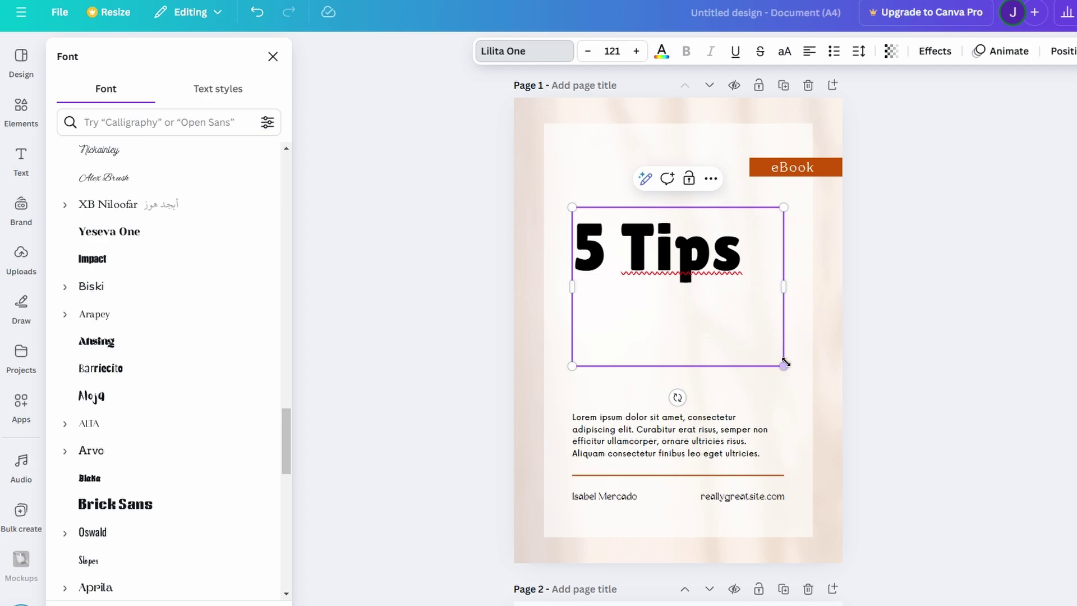
{"action": "left_click_drag", "start_coordinate": [783, 365], "coordinate": [789, 398]}
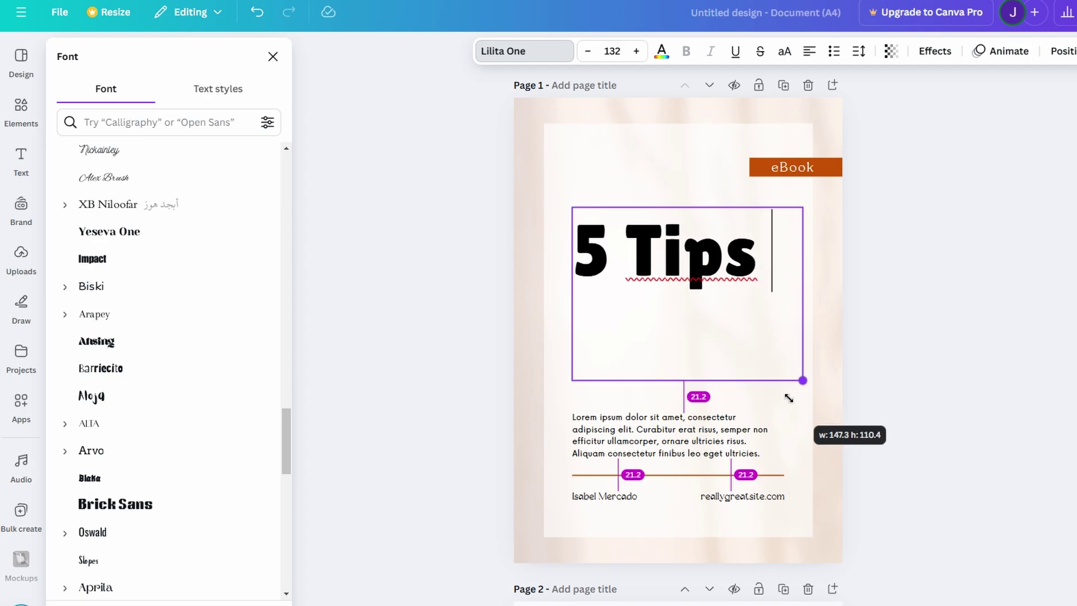
{"action": "left_click_drag", "start_coordinate": [789, 399], "coordinate": [749, 368]}
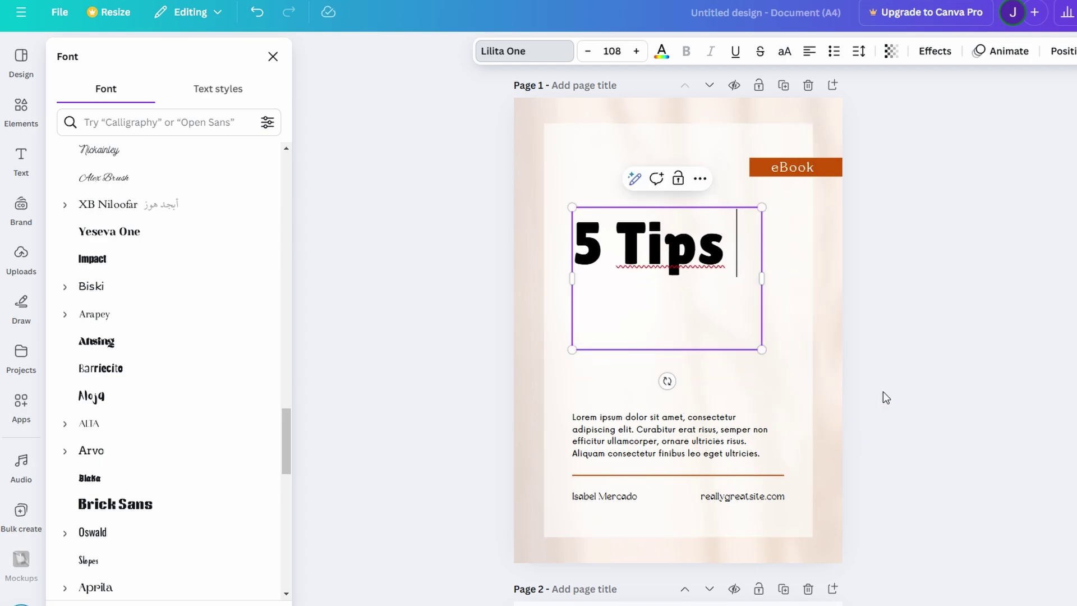
{"action": "left_click", "coordinate": [882, 392]}
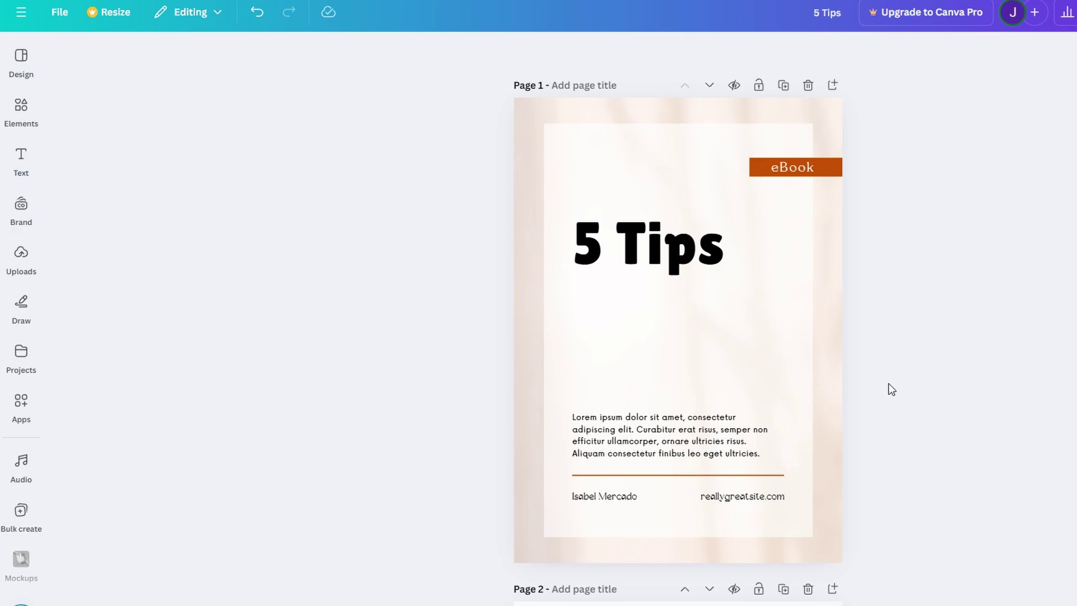
Step: Place the uploaded astronaut image on the cover, then remove it again
{"action": "left_click", "coordinate": [21, 254]}
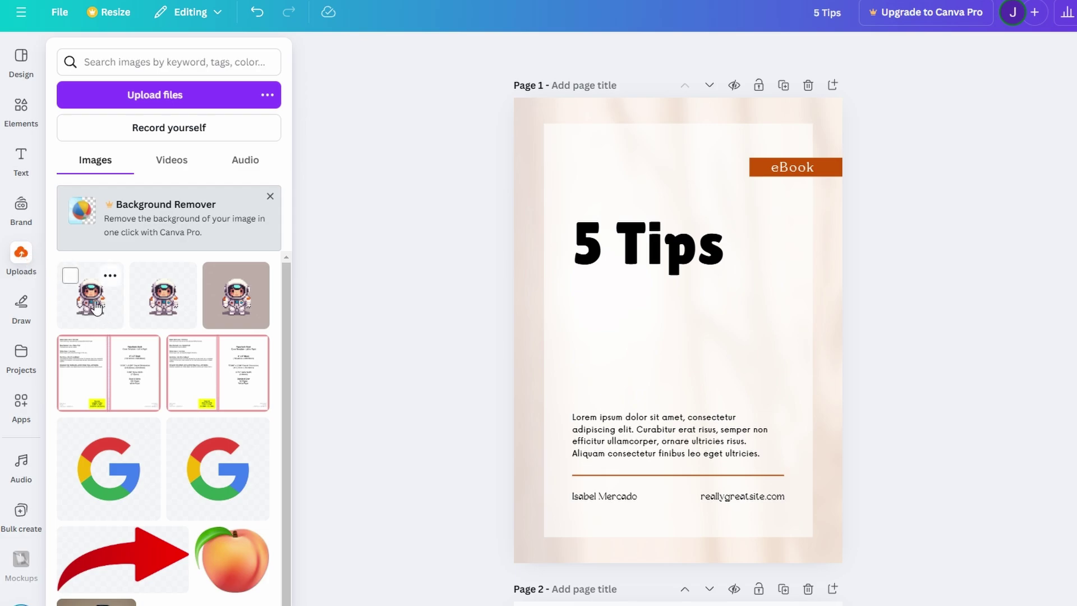
{"action": "mouse_move", "coordinate": [90, 295]}
{"action": "left_click_drag", "start_coordinate": [92, 303], "coordinate": [603, 312]}
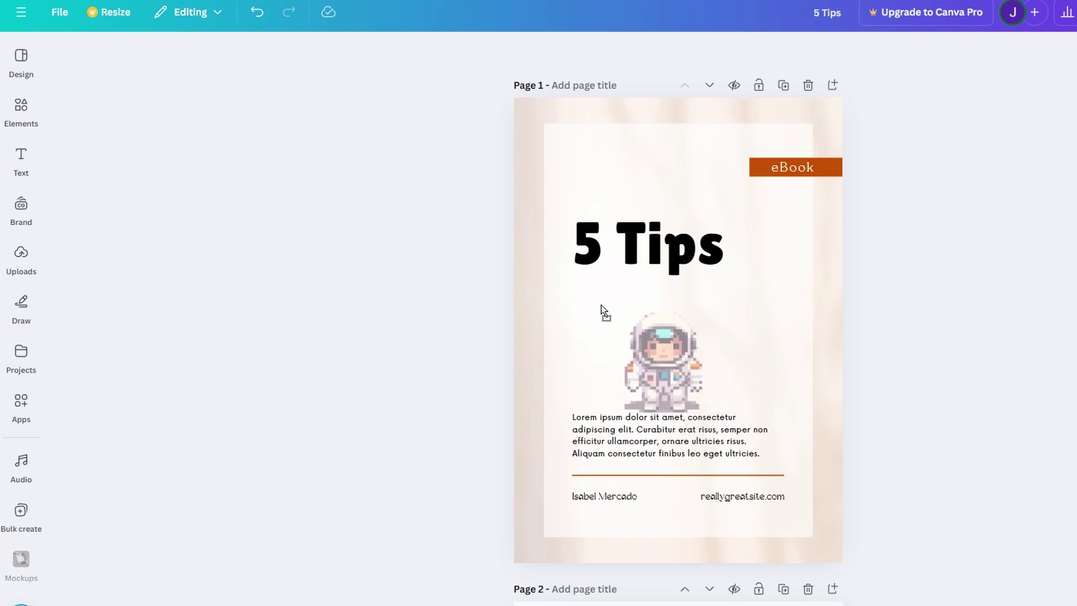
{"action": "left_click_drag", "start_coordinate": [603, 311], "coordinate": [391, 249]}
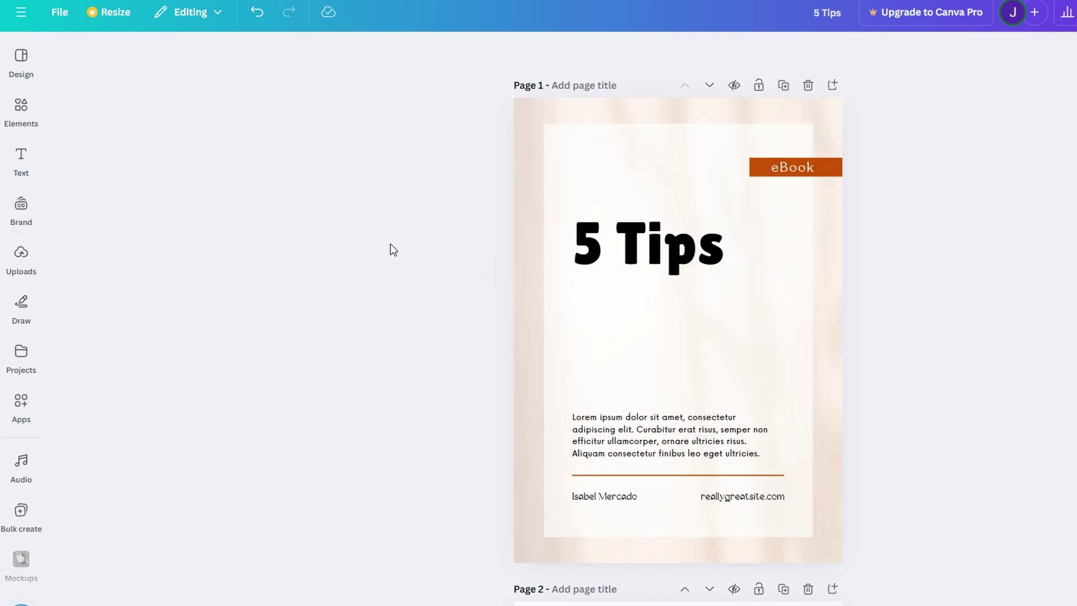
{"action": "left_click", "coordinate": [21, 108]}
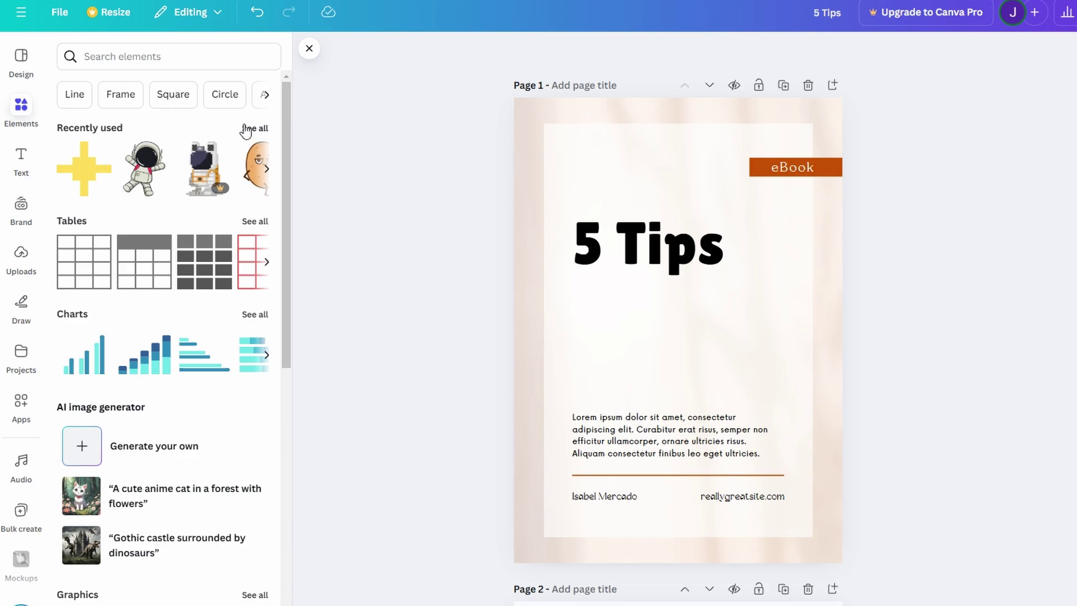
{"action": "scroll", "coordinate": [221, 134], "scroll_direction": "down", "scroll_amount": 3}
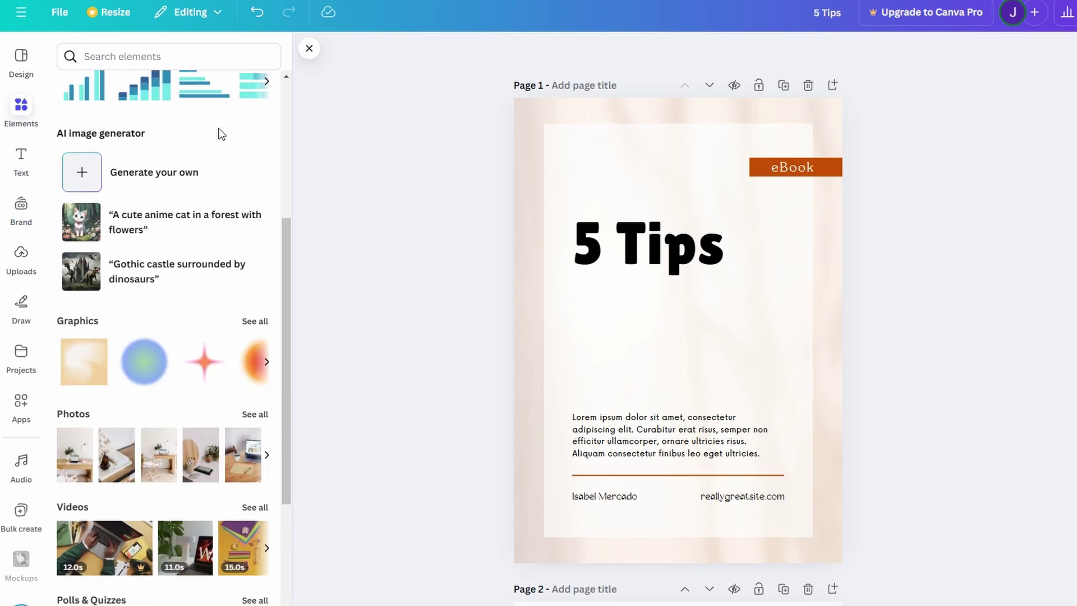
{"action": "scroll", "coordinate": [220, 134], "scroll_direction": "down", "scroll_amount": 2}
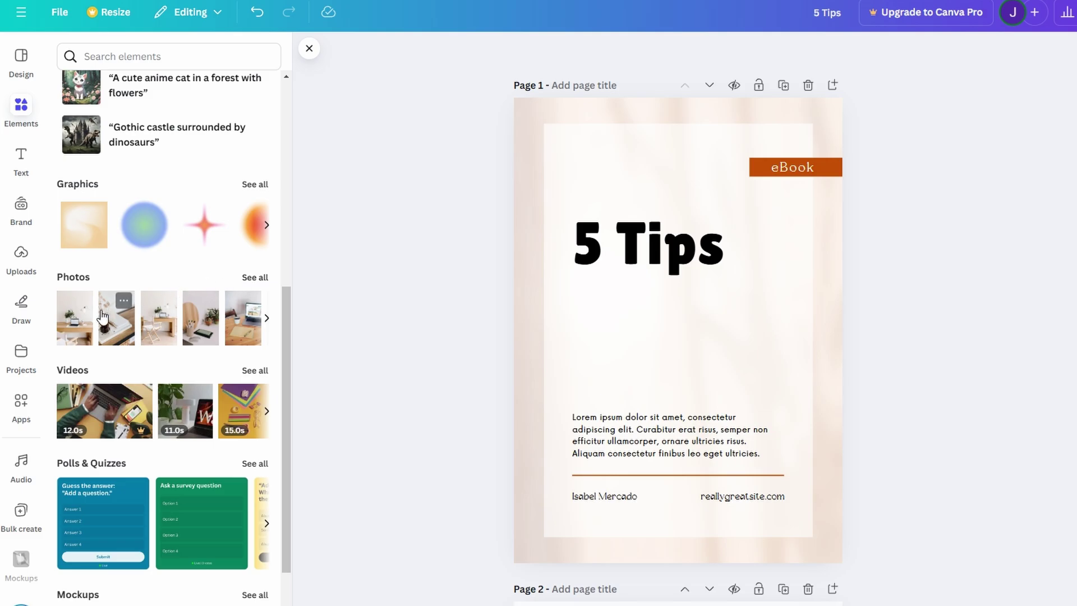
Step: Add the first desk-and-laptop photo to the cover as its background
{"action": "mouse_move", "coordinate": [101, 316]}
{"action": "left_mouse_down"}
{"action": "mouse_move", "coordinate": [549, 278]}
{"action": "mouse_move", "coordinate": [535, 262]}
{"action": "left_mouse_up"}
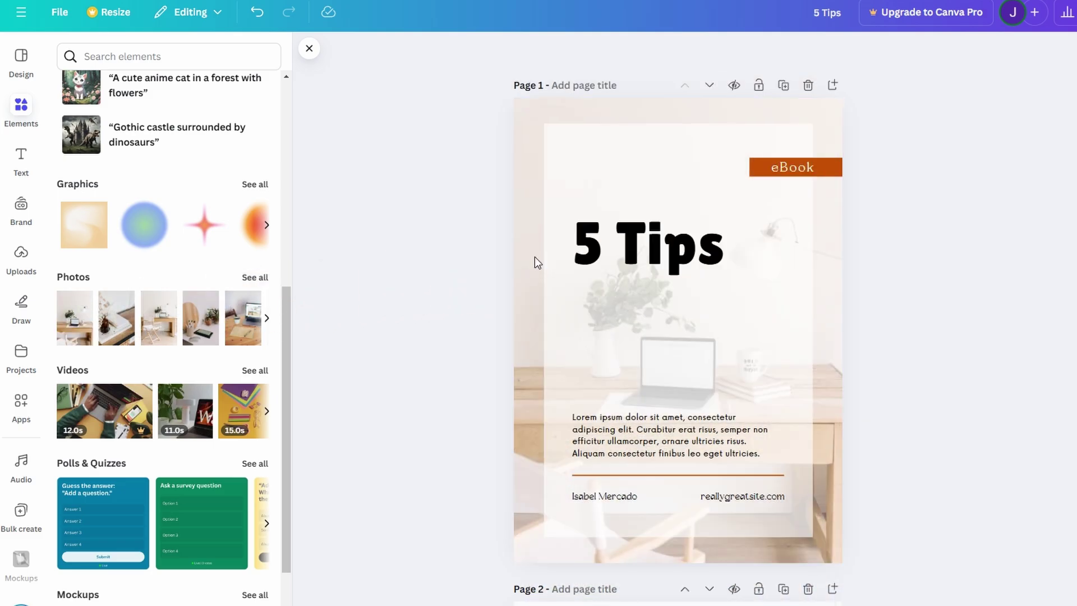
{"action": "left_click", "coordinate": [530, 260]}
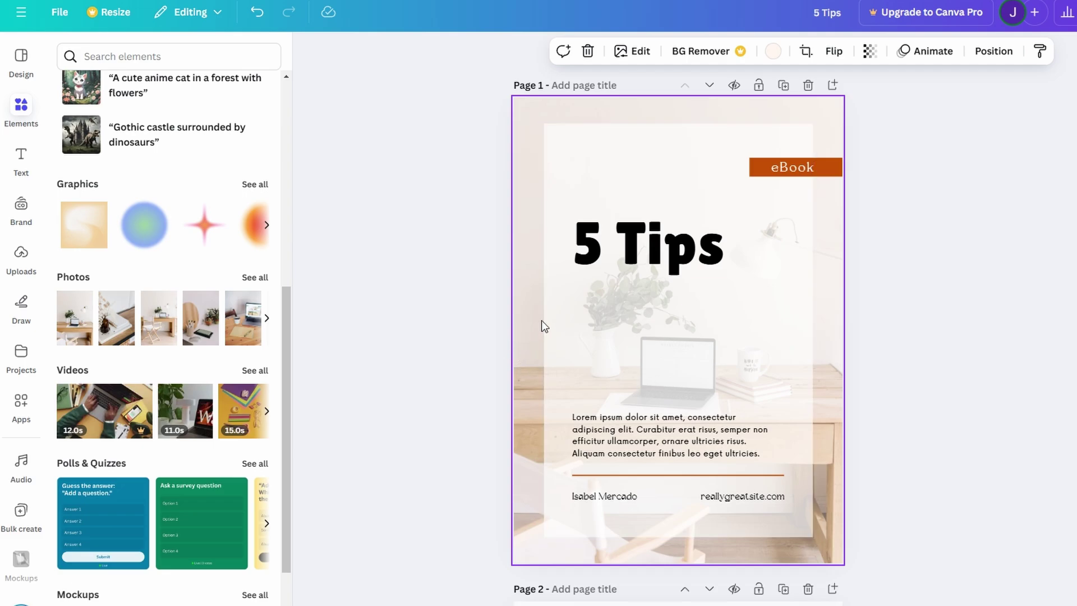
Step: View the '5 Tips' heading's text colour options, then dismiss them without changes
{"action": "left_click", "coordinate": [610, 247]}
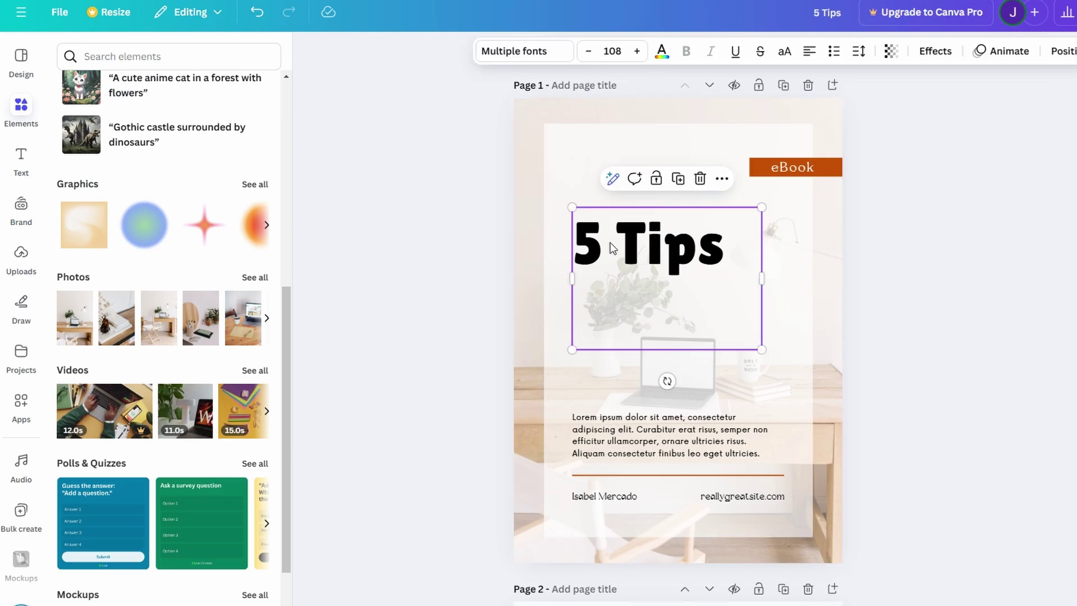
{"action": "left_click", "coordinate": [662, 51]}
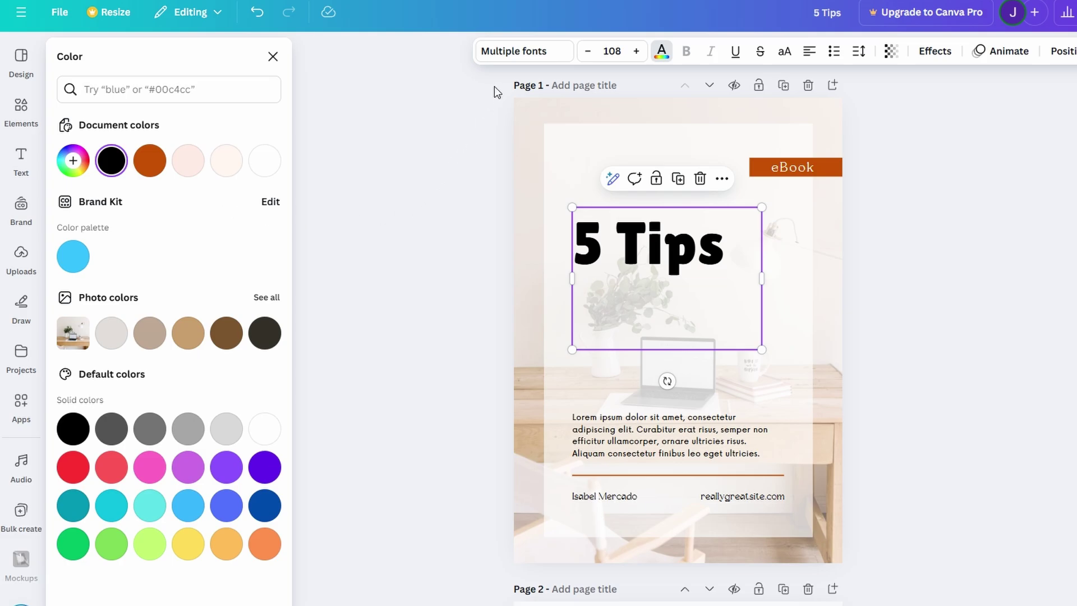
{"action": "left_click", "coordinate": [436, 198]}
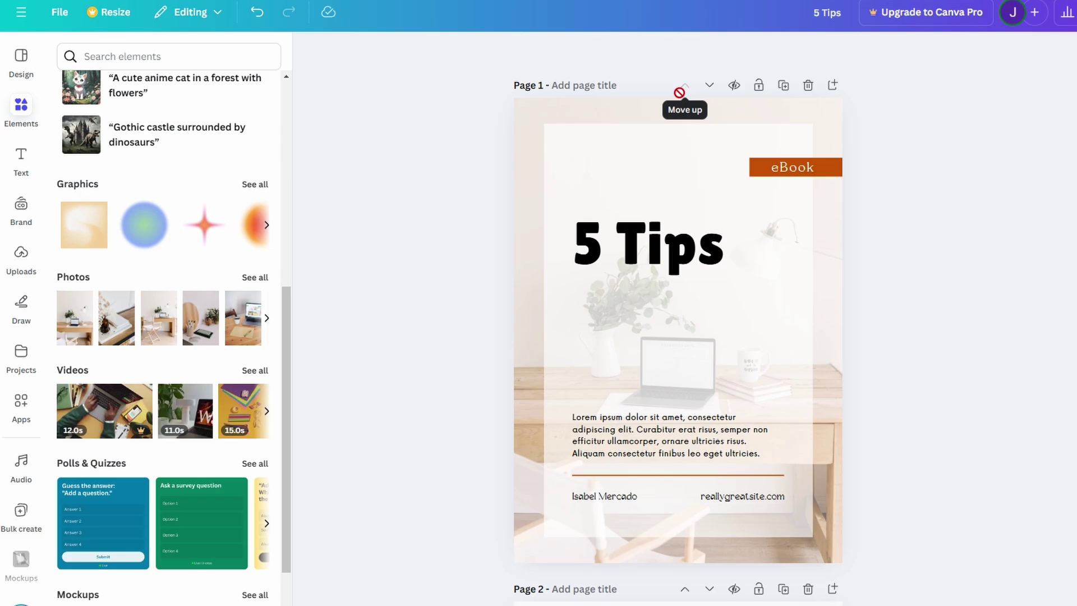
Step: Give the eBook label a light blue background, then select the cover photo for editing
{"action": "left_click", "coordinate": [831, 171]}
{"action": "left_click", "coordinate": [501, 52]}
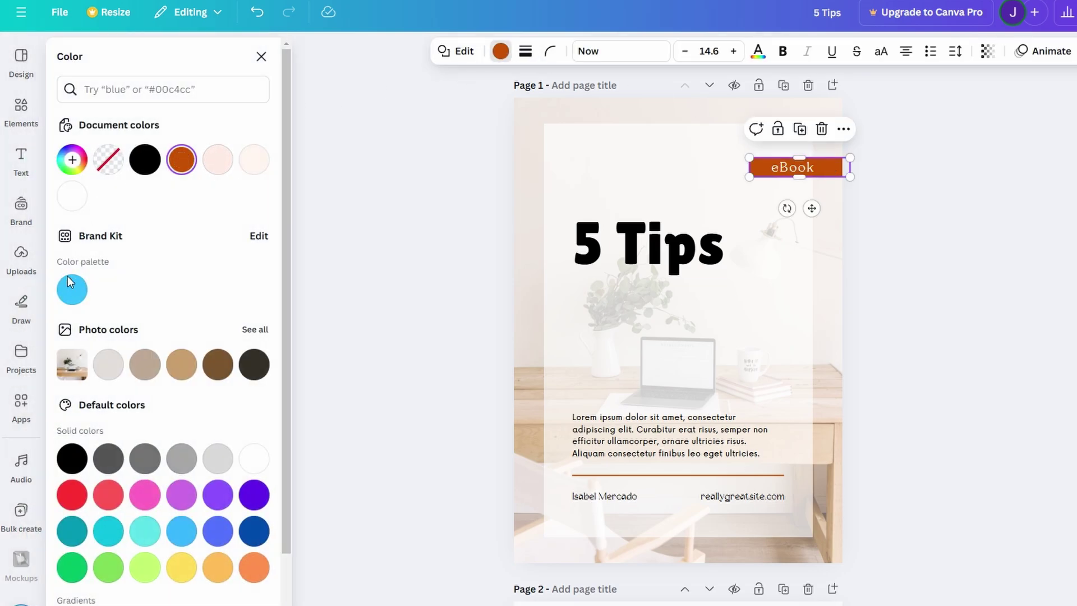
{"action": "left_click", "coordinate": [71, 288]}
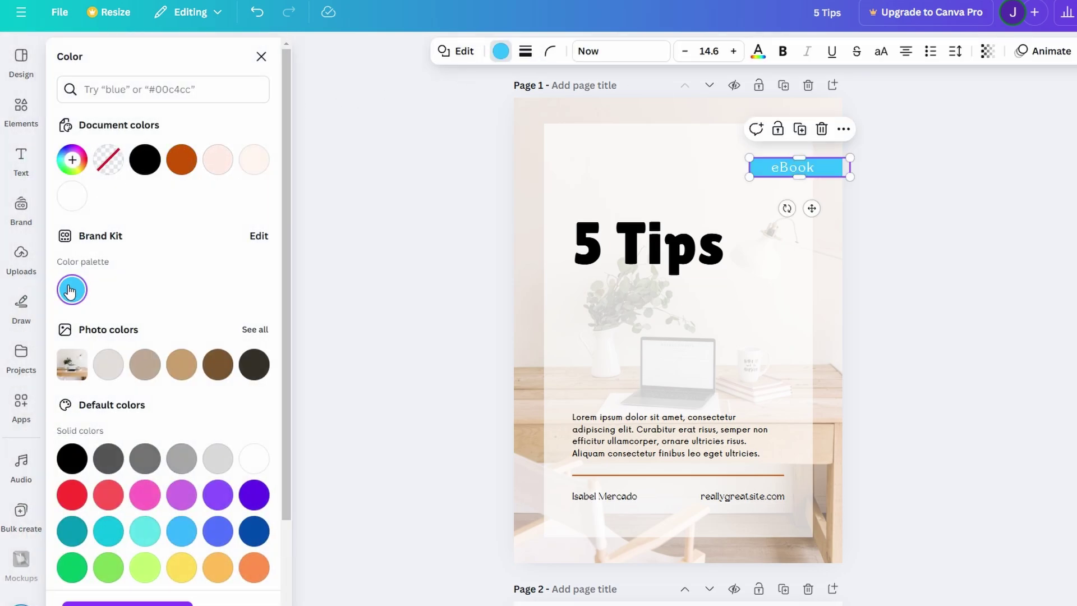
{"action": "left_click", "coordinate": [519, 384]}
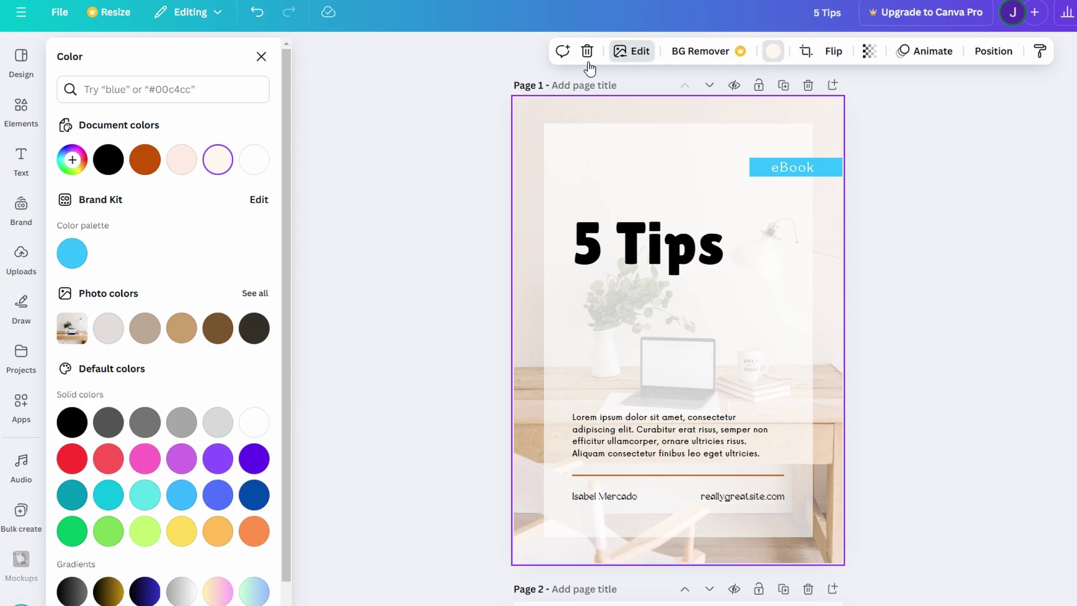
{"action": "left_click", "coordinate": [631, 50]}
Step: Lower the cover photo's Temperature to -100 for a cool blue tint
{"action": "left_click", "coordinate": [127, 98]}
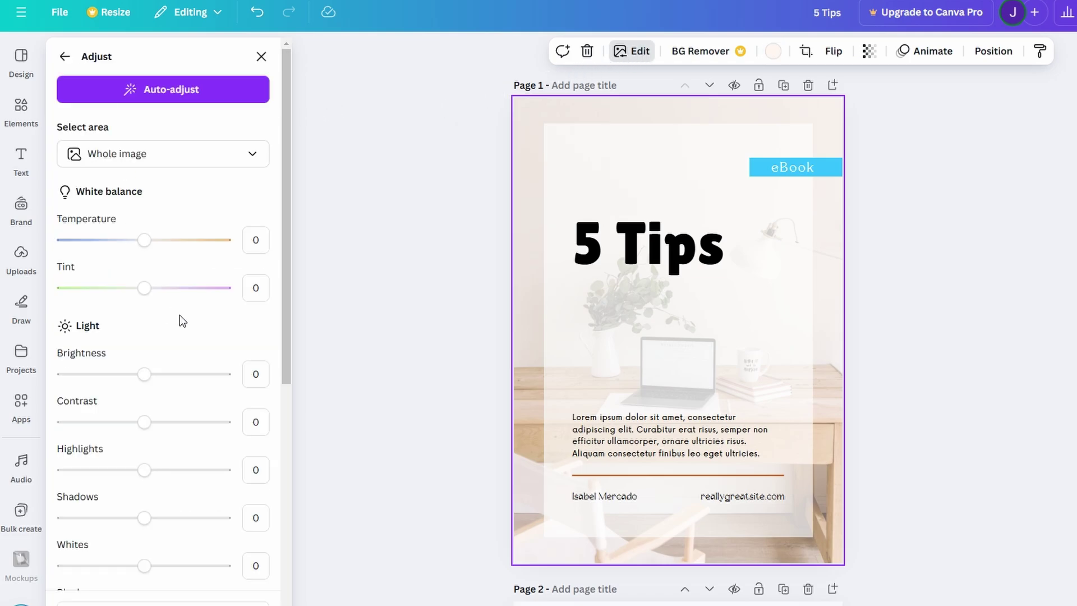
{"action": "left_click_drag", "start_coordinate": [144, 240], "coordinate": [63, 240]}
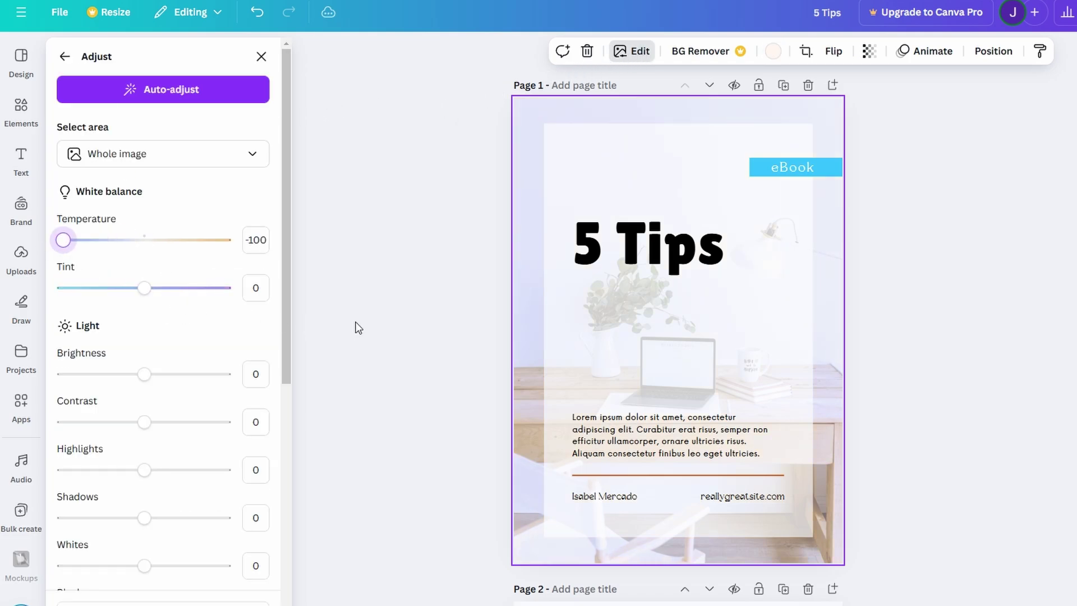
{"action": "key", "text": "Tab"}
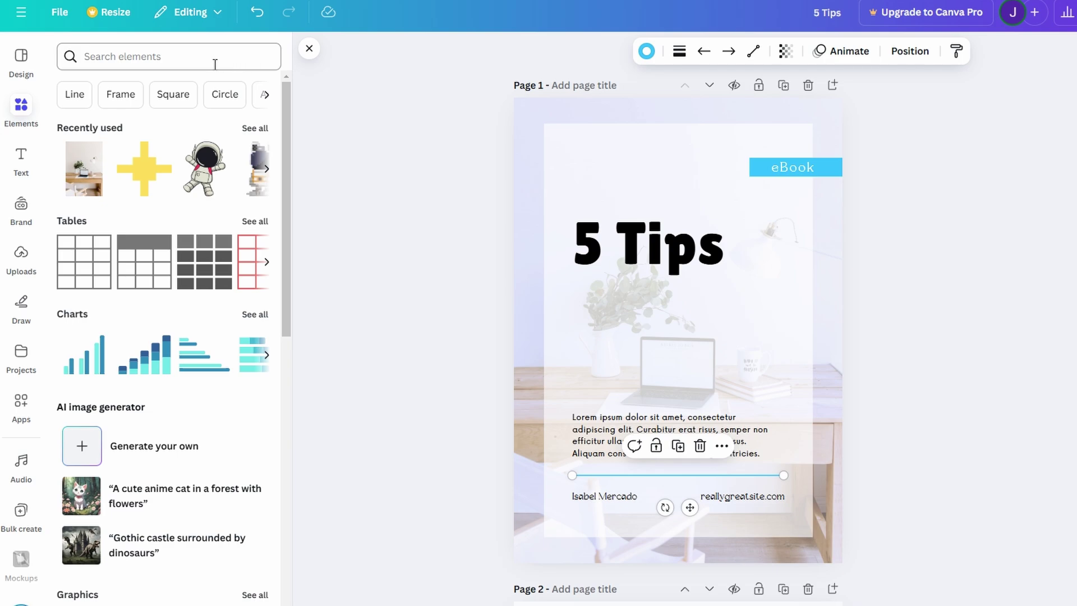
Step: Search the element library for 'Circle' and filter the results to Graphics
{"action": "left_click", "coordinate": [224, 94]}
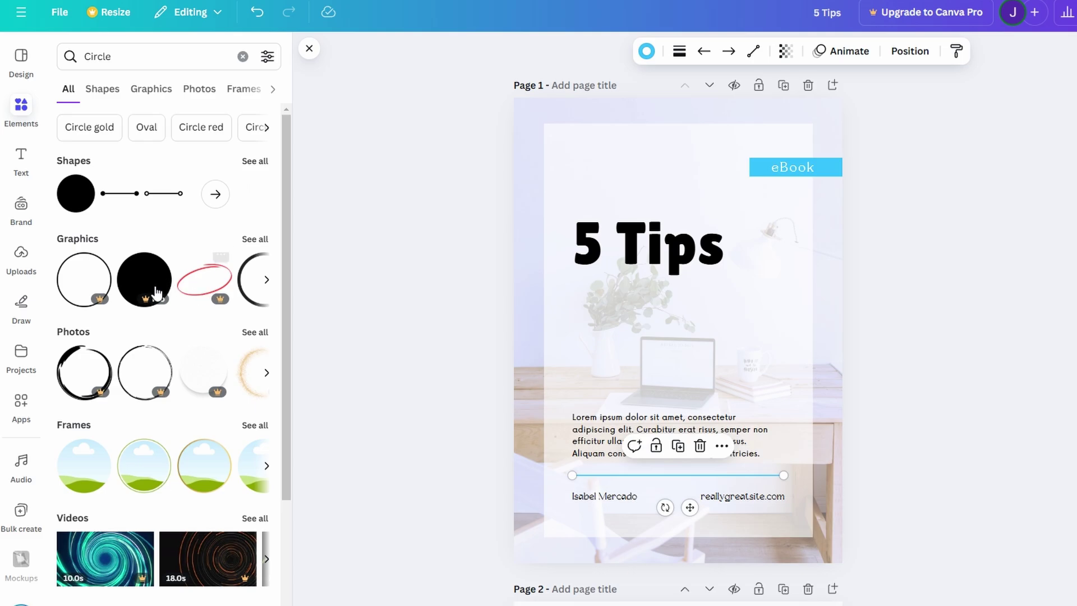
{"action": "left_click", "coordinate": [256, 239]}
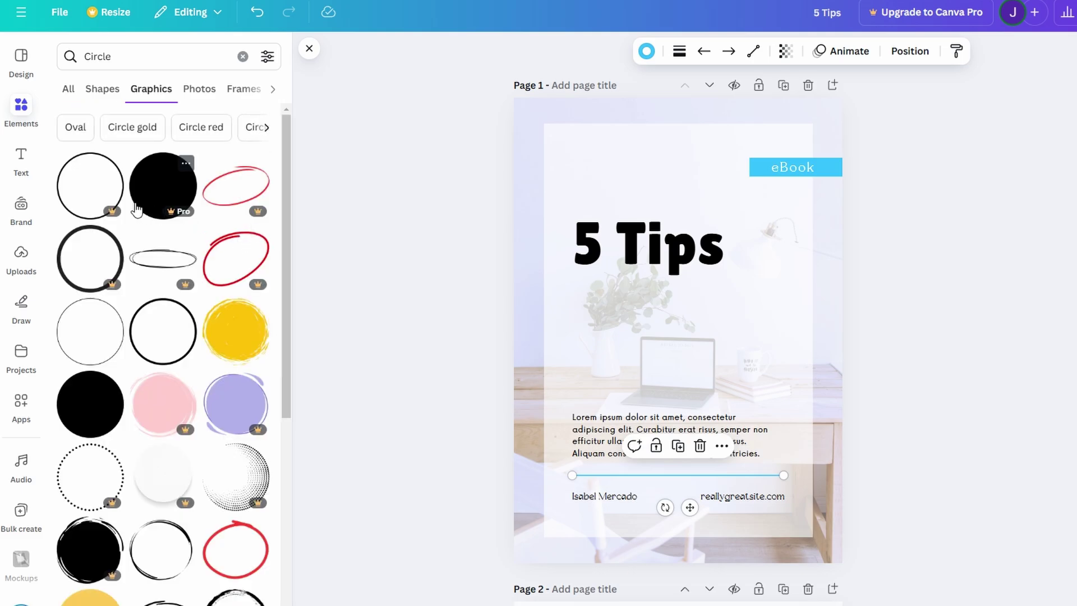
Step: Add the thin outline circle graphic and enlarge it to frame the 5 Tips title
{"action": "left_click", "coordinate": [103, 349]}
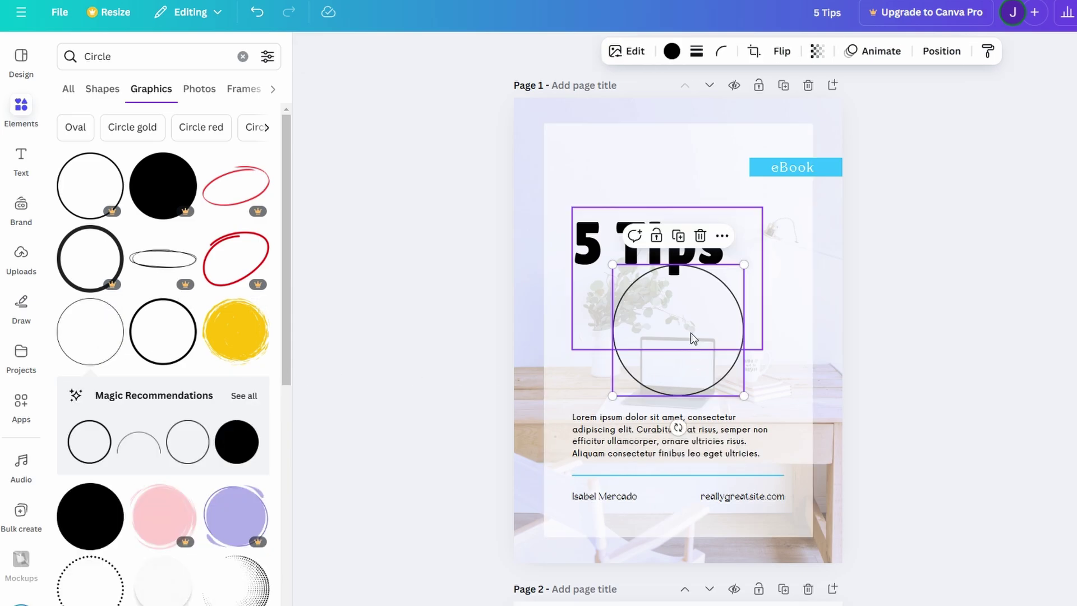
{"action": "left_click_drag", "start_coordinate": [692, 337], "coordinate": [631, 248]}
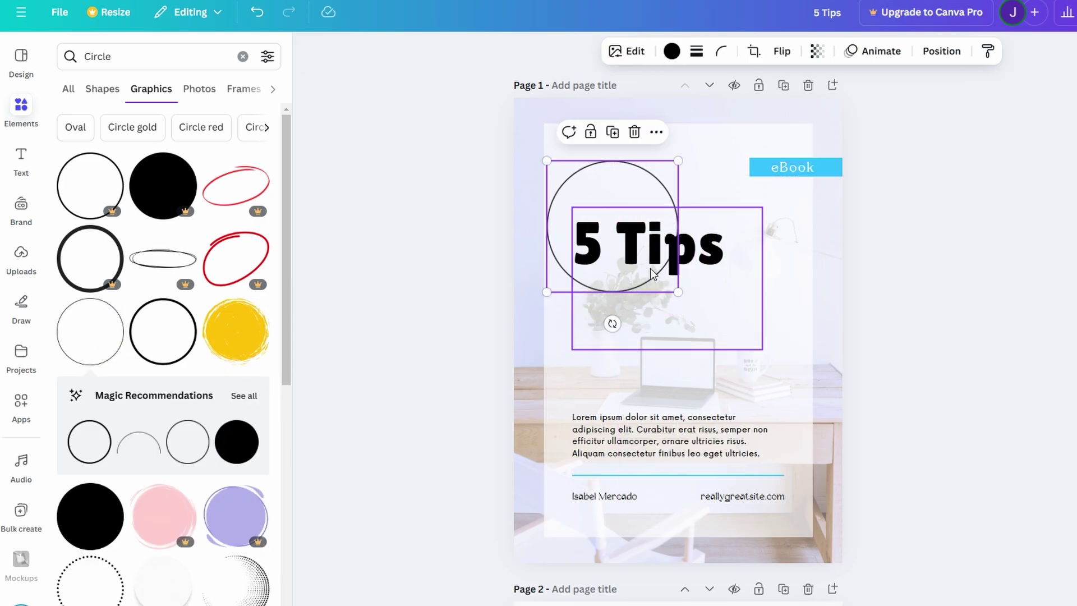
{"action": "left_click_drag", "start_coordinate": [678, 292], "coordinate": [745, 348]}
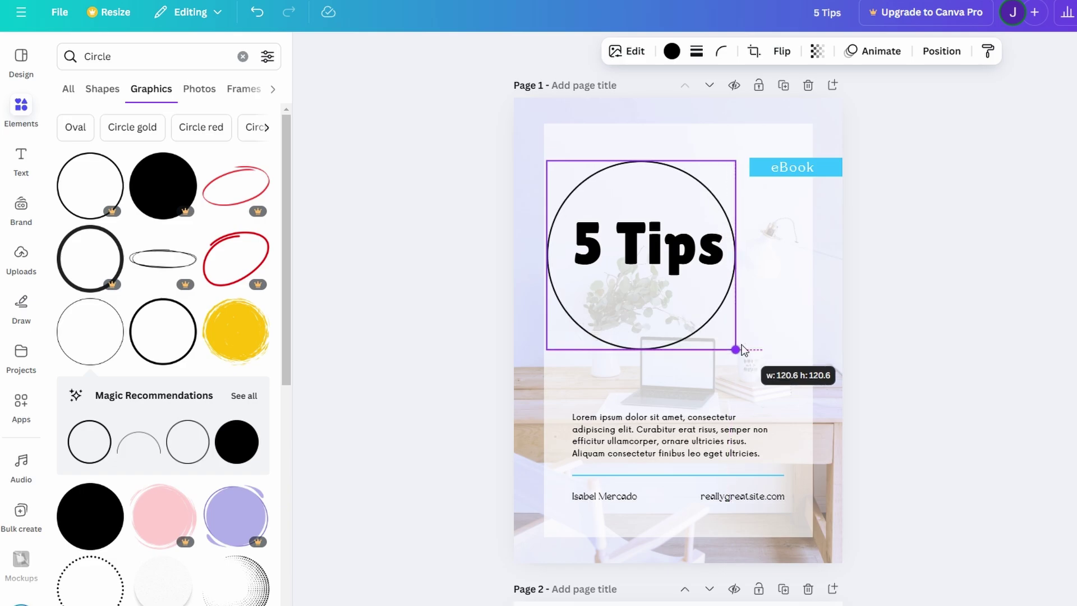
{"action": "left_click_drag", "start_coordinate": [681, 295], "coordinate": [685, 274]}
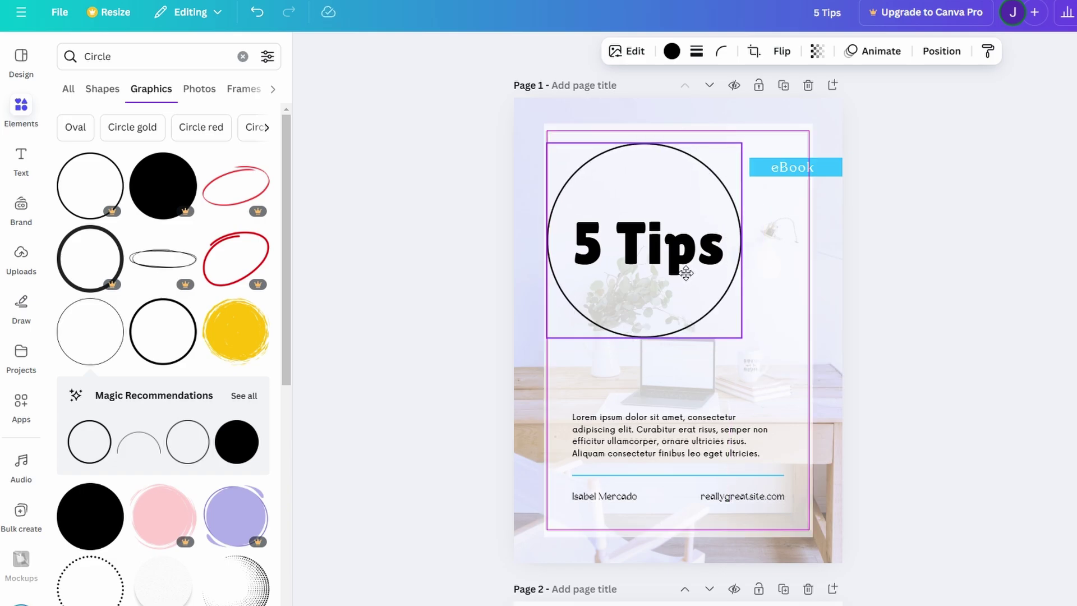
{"action": "left_click_drag", "start_coordinate": [686, 274], "coordinate": [688, 274]}
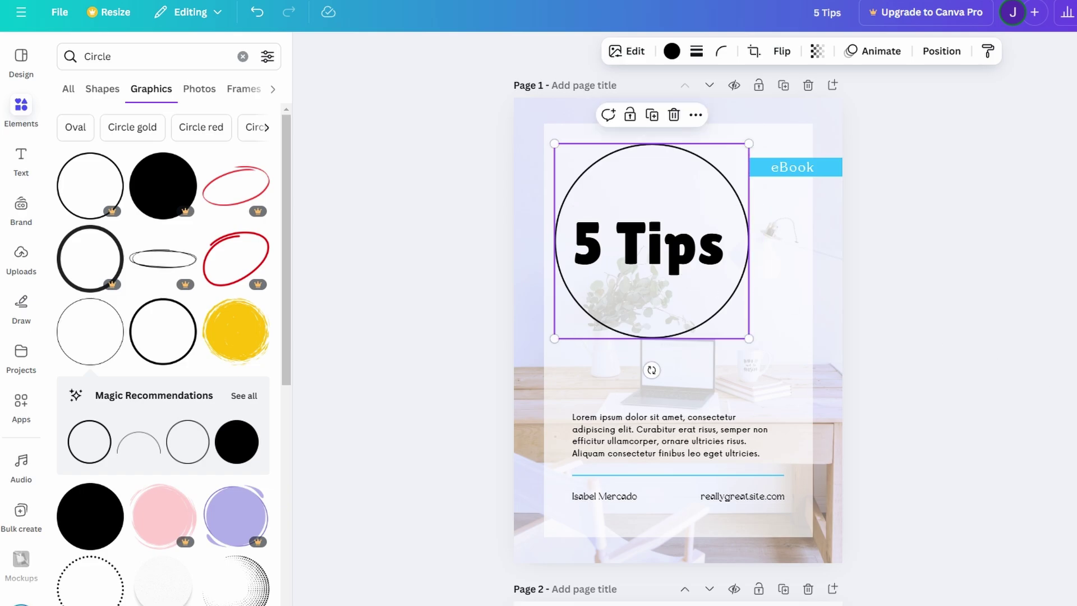
{"action": "key", "text": "Escape"}
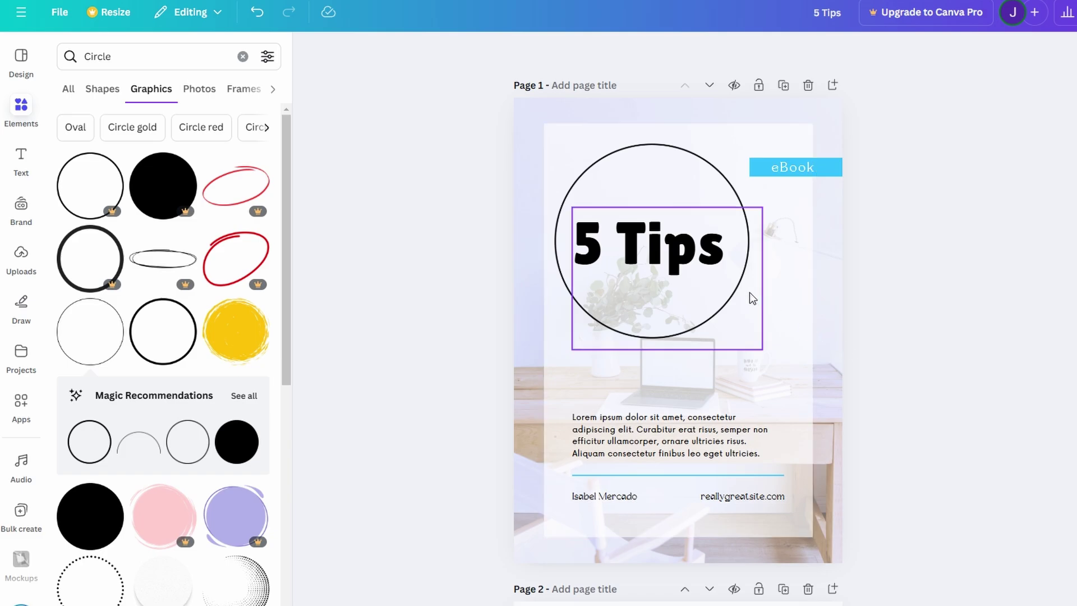
Step: Send the circle backward so it sits behind the title text
{"action": "left_click", "coordinate": [714, 182]}
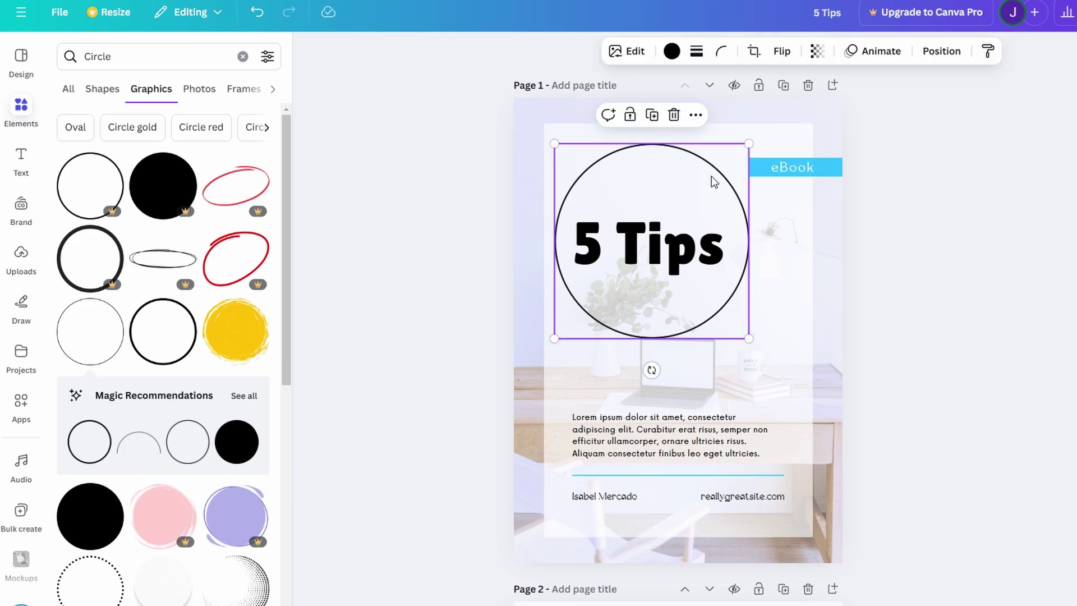
{"action": "left_click", "coordinate": [697, 117]}
{"action": "mouse_move", "coordinate": [730, 298]}
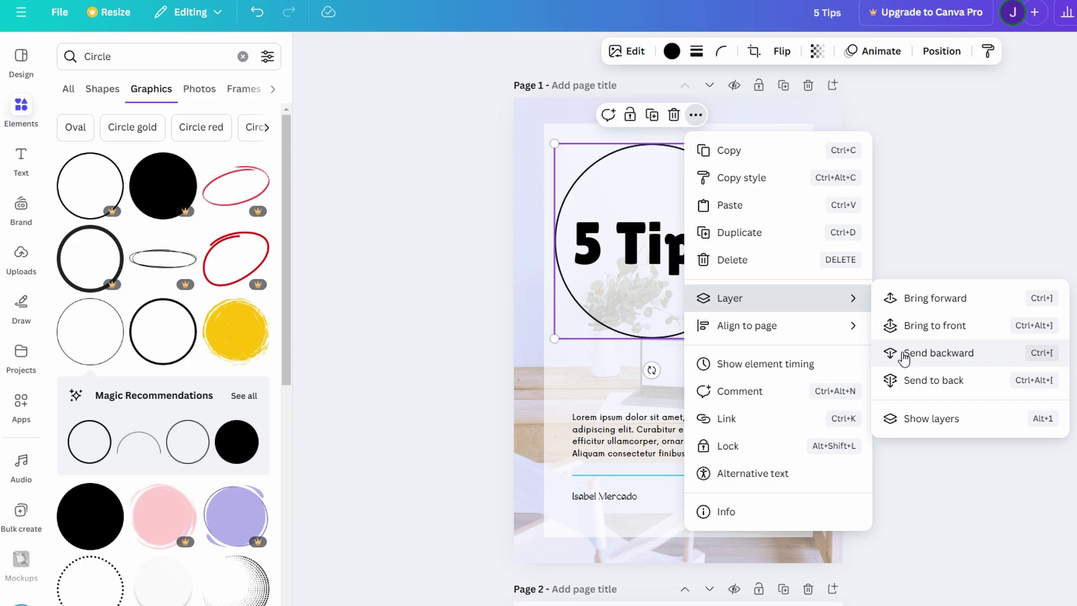
{"action": "left_click", "coordinate": [951, 357]}
{"action": "left_click", "coordinate": [948, 351]}
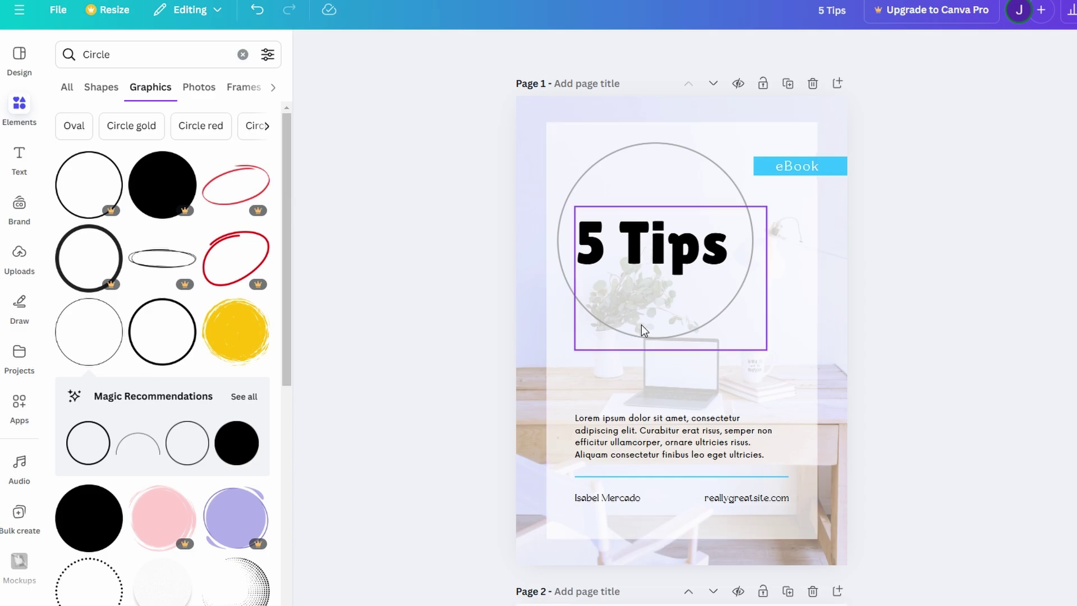
{"action": "scroll", "coordinate": [641, 324], "scroll_direction": "down", "scroll_amount": 5}
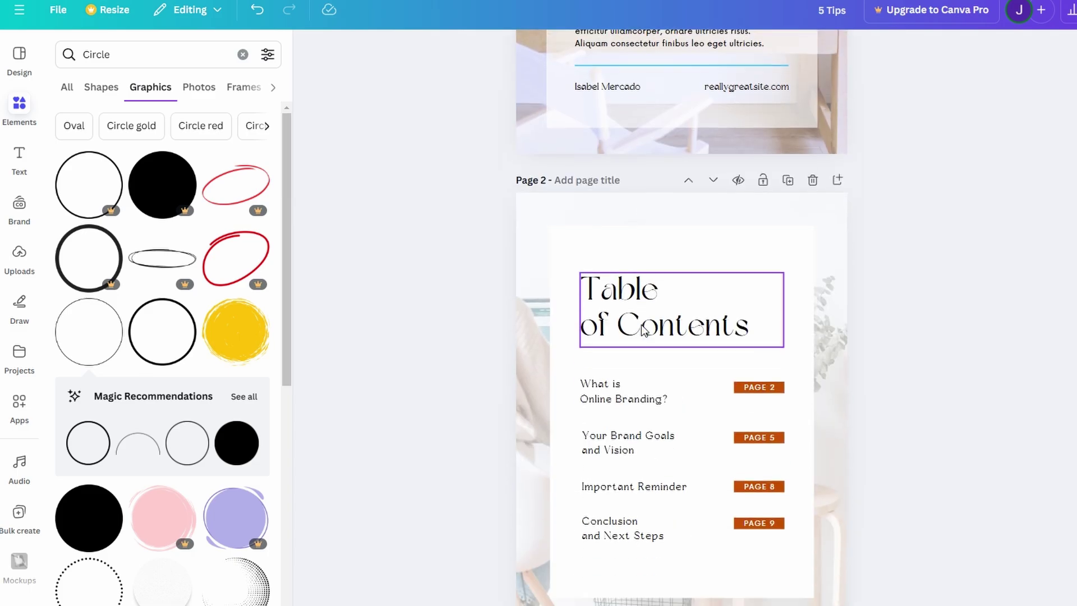
Step: Recolour the PAGE 2, 5, 8 and 9 labels light blue, then select page 2's photo
{"action": "left_click", "coordinate": [781, 382]}
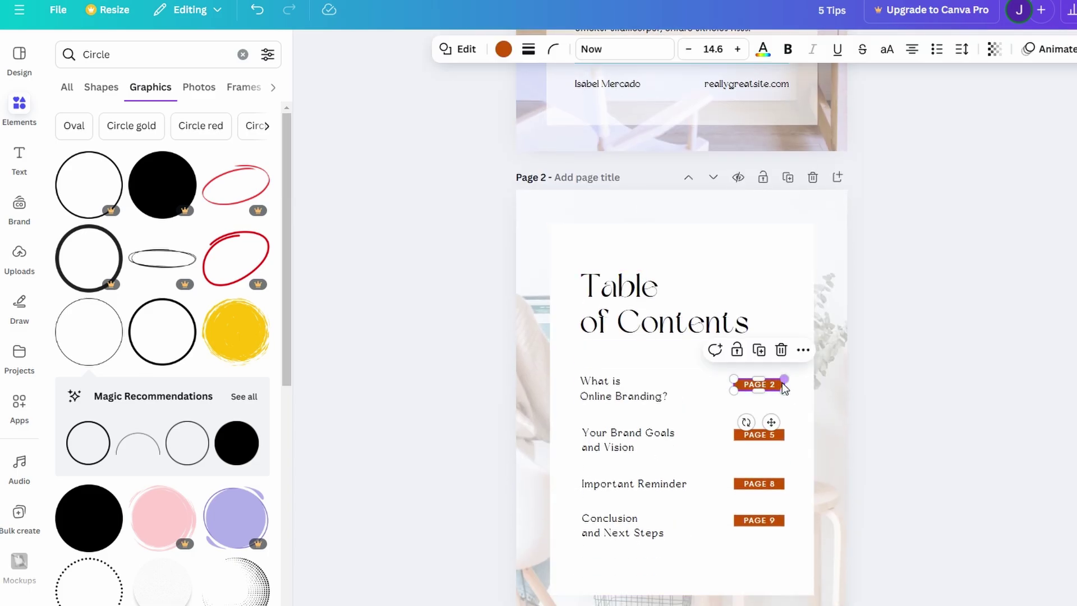
{"action": "left_click", "coordinate": [782, 435]}
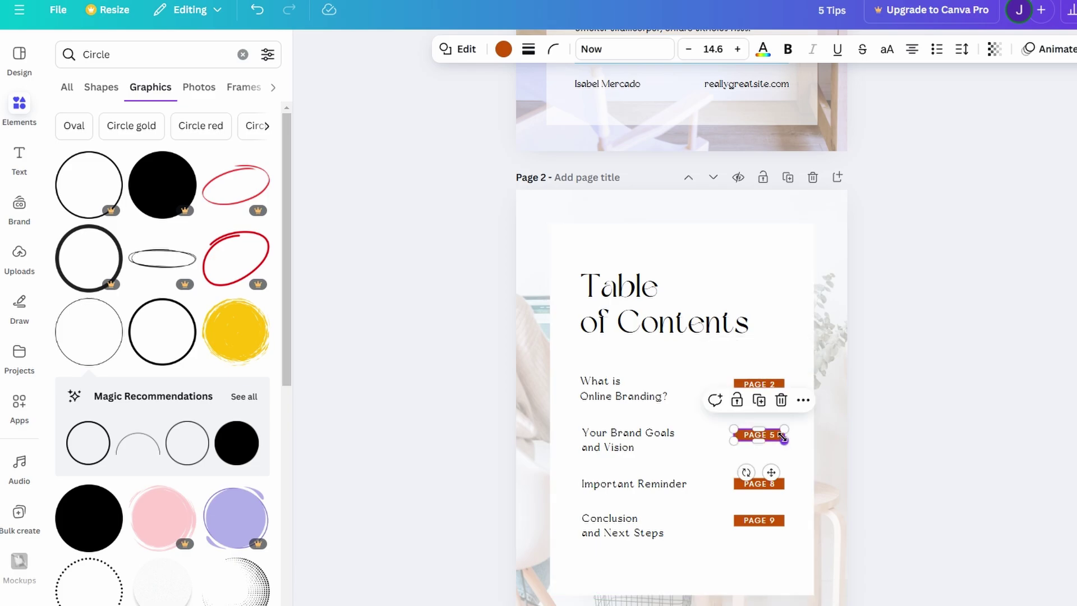
{"action": "left_click", "coordinate": [780, 385]}
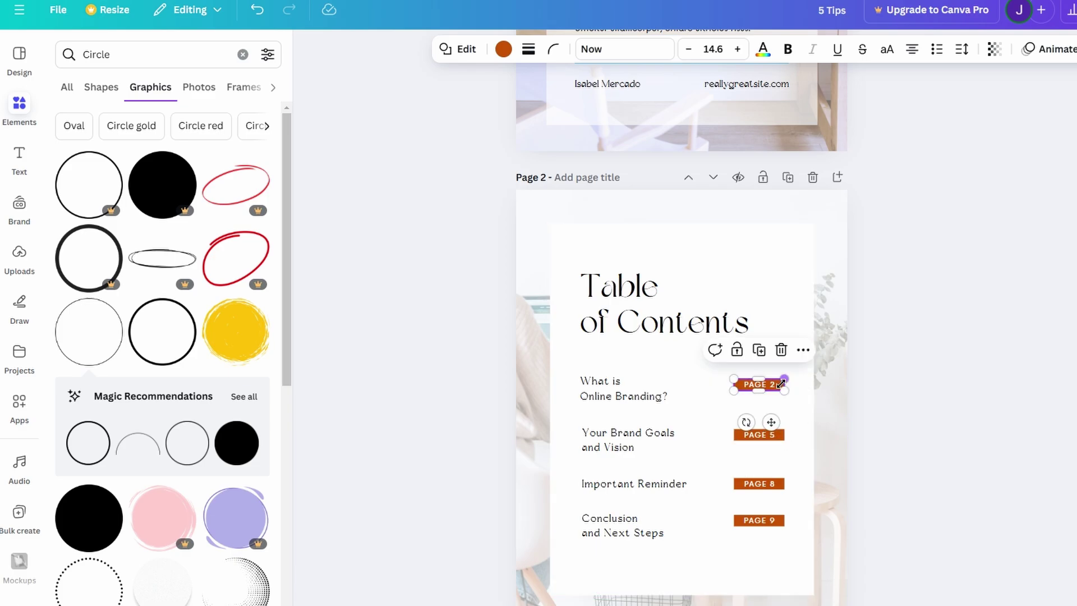
{"action": "left_click", "coordinate": [781, 434], "text": "shift"}
{"action": "left_click", "coordinate": [781, 436]}
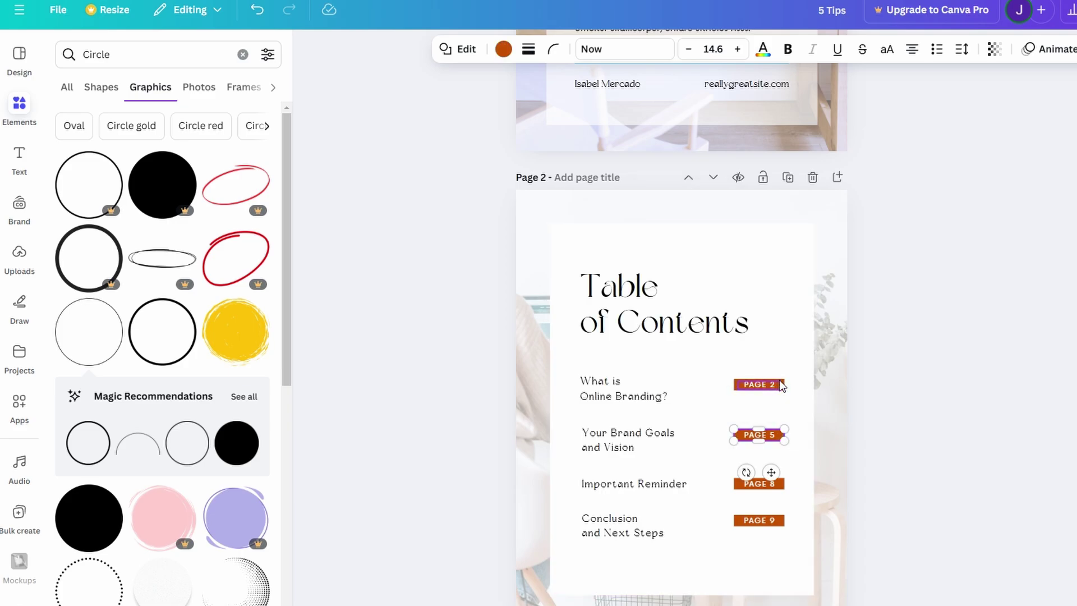
{"action": "left_click", "coordinate": [781, 385], "text": "shift"}
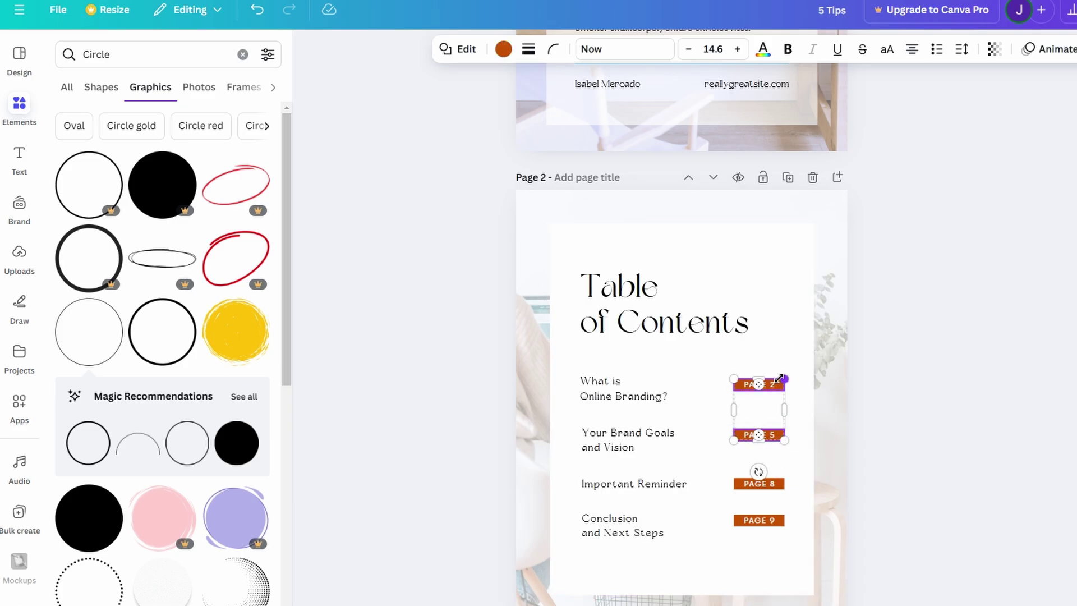
{"action": "left_click", "coordinate": [781, 485], "text": "shift"}
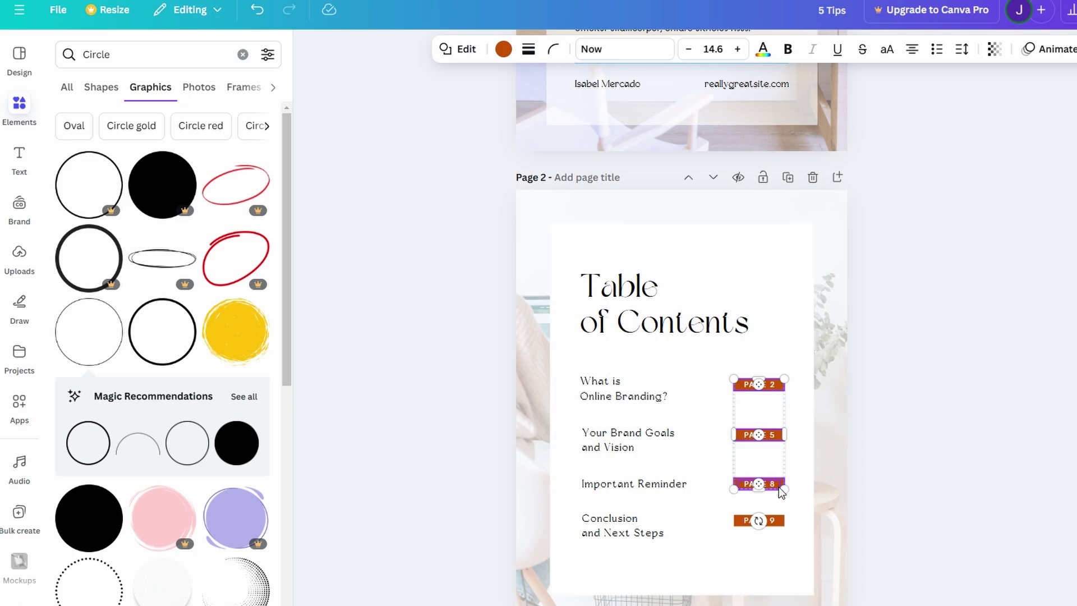
{"action": "left_click", "coordinate": [781, 522], "text": "shift"}
{"action": "left_click", "coordinate": [504, 49]}
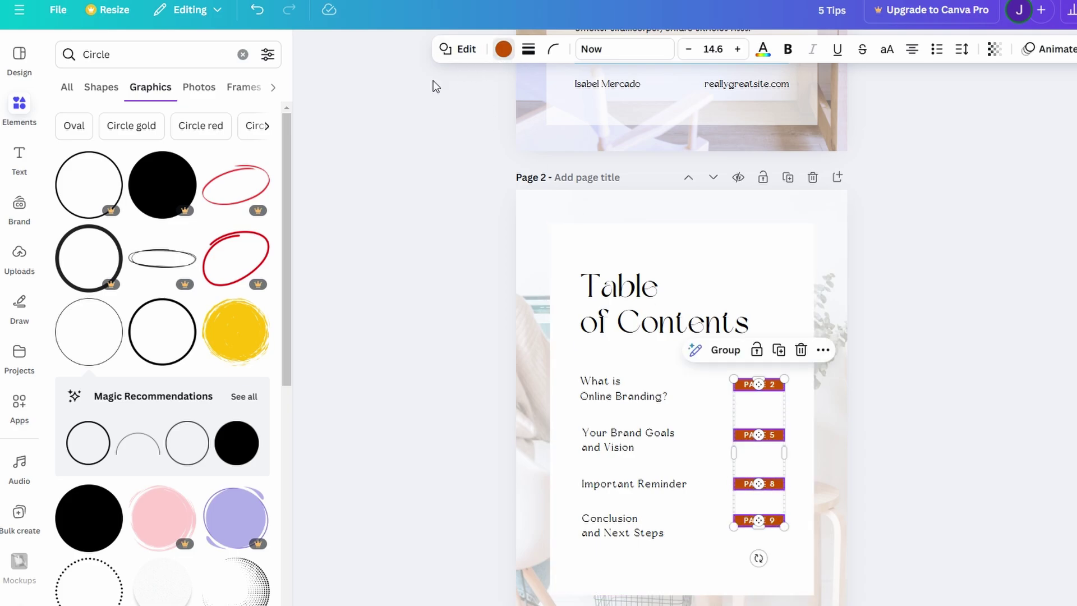
{"action": "left_click", "coordinate": [181, 158]}
{"action": "left_click", "coordinate": [561, 241]}
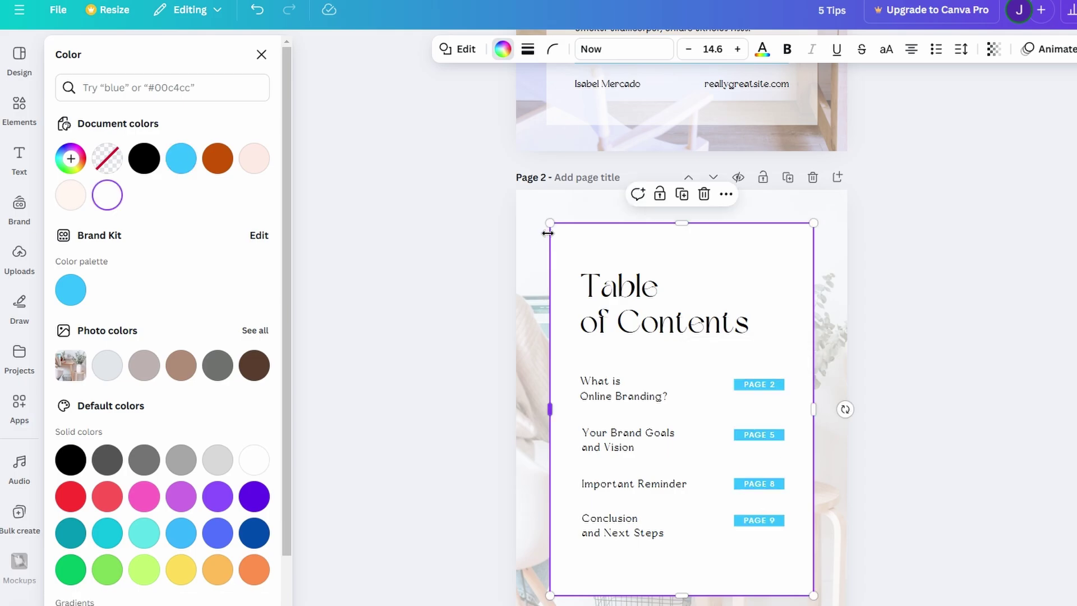
{"action": "left_click", "coordinate": [528, 231]}
Step: Set page 2's photo temperature to -100 for a cool blue tint
{"action": "left_click", "coordinate": [644, 52]}
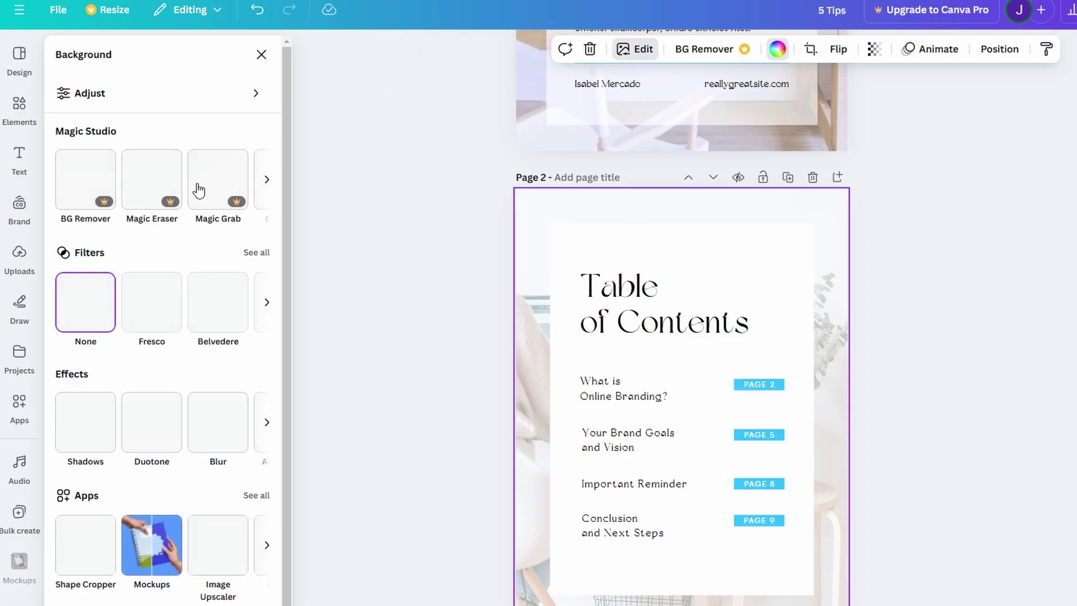
{"action": "left_click", "coordinate": [110, 99]}
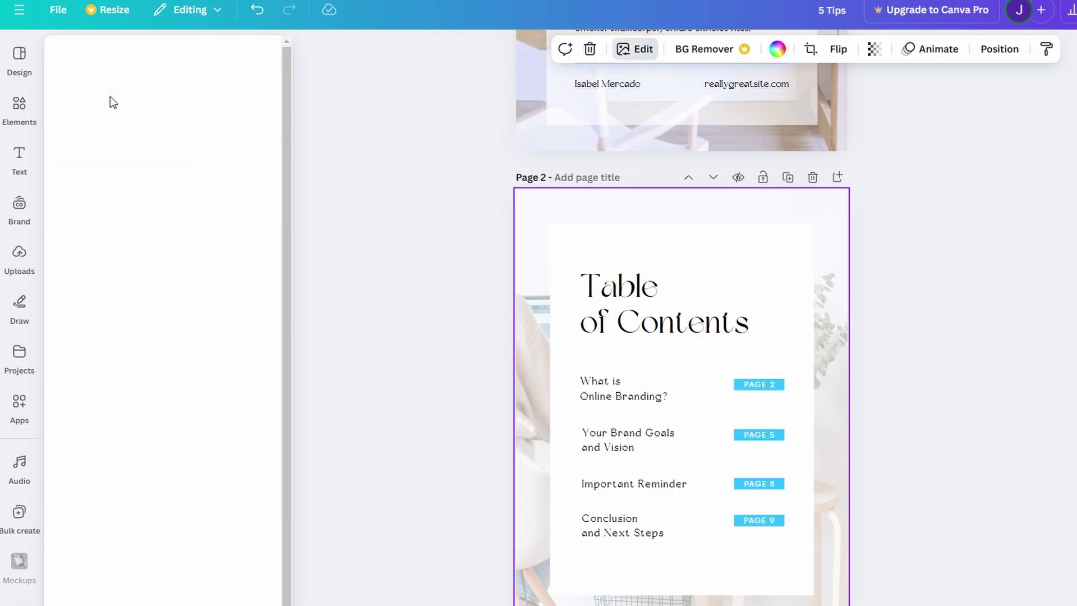
{"action": "left_click_drag", "start_coordinate": [142, 240], "coordinate": [21, 249]}
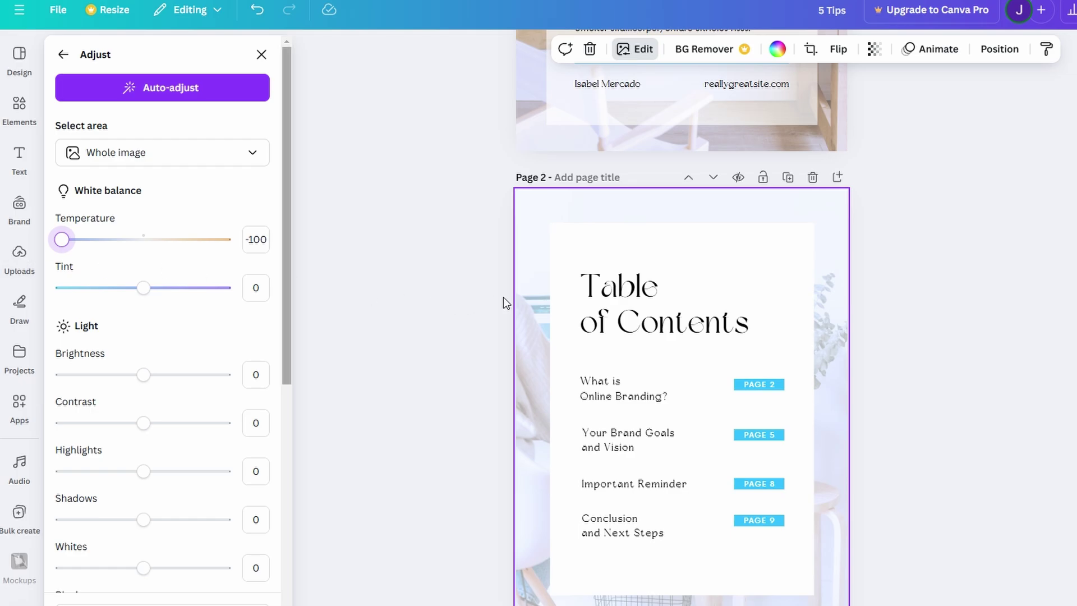
{"action": "scroll", "coordinate": [506, 300], "scroll_direction": "down", "scroll_amount": 3}
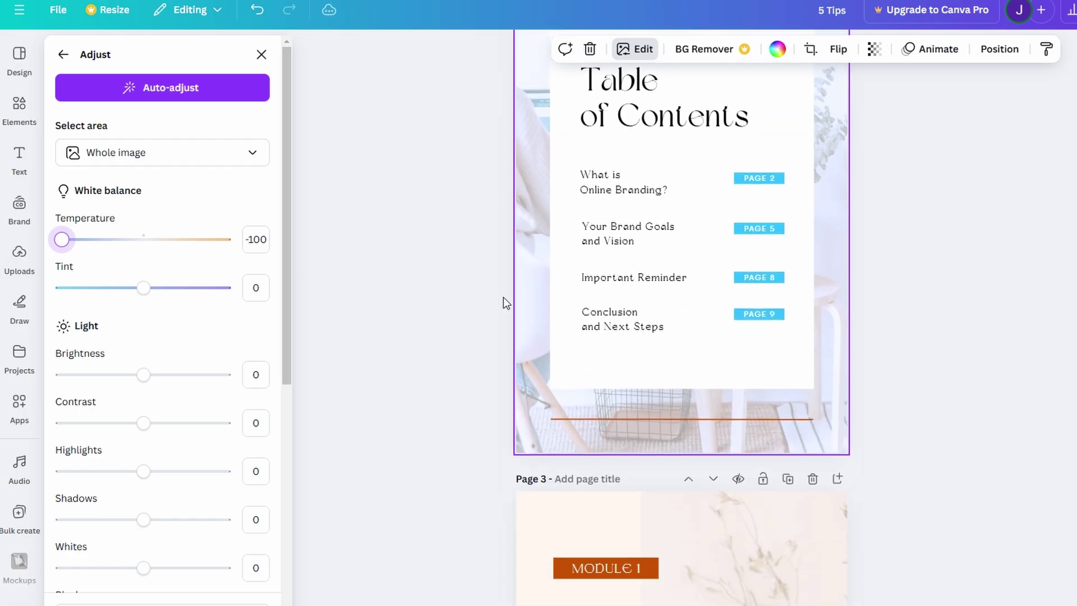
Step: Recolour the orange line near page 2's bottom light blue
{"action": "left_click", "coordinate": [563, 417]}
{"action": "left_click", "coordinate": [650, 48]}
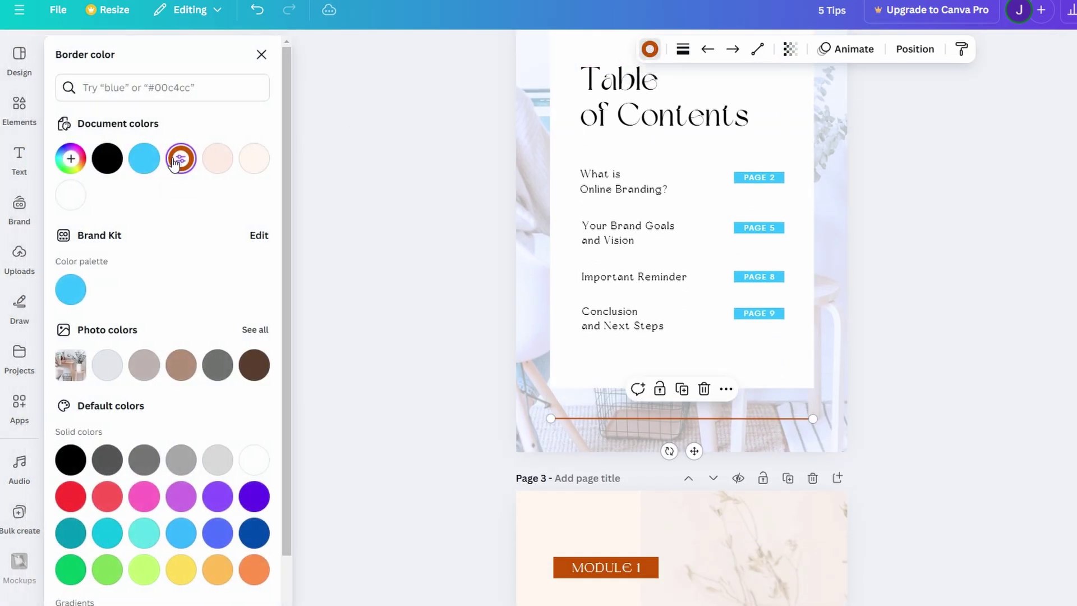
{"action": "left_click", "coordinate": [145, 159]}
{"action": "left_click", "coordinate": [262, 54]}
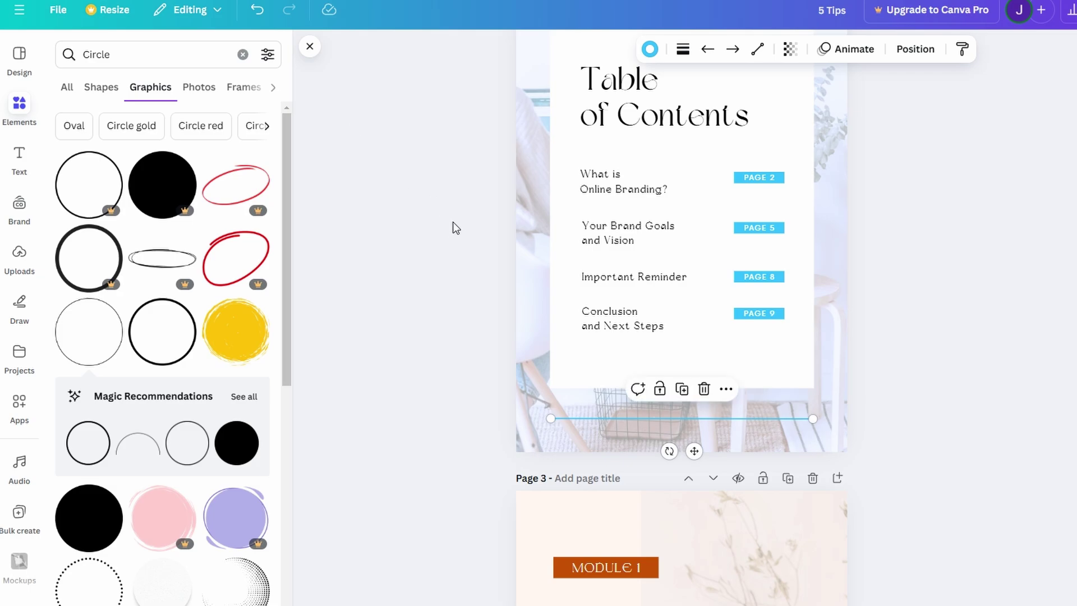
{"action": "left_click", "coordinate": [437, 232]}
{"action": "scroll", "coordinate": [436, 232], "scroll_direction": "up", "scroll_amount": 3}
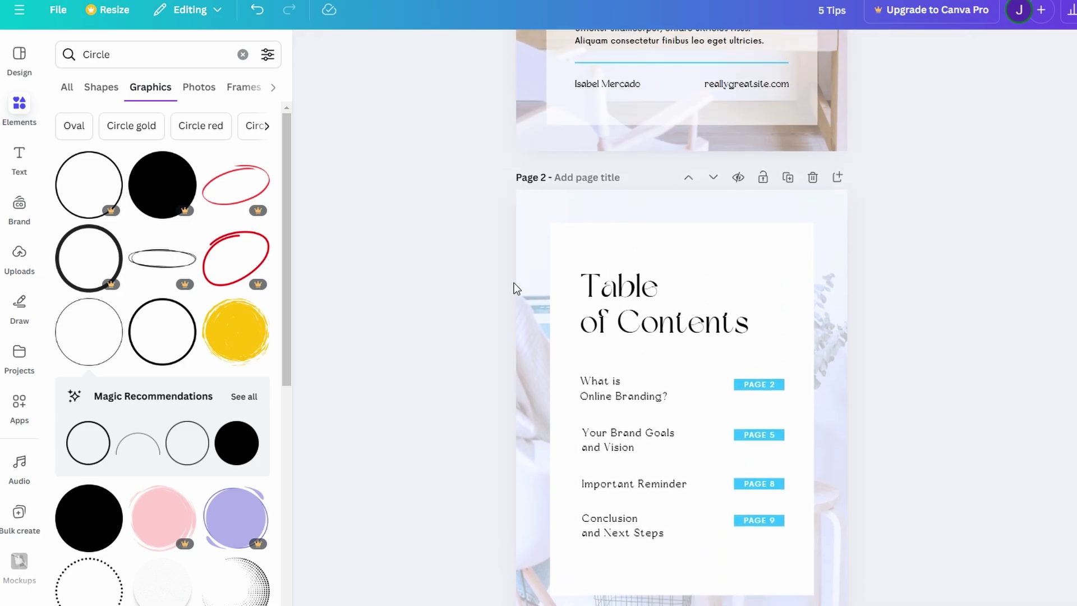
{"action": "scroll", "coordinate": [779, 446], "scroll_direction": "up", "scroll_amount": 3}
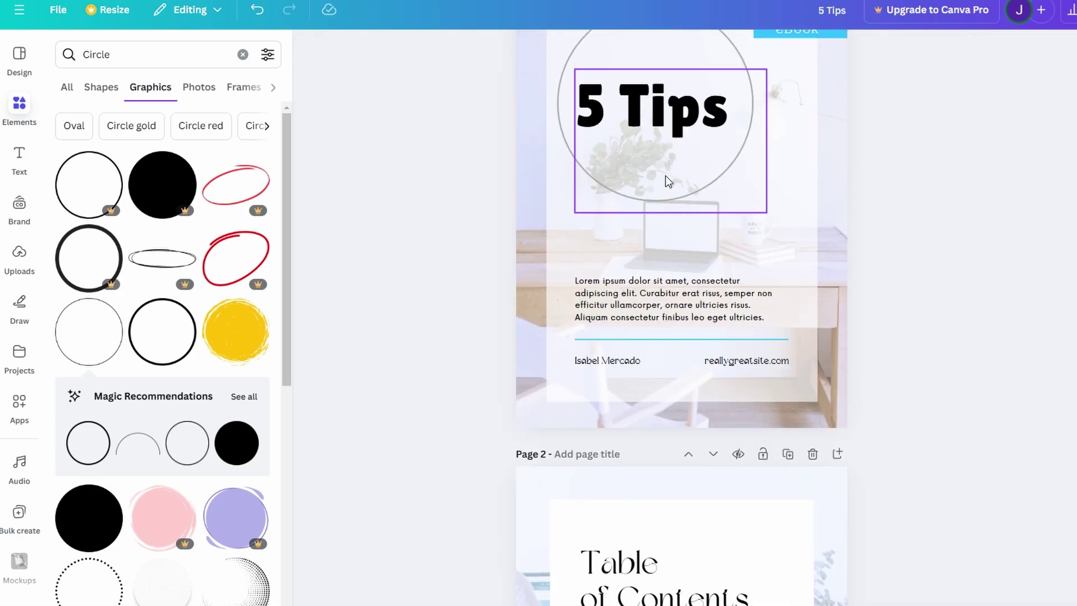
{"action": "scroll", "coordinate": [693, 269], "scroll_direction": "up", "scroll_amount": 2}
{"action": "scroll", "coordinate": [699, 296], "scroll_direction": "down", "scroll_amount": 5}
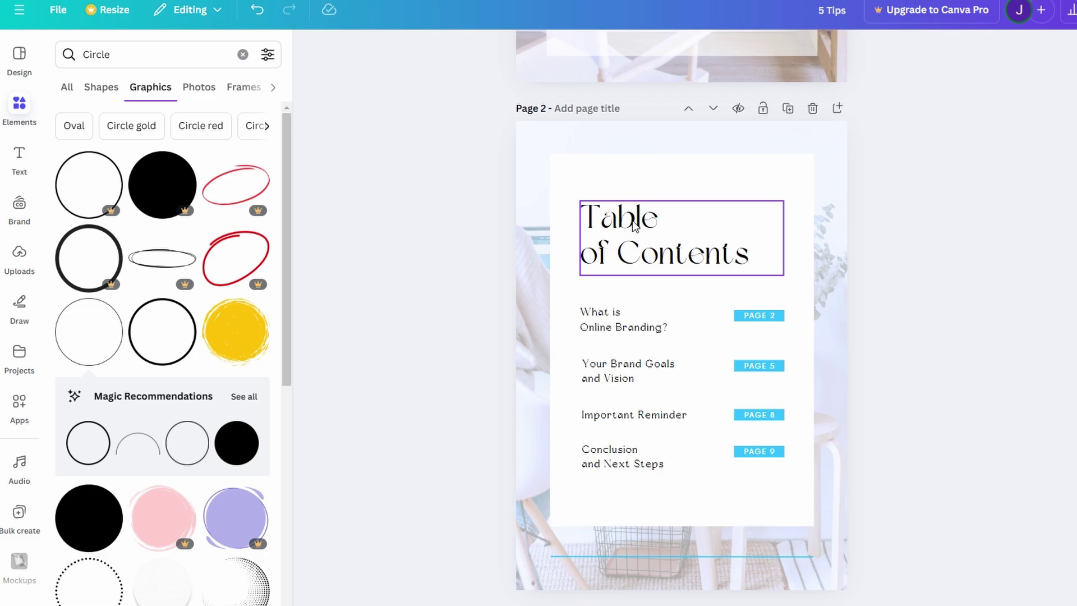
Step: Change the page 2 Table of Contents heading font to Shrikhand, keeping size 58
{"action": "left_click", "coordinate": [631, 221]}
{"action": "scroll", "coordinate": [616, 169], "scroll_direction": "up", "scroll_amount": 5}
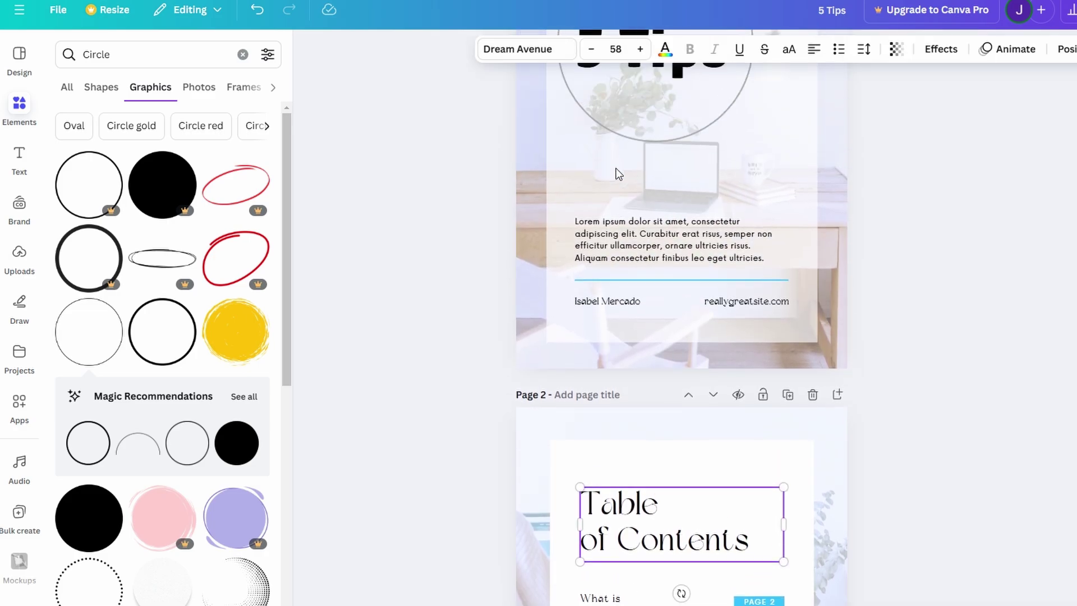
{"action": "scroll", "coordinate": [655, 109], "scroll_direction": "down", "scroll_amount": 1}
{"action": "left_click", "coordinate": [656, 109]}
{"action": "scroll", "coordinate": [652, 181], "scroll_direction": "down", "scroll_amount": 3}
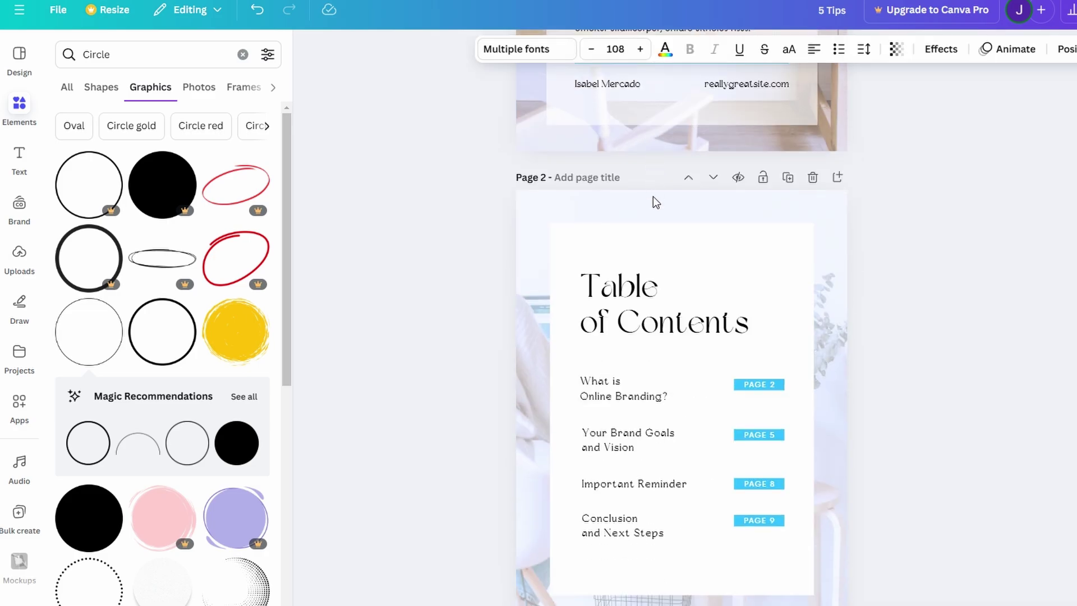
{"action": "left_click", "coordinate": [642, 286]}
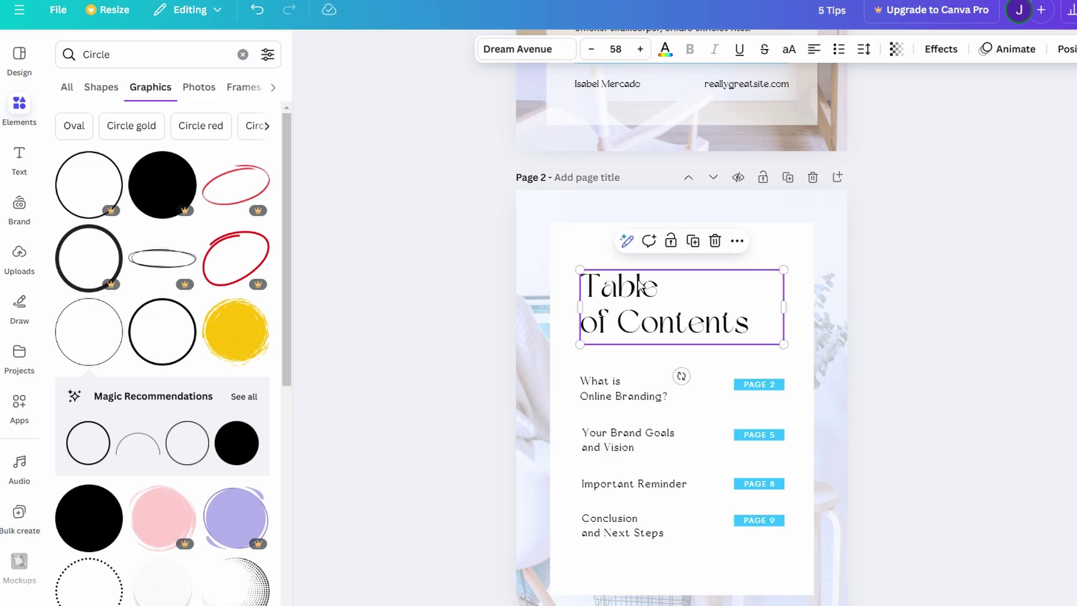
{"action": "left_click", "coordinate": [507, 52]}
{"action": "scroll", "coordinate": [138, 306], "scroll_direction": "up", "scroll_amount": 3}
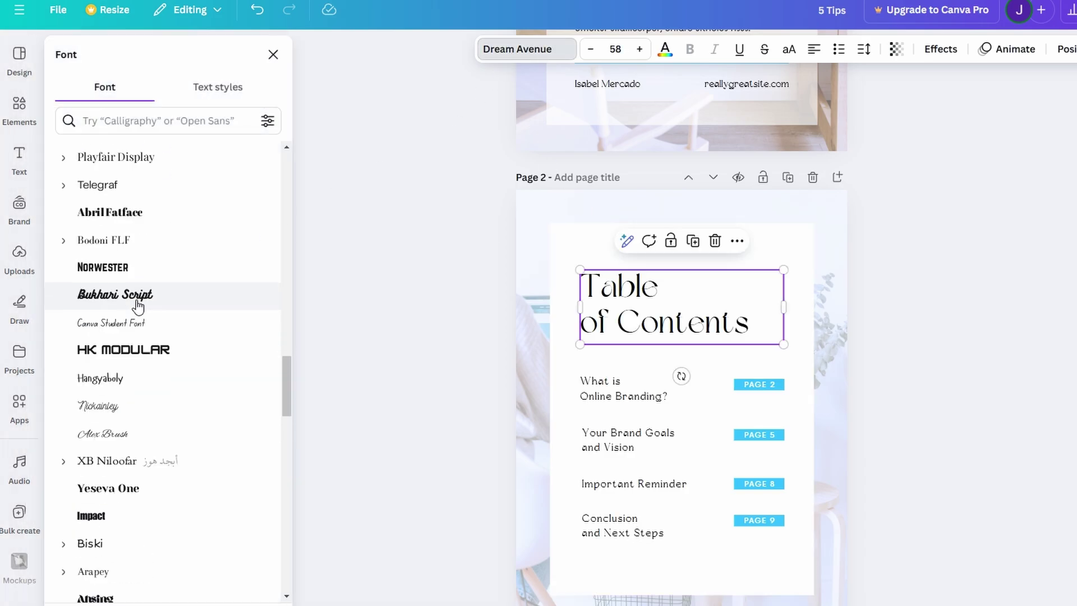
{"action": "scroll", "coordinate": [137, 306], "scroll_direction": "up", "scroll_amount": 5}
{"action": "scroll", "coordinate": [138, 305], "scroll_direction": "up", "scroll_amount": 5}
{"action": "scroll", "coordinate": [138, 306], "scroll_direction": "up", "scroll_amount": 2}
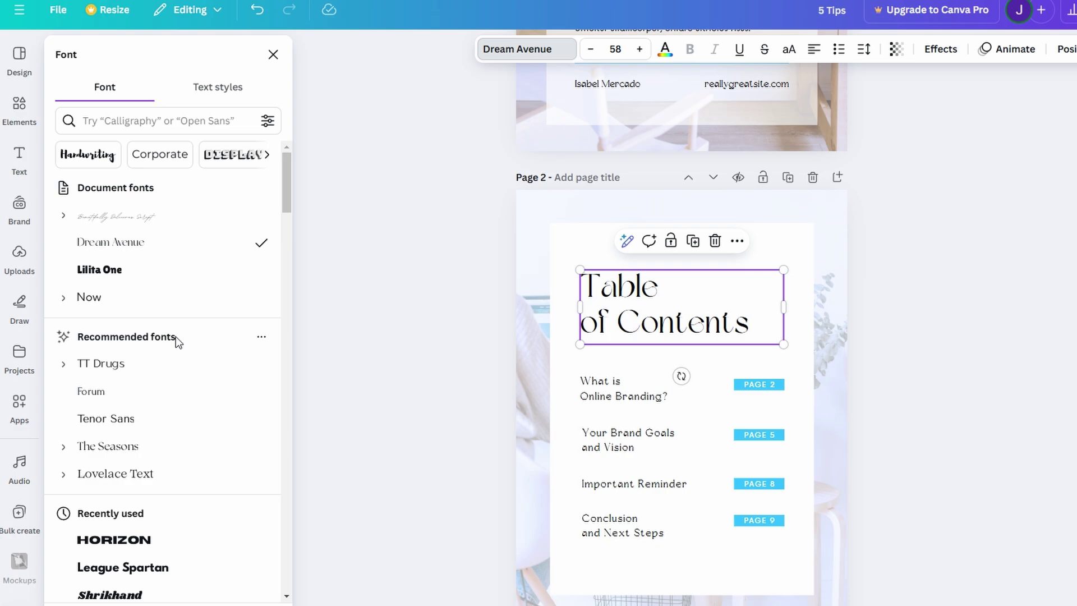
{"action": "scroll", "coordinate": [176, 337], "scroll_direction": "down", "scroll_amount": 2}
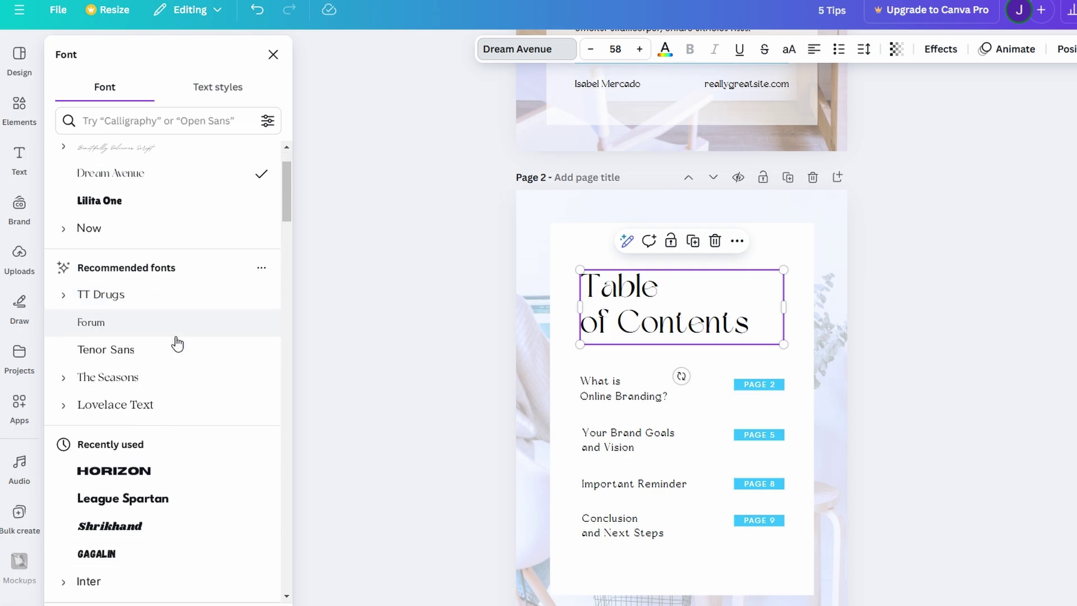
{"action": "left_click", "coordinate": [128, 527]}
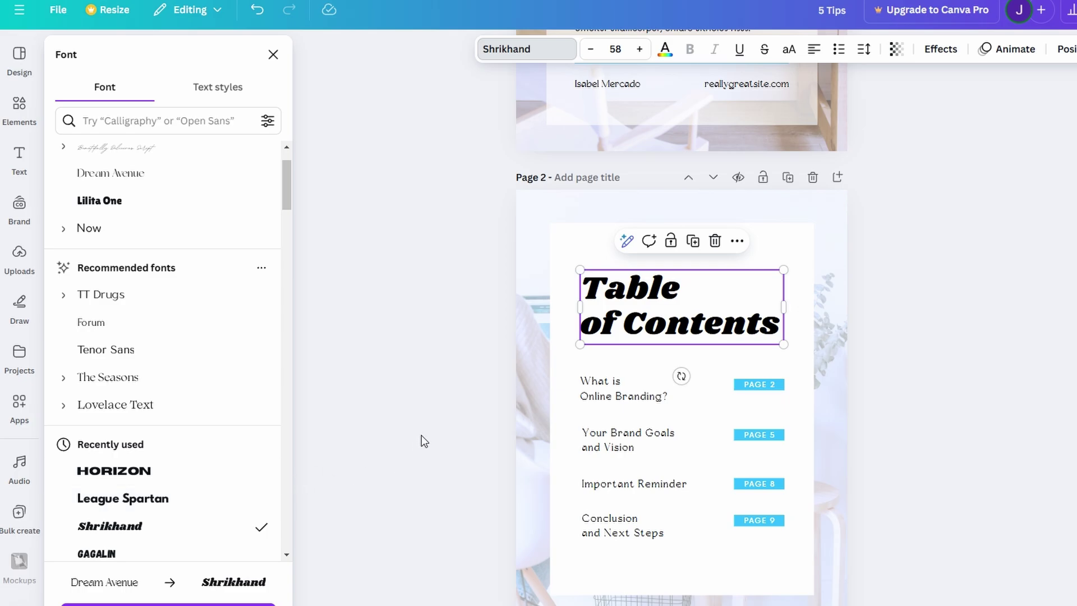
{"action": "scroll", "coordinate": [935, 341], "scroll_direction": "down", "scroll_amount": 5}
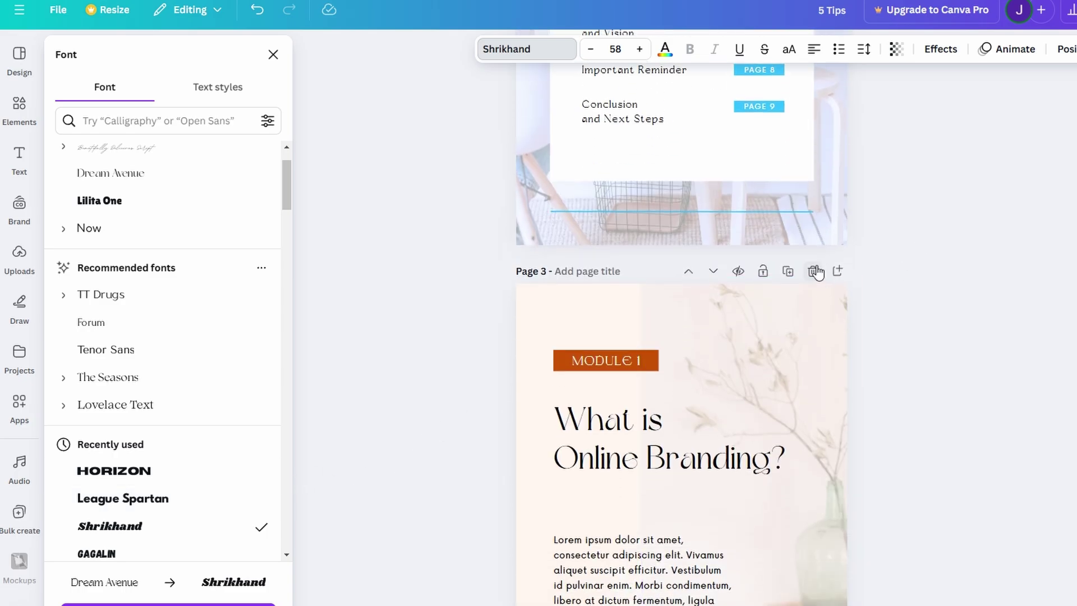
Step: Delete the Module 1 opener page and slightly enlarge the 'What is Online Branding?' entry
{"action": "left_click", "coordinate": [813, 272]}
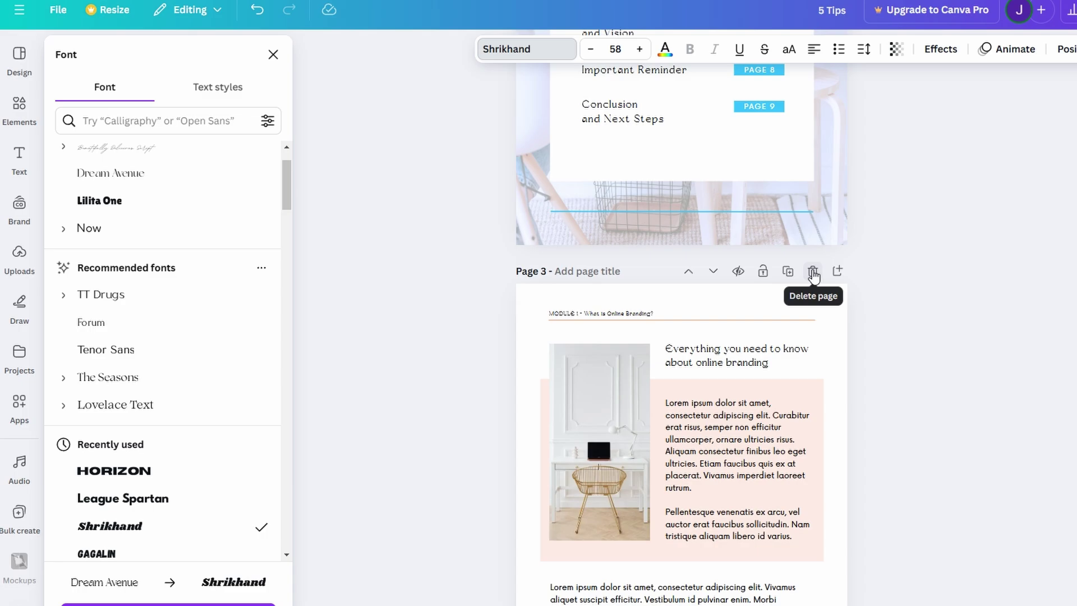
{"action": "scroll", "coordinate": [814, 274], "scroll_direction": "up", "scroll_amount": 3}
{"action": "scroll", "coordinate": [758, 282], "scroll_direction": "up", "scroll_amount": 1}
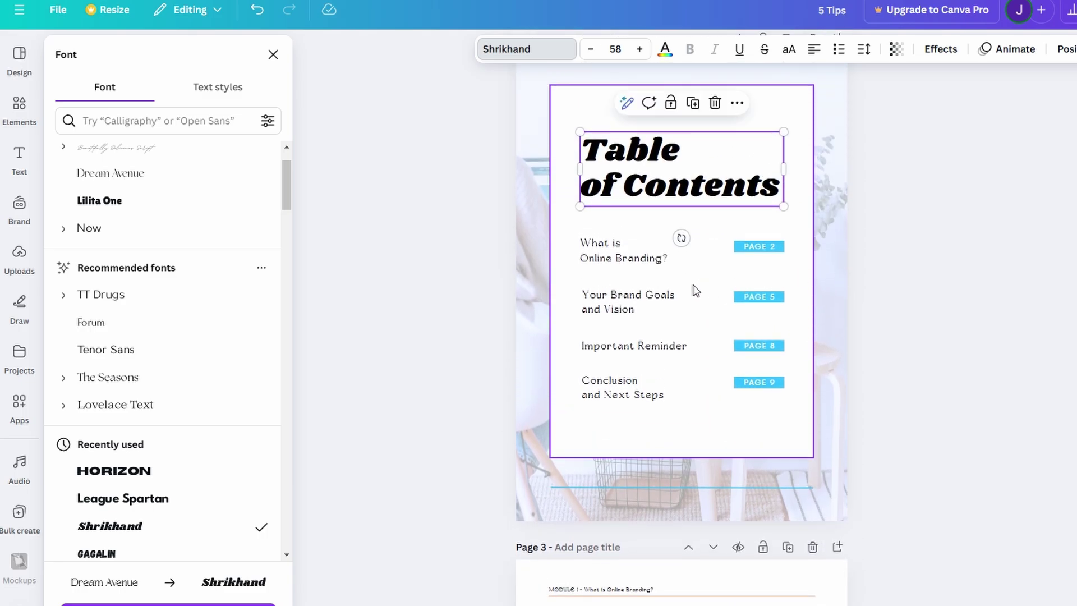
{"action": "left_click", "coordinate": [621, 263]}
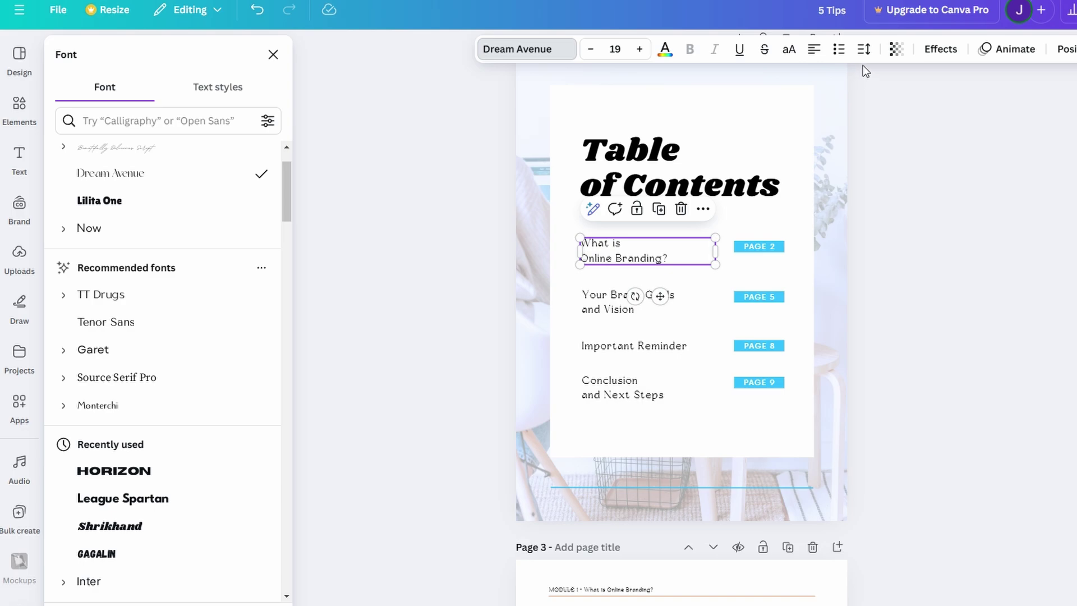
{"action": "left_click", "coordinate": [815, 51]}
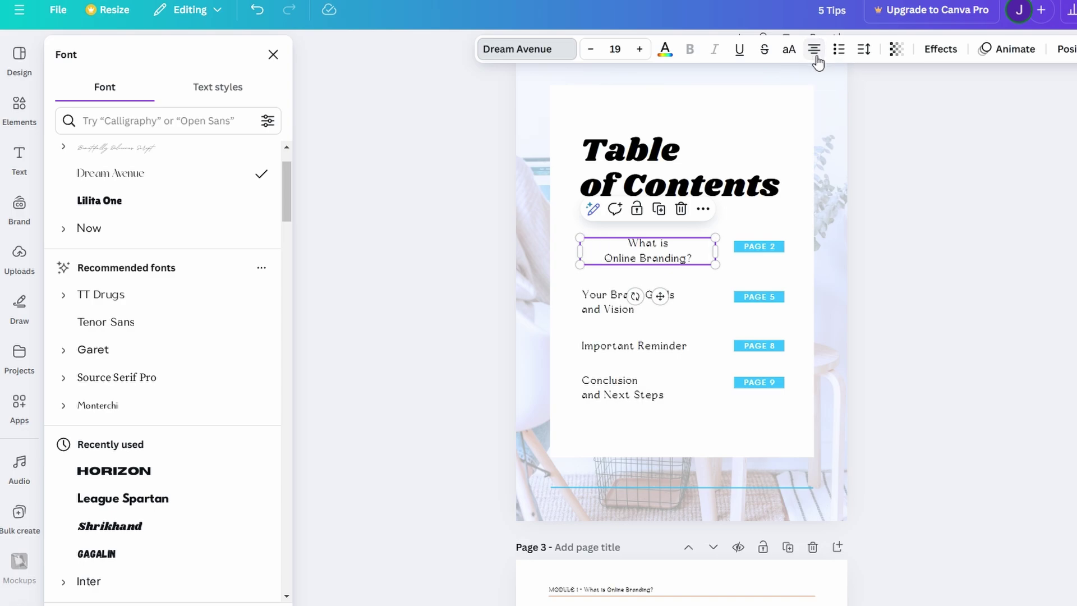
{"action": "left_click", "coordinate": [815, 51]}
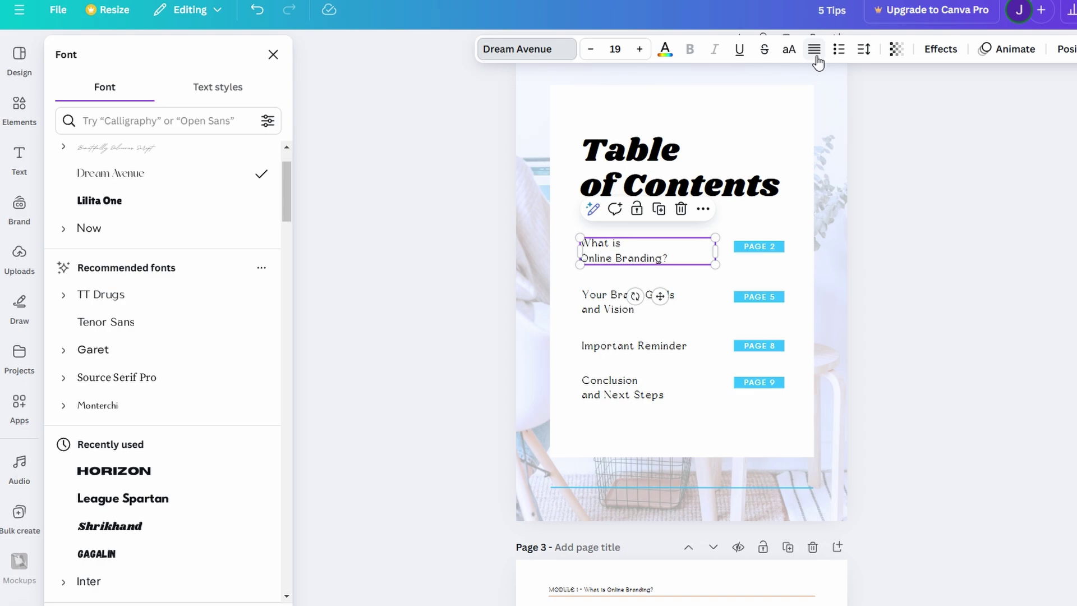
{"action": "left_click", "coordinate": [815, 50]}
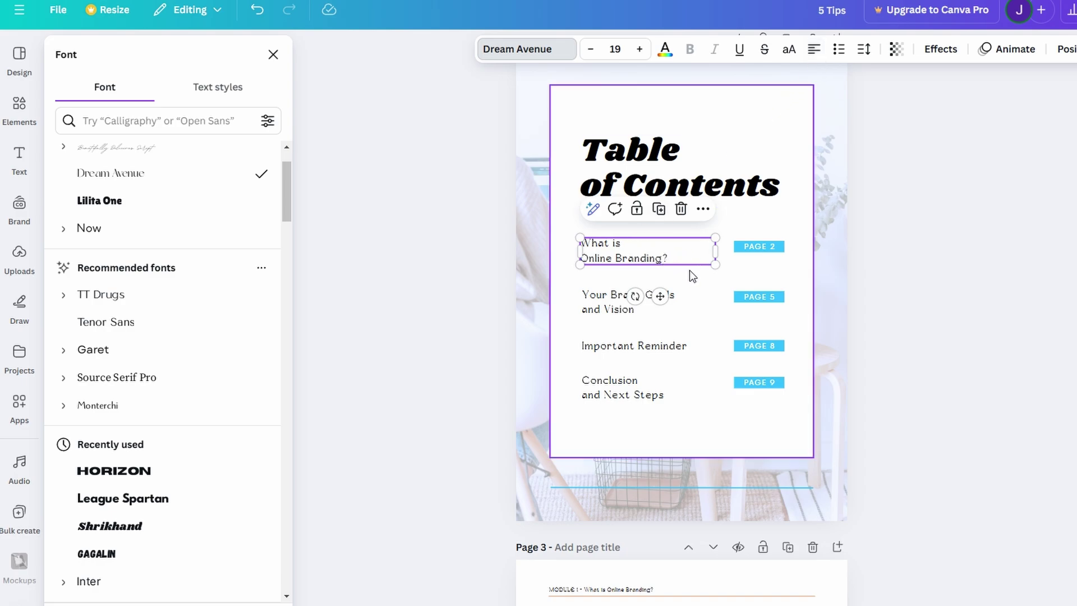
{"action": "mouse_move", "coordinate": [713, 263]}
{"action": "left_mouse_down"}
{"action": "mouse_move", "coordinate": [795, 328]}
{"action": "mouse_move", "coordinate": [745, 271]}
{"action": "mouse_move", "coordinate": [716, 298]}
{"action": "left_mouse_up"}
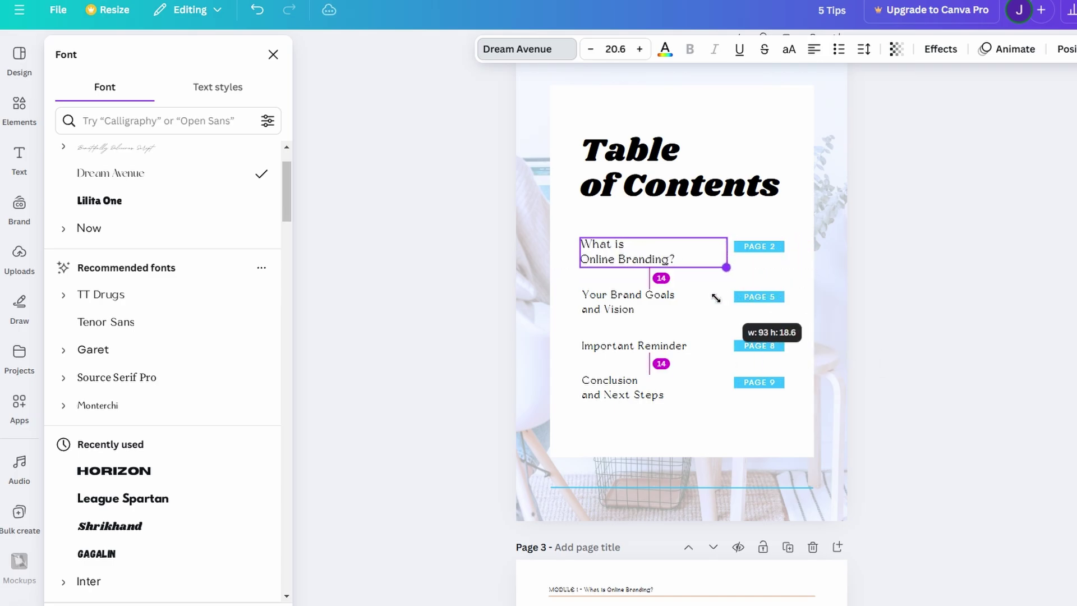
{"action": "left_click", "coordinate": [931, 372]}
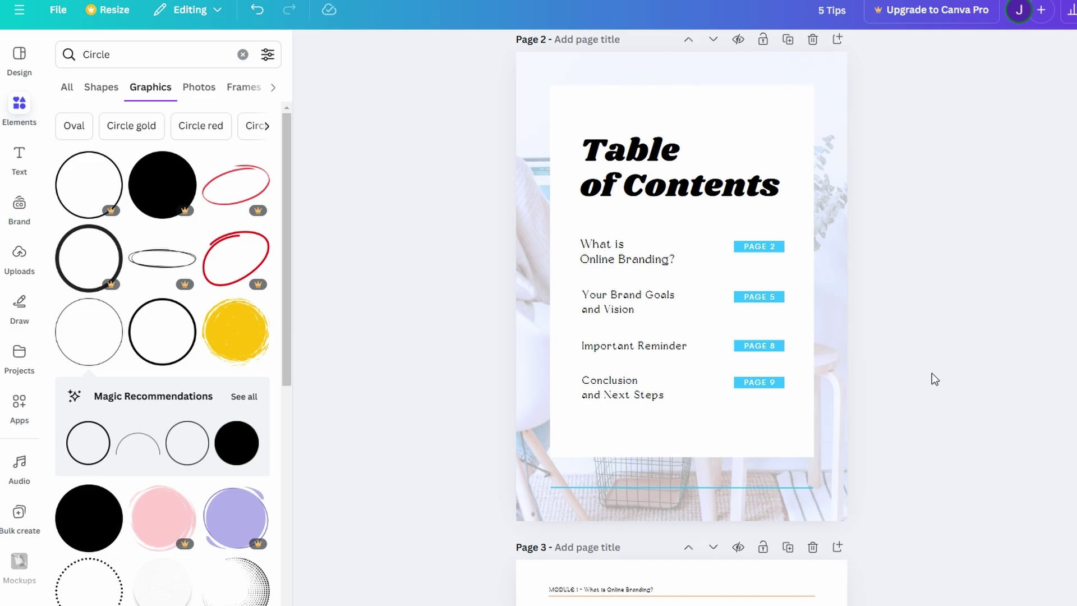
{"action": "scroll", "coordinate": [933, 374], "scroll_direction": "up", "scroll_amount": 3}
{"action": "scroll", "coordinate": [933, 374], "scroll_direction": "up", "scroll_amount": 2}
{"action": "scroll", "coordinate": [932, 373], "scroll_direction": "down", "scroll_amount": 2}
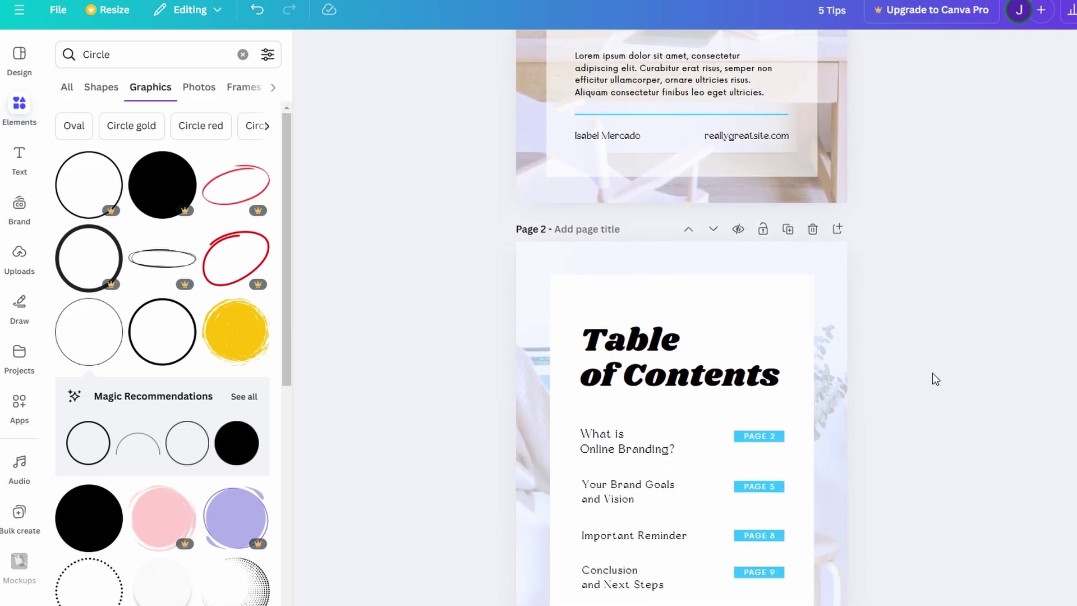
{"action": "scroll", "coordinate": [932, 378], "scroll_direction": "down", "scroll_amount": 3}
{"action": "scroll", "coordinate": [932, 378], "scroll_direction": "down", "scroll_amount": 2}
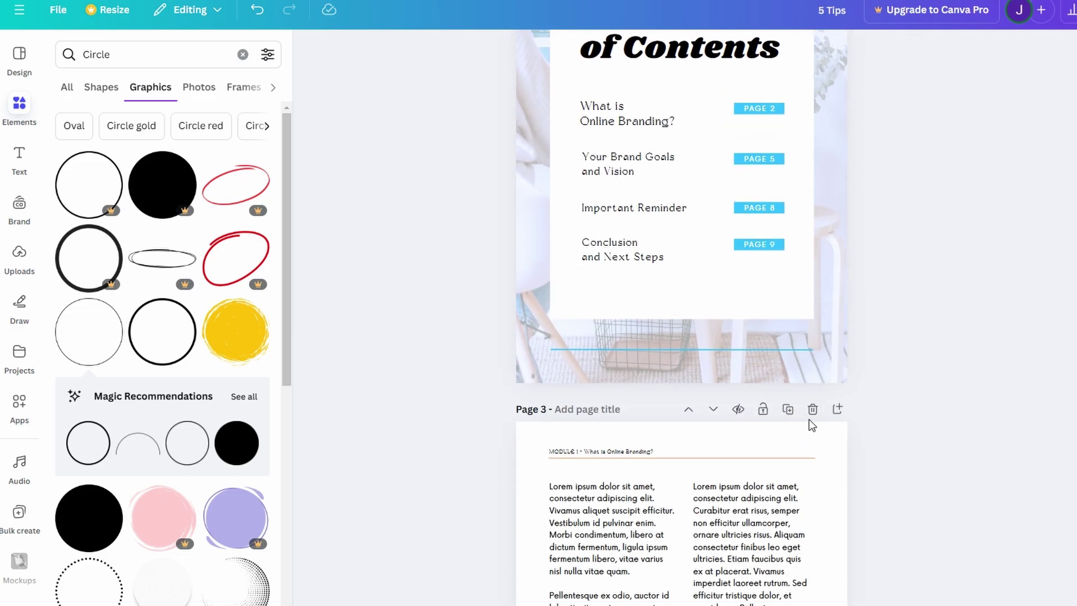
Step: Delete the What is Online Branding and following module pages until Conclusion is page 3
{"action": "left_click", "coordinate": [811, 409]}
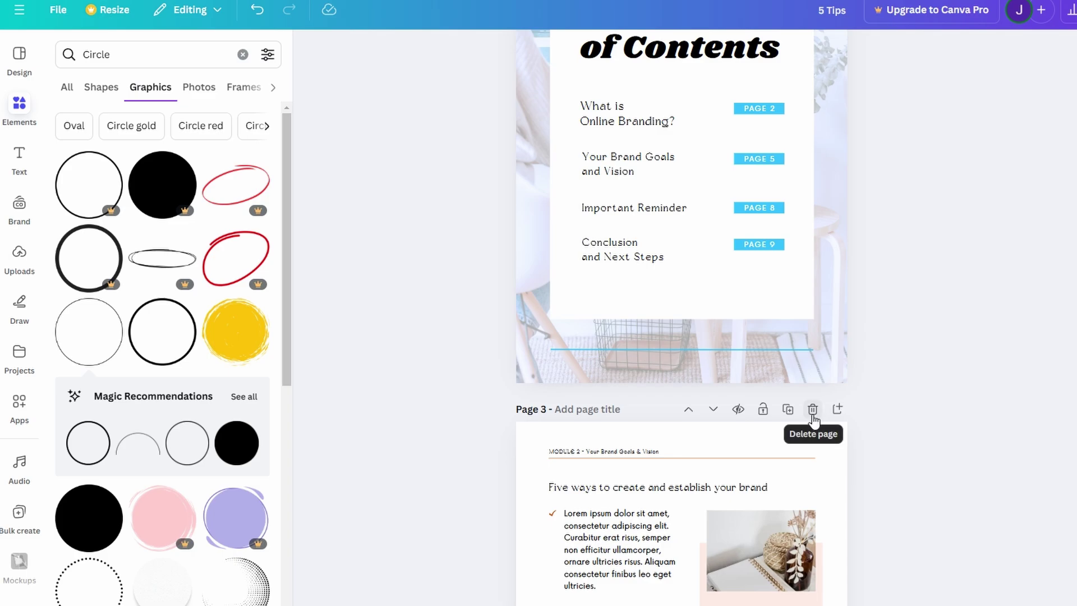
{"action": "left_click", "coordinate": [813, 416]}
{"action": "left_click", "coordinate": [813, 417]}
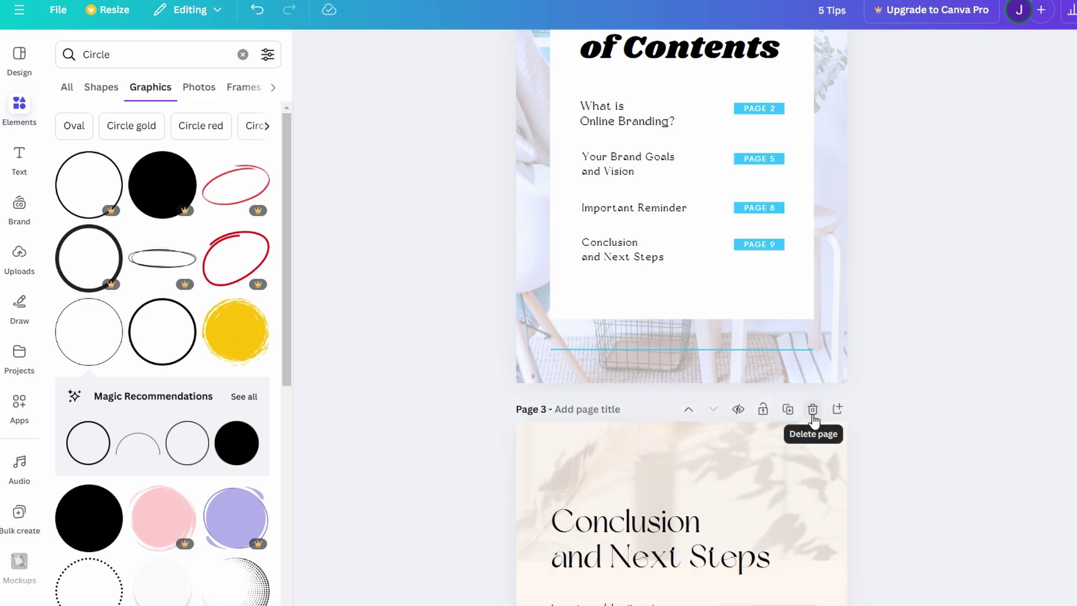
{"action": "scroll", "coordinate": [813, 418], "scroll_direction": "up", "scroll_amount": 6}
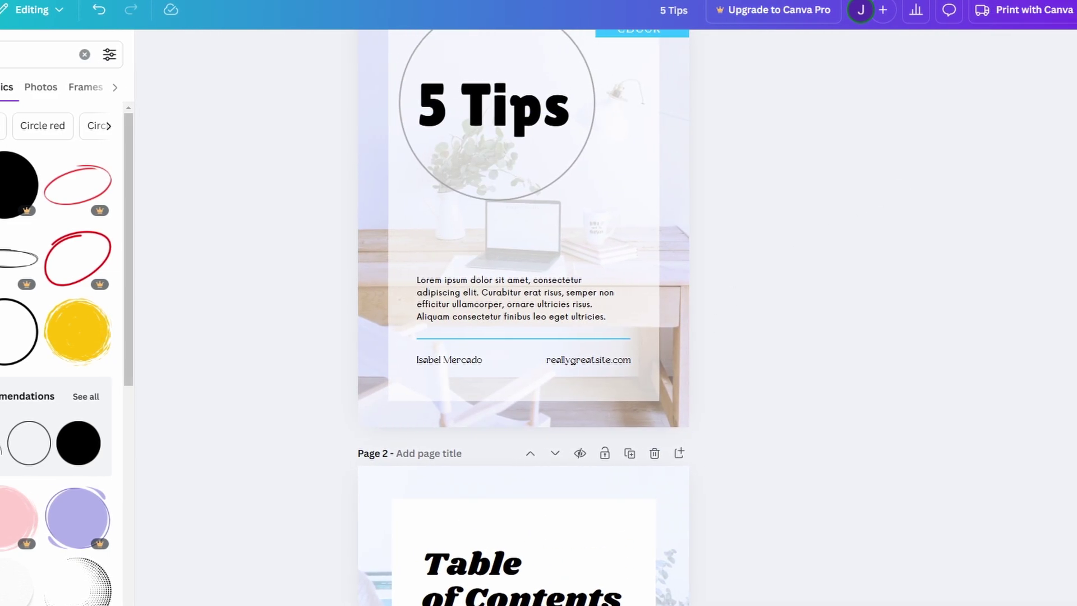
Step: Open the Download panel and set the file type to PDF Standard
{"action": "left_click", "coordinate": [1043, 9]}
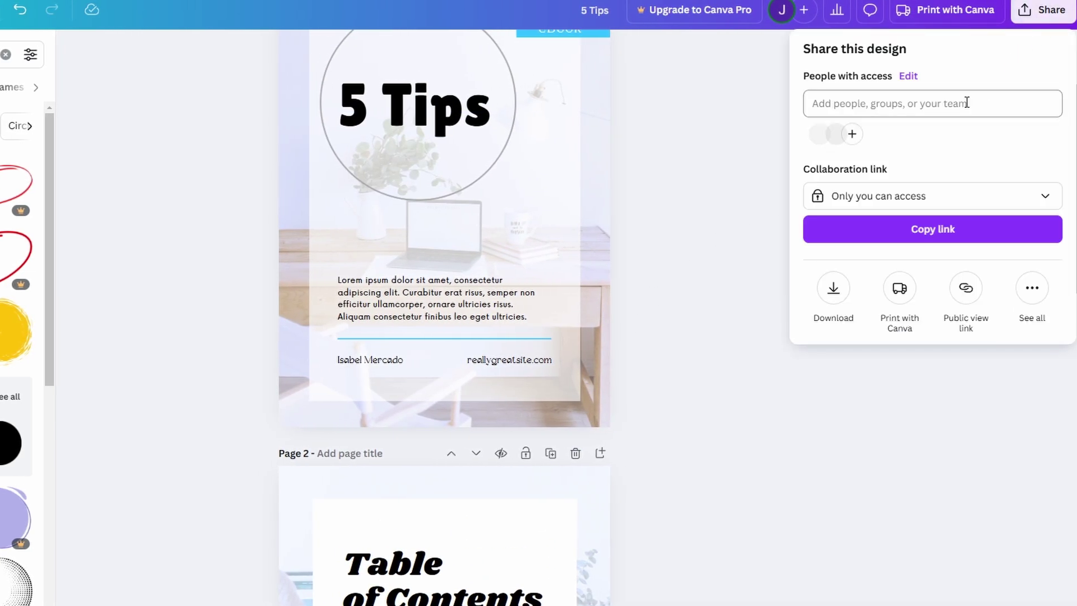
{"action": "left_click", "coordinate": [836, 283]}
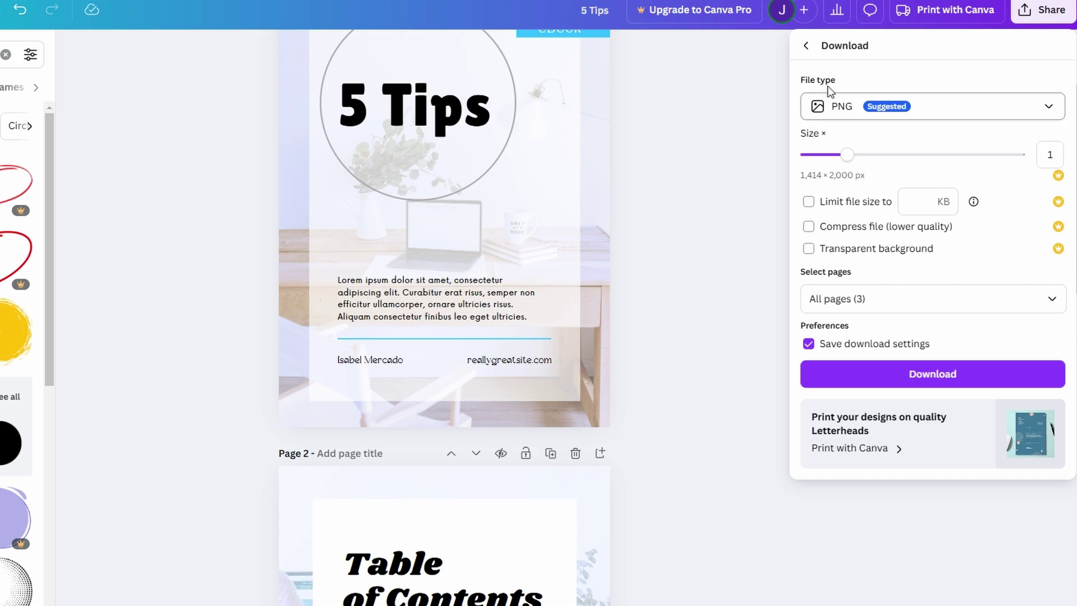
{"action": "left_click", "coordinate": [841, 110]}
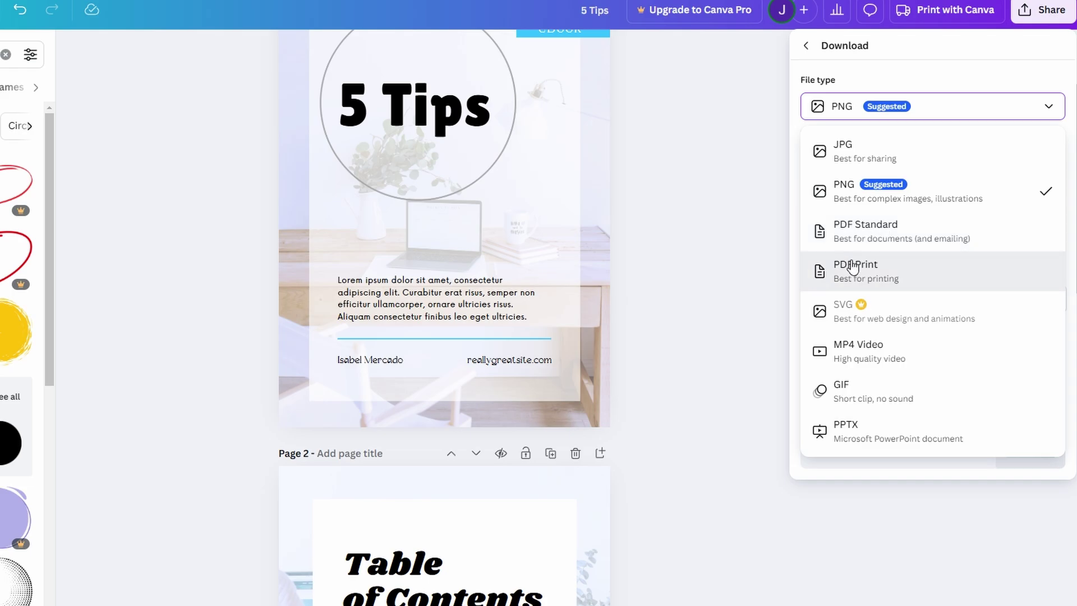
{"action": "left_click", "coordinate": [902, 268]}
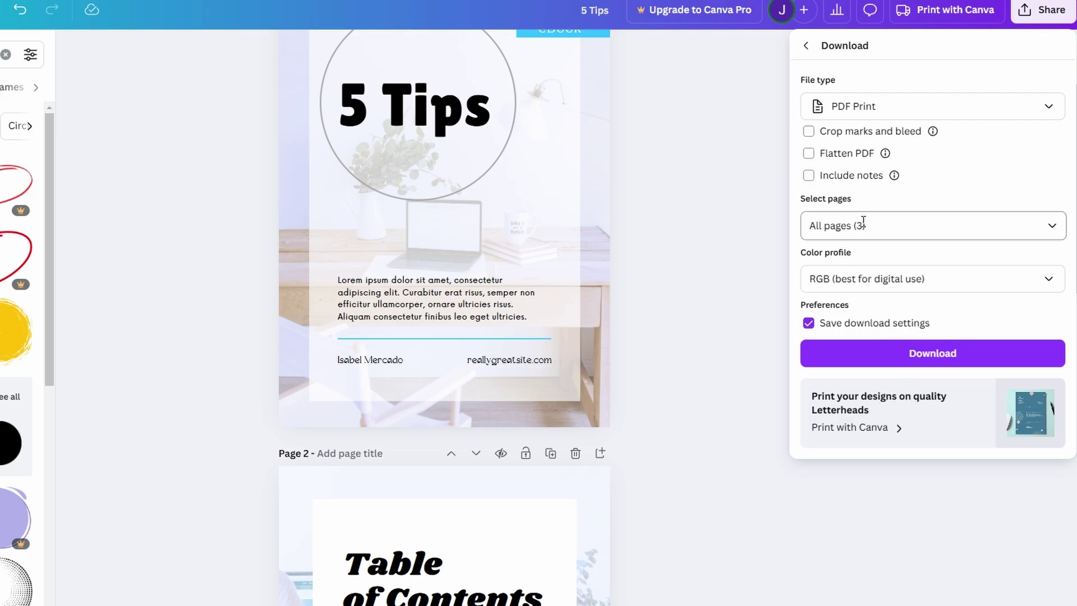
{"action": "left_click", "coordinate": [863, 114]}
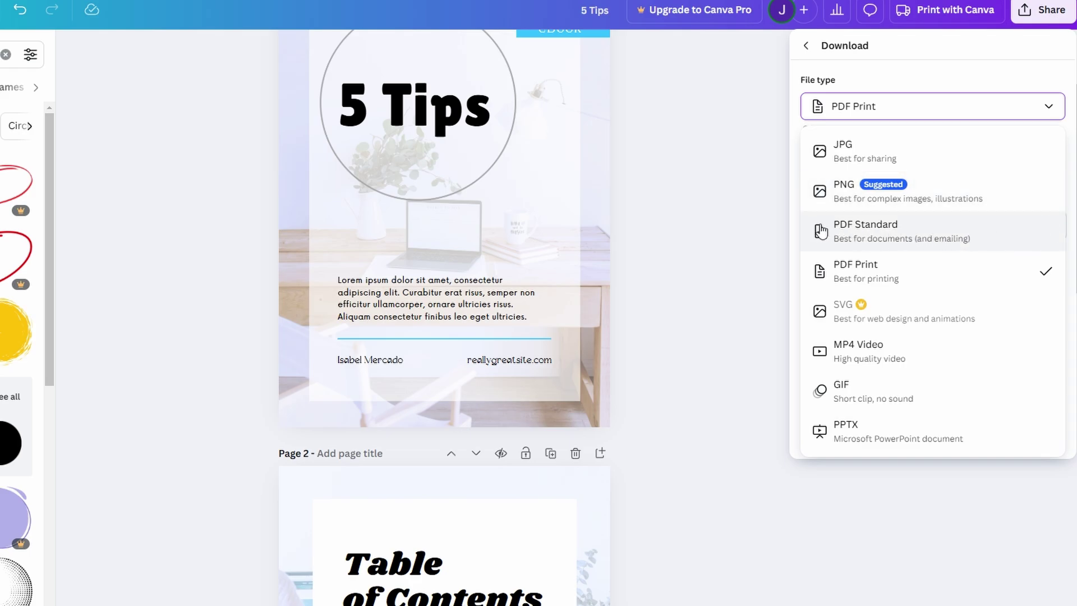
{"action": "left_click", "coordinate": [916, 228]}
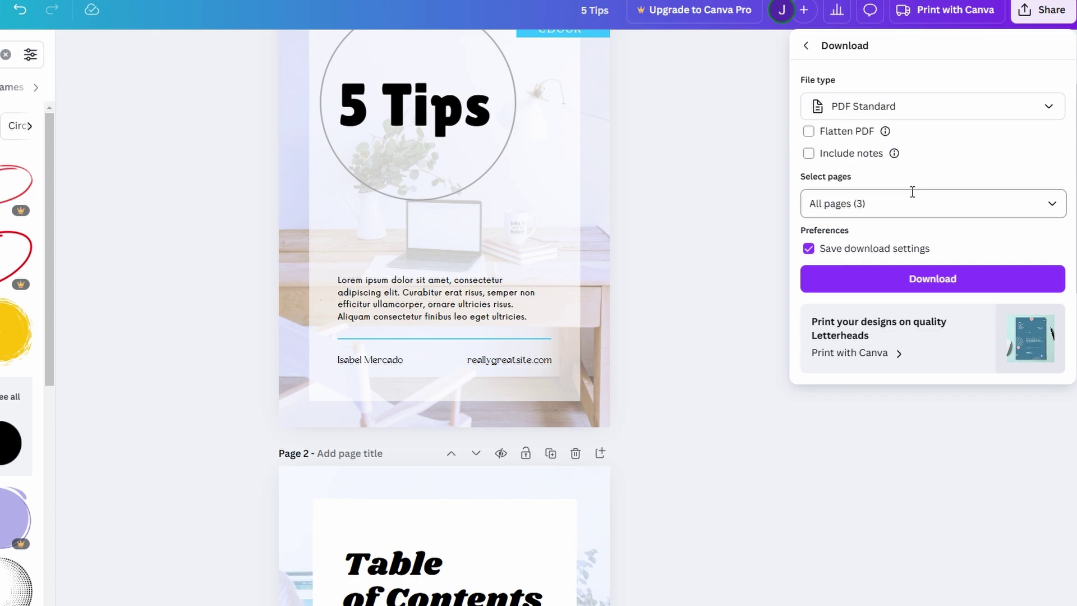
Step: Change the page selection to leave page 3 out of the download
{"action": "left_click", "coordinate": [880, 203]}
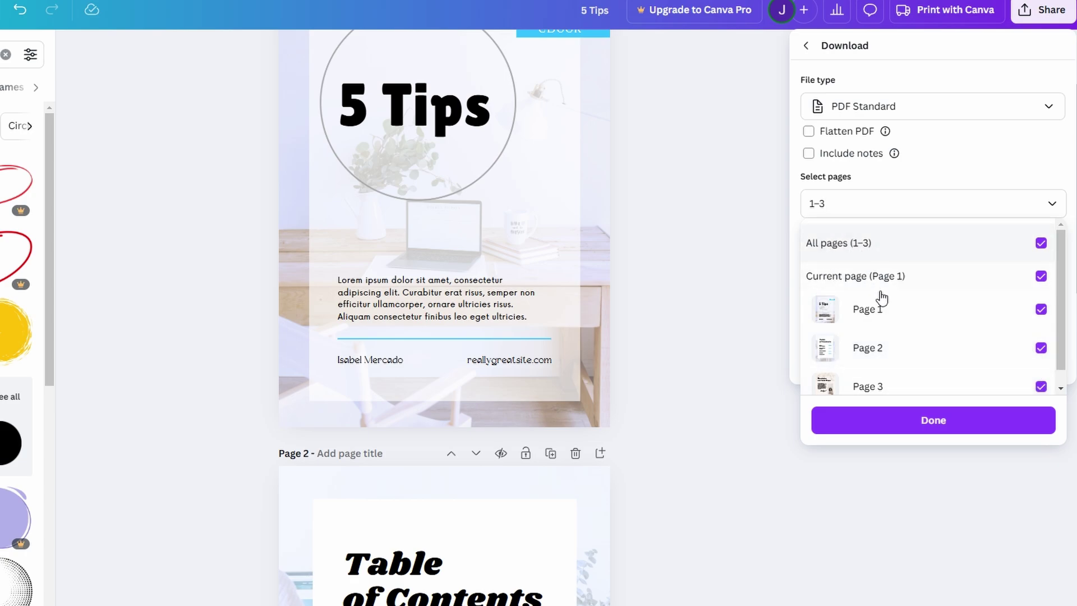
{"action": "left_click", "coordinate": [1041, 387]}
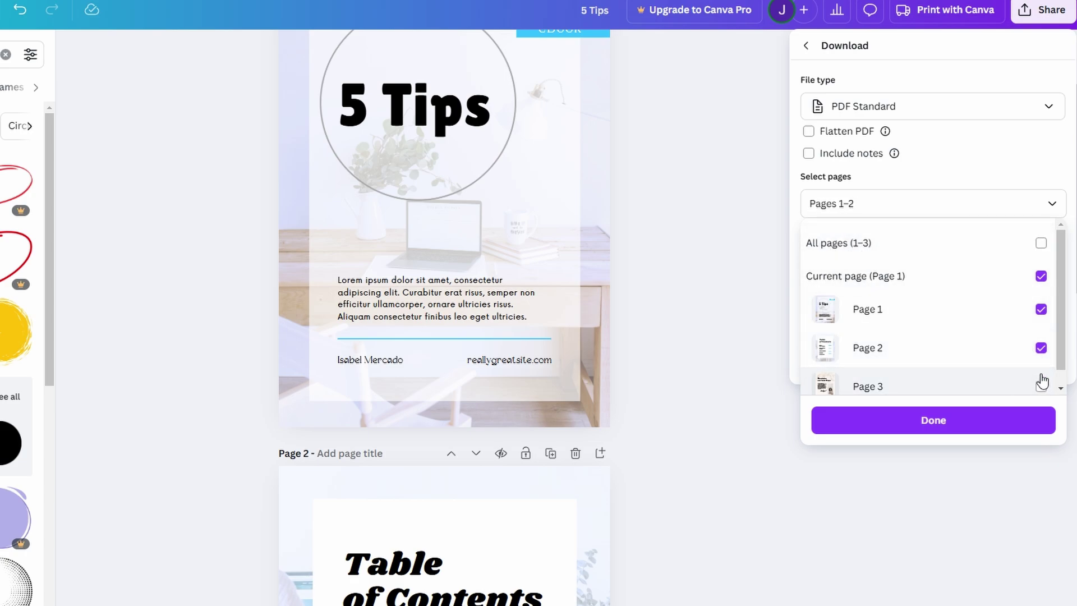
{"action": "scroll", "coordinate": [1041, 381], "scroll_direction": "down", "scroll_amount": 1}
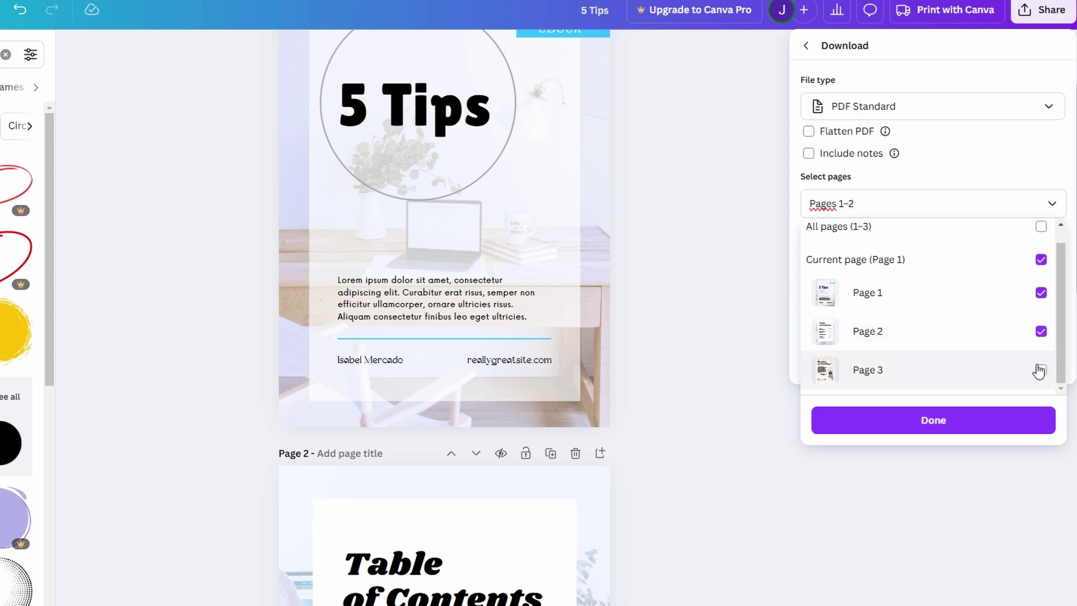
{"action": "left_click", "coordinate": [1041, 371]}
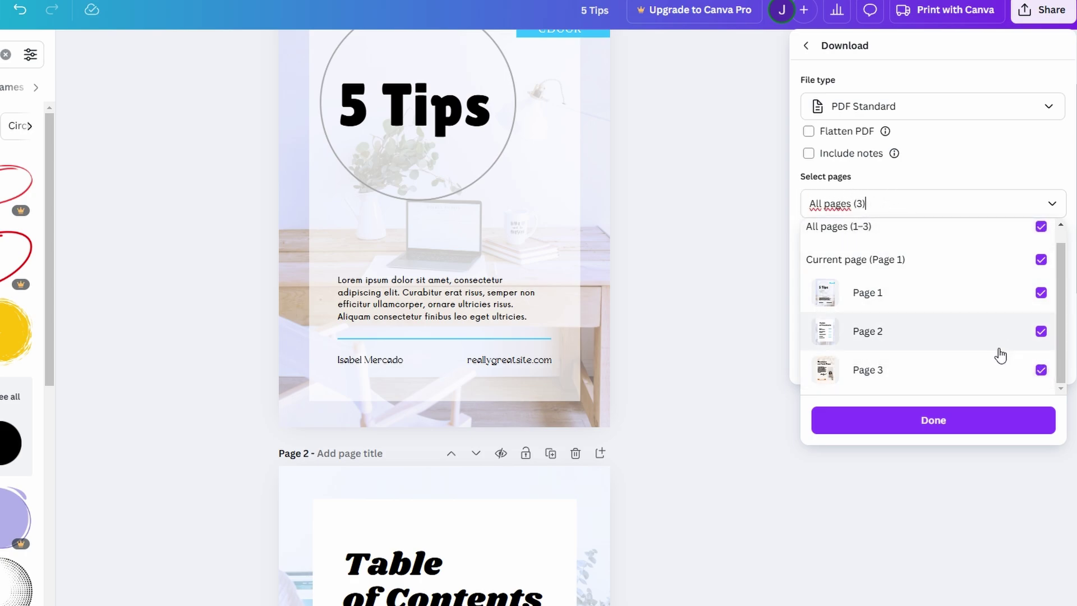
{"action": "left_click", "coordinate": [1039, 373]}
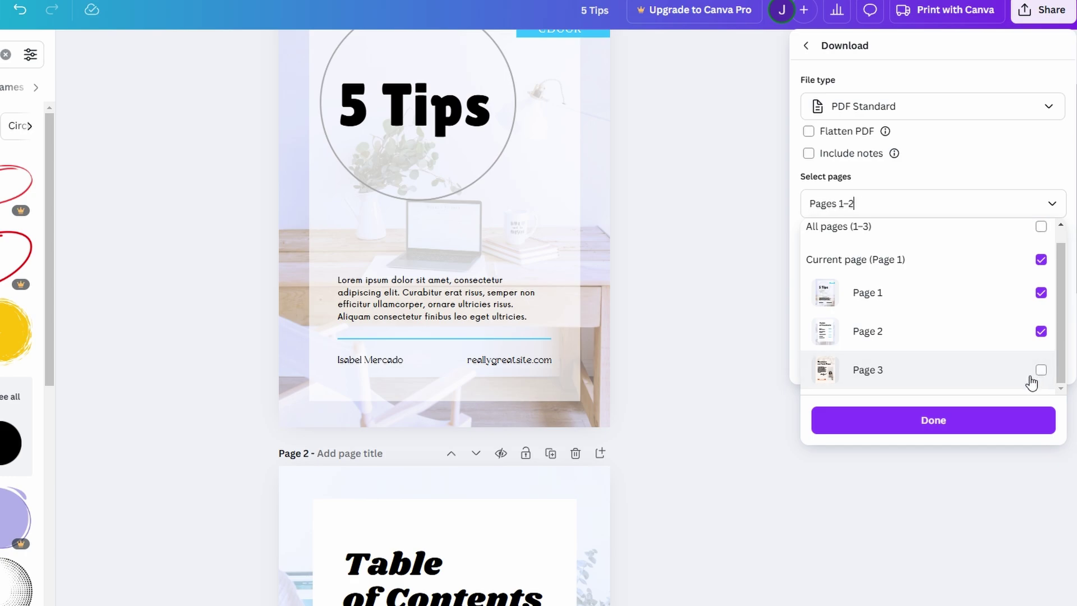
{"action": "left_click", "coordinate": [959, 422]}
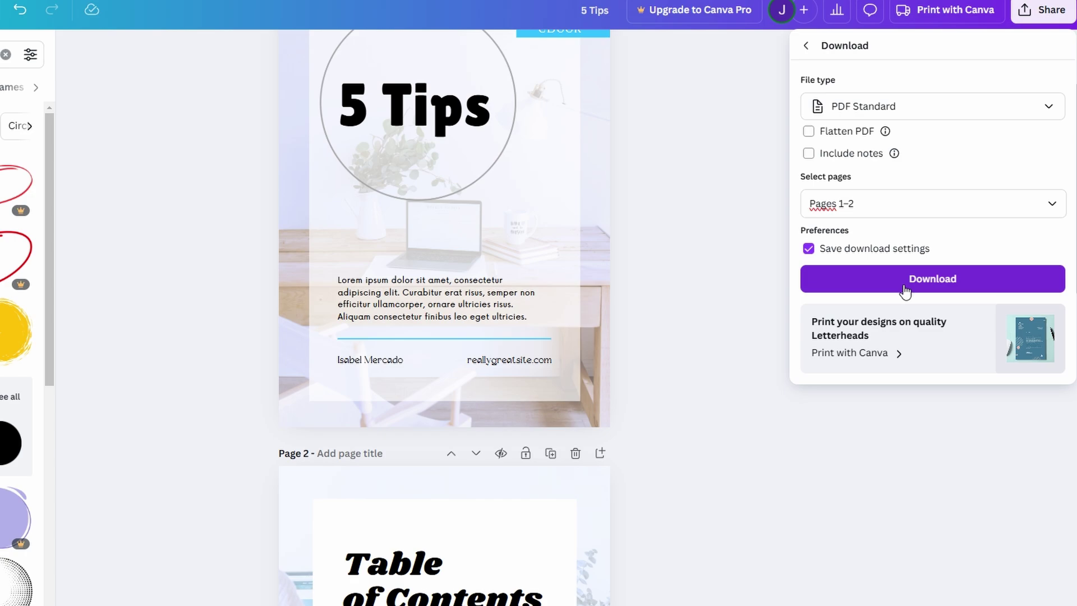
Step: Narrow the page selection to page 1 only by dropping page 2
{"action": "left_click", "coordinate": [899, 206]}
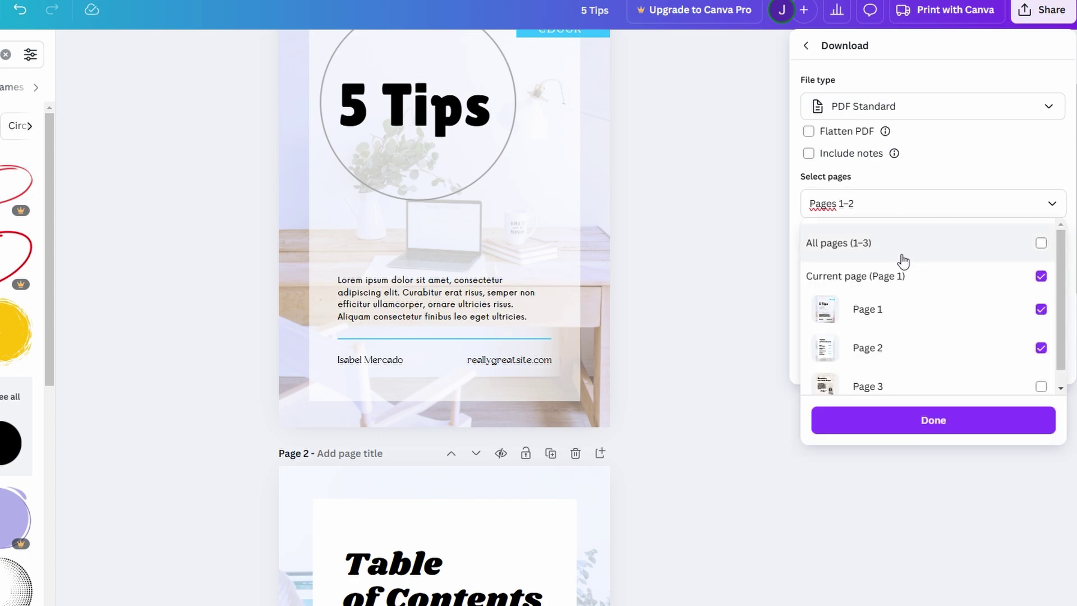
{"action": "scroll", "coordinate": [926, 287], "scroll_direction": "down", "scroll_amount": 1}
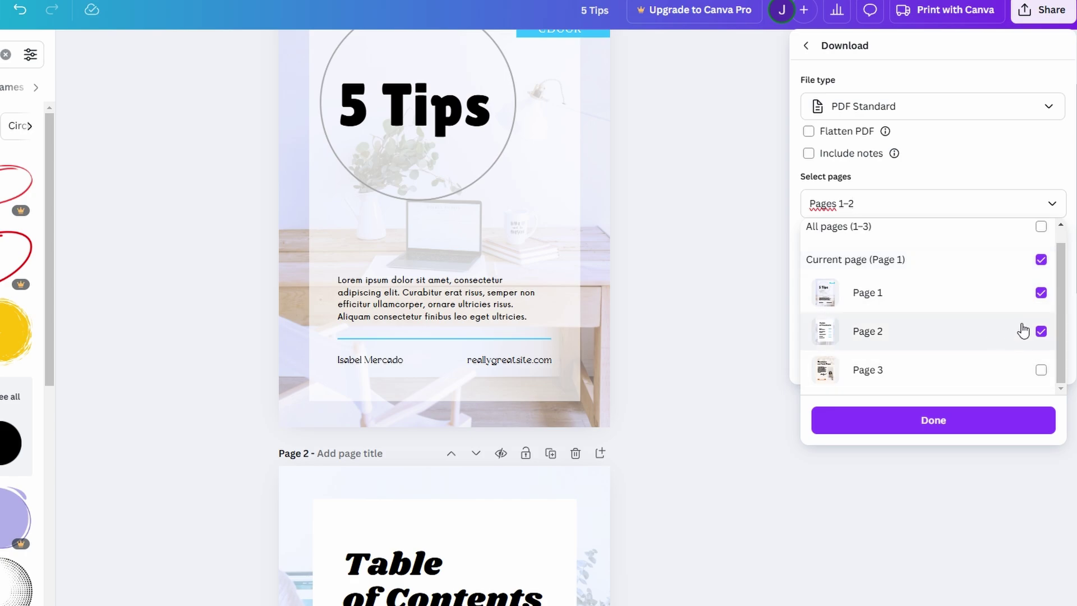
{"action": "left_click", "coordinate": [1040, 332]}
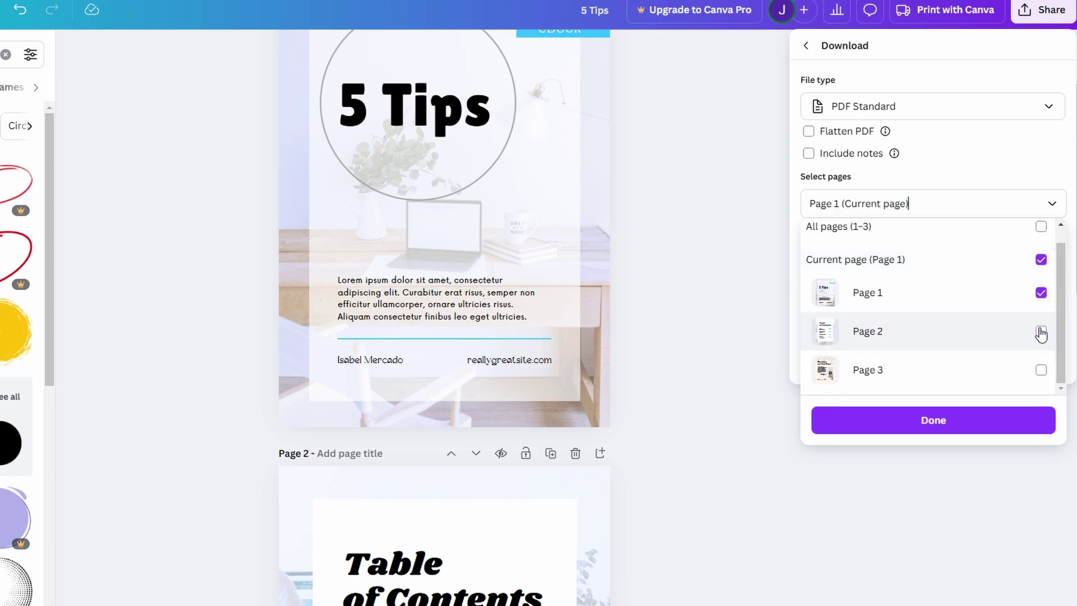
{"action": "left_click", "coordinate": [1040, 332]}
{"action": "left_click", "coordinate": [1041, 333]}
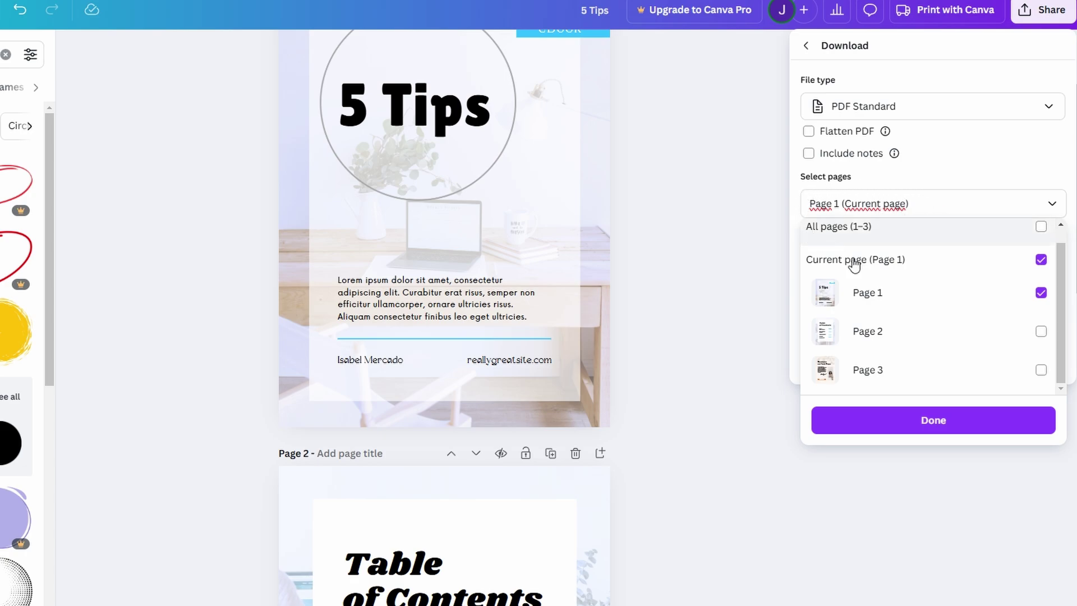
{"action": "left_click", "coordinate": [926, 420]}
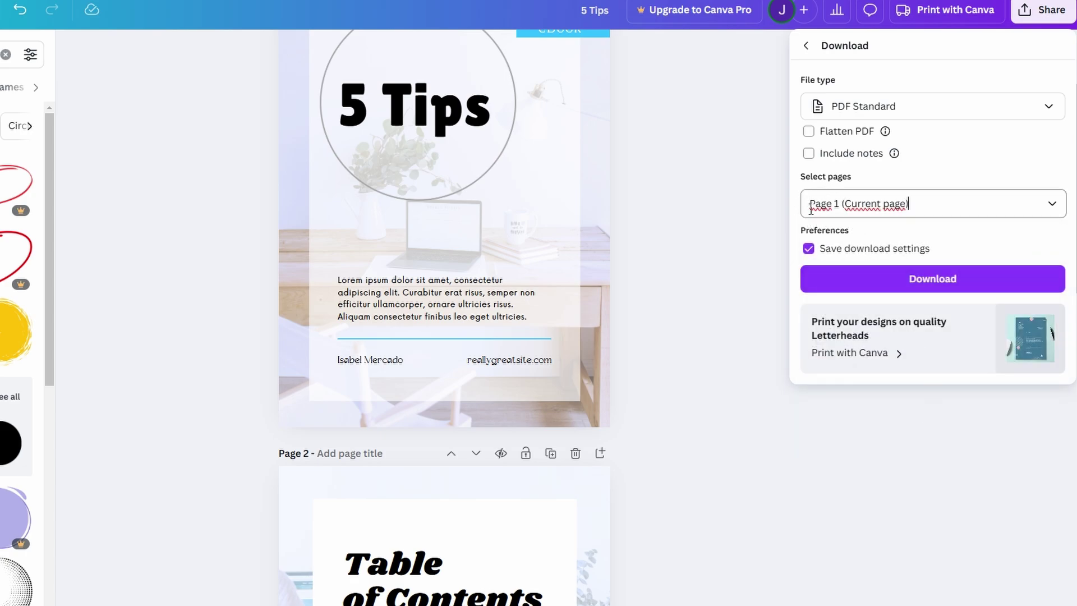
Step: Select all pages 1–3 and download the e-book as a standard PDF
{"action": "key", "text": "ctrl+shift+Left"}
{"action": "key", "text": "ctrl+shift+Left"}
{"action": "key", "text": "ctrl+shift+Left"}
{"action": "key", "text": "ctrl+shift+Left"}
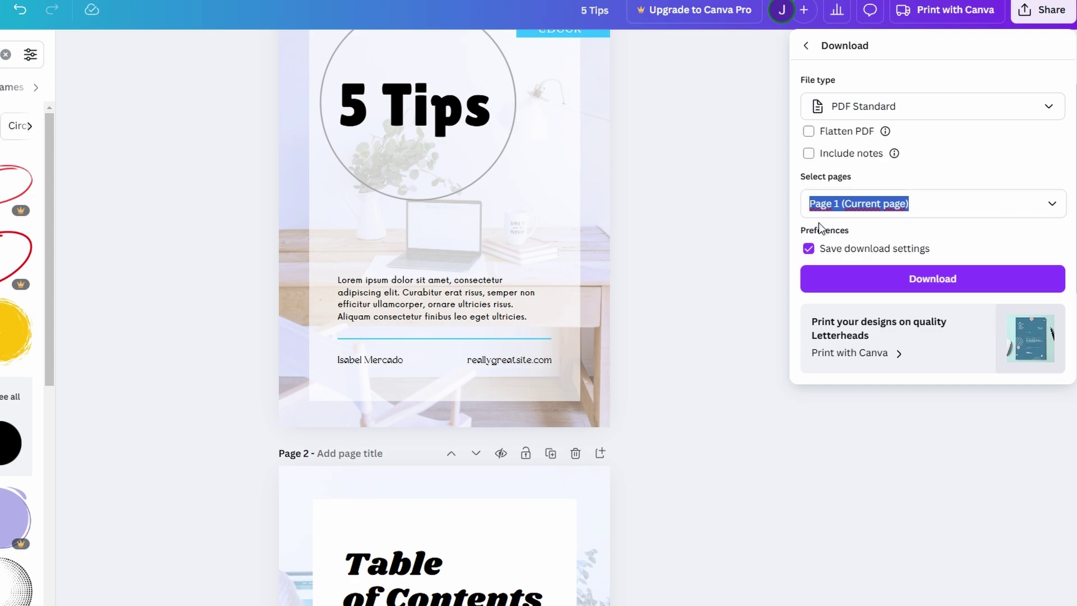
{"action": "left_click", "coordinate": [964, 209]}
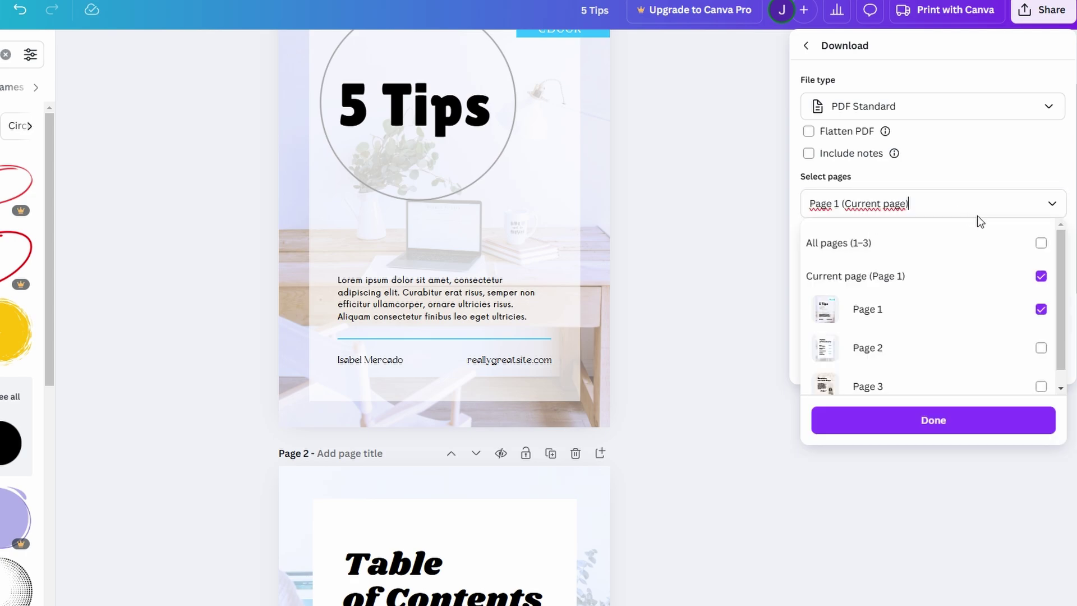
{"action": "left_click", "coordinate": [1040, 243]}
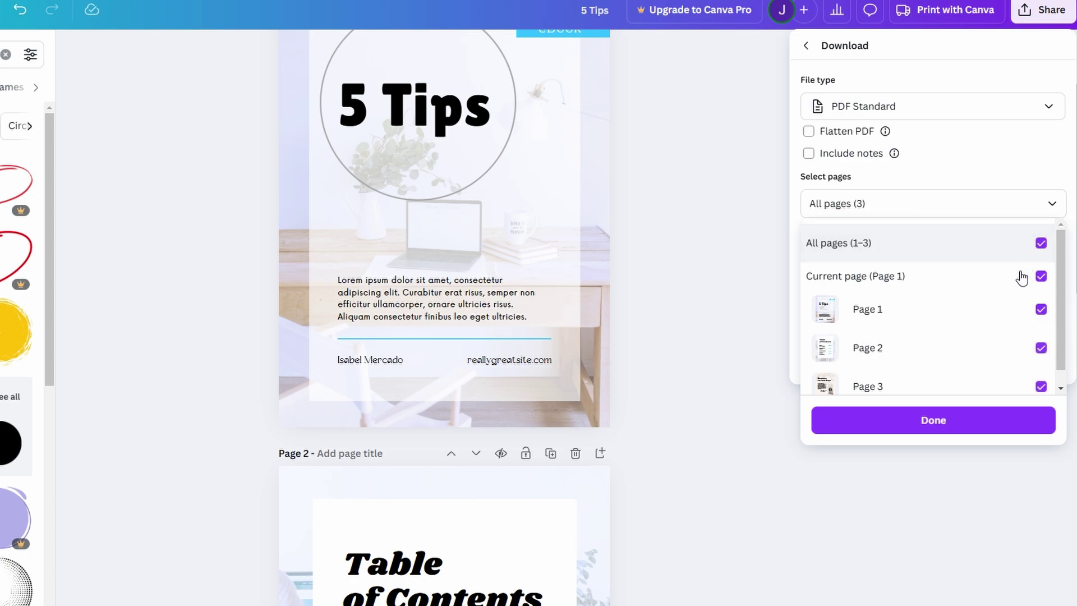
{"action": "left_click", "coordinate": [964, 425]}
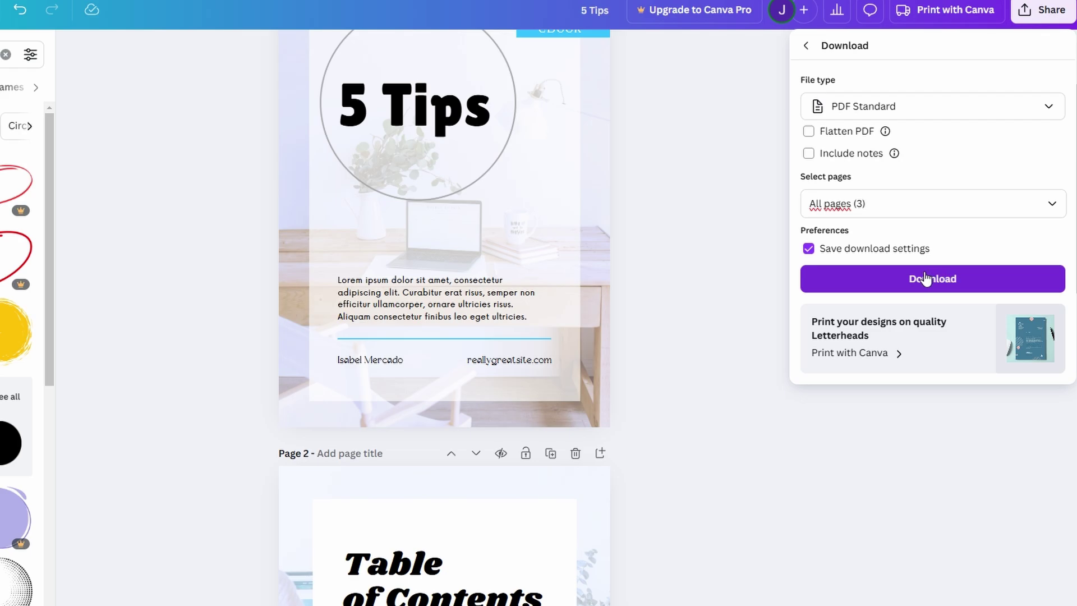
{"action": "left_click", "coordinate": [899, 280]}
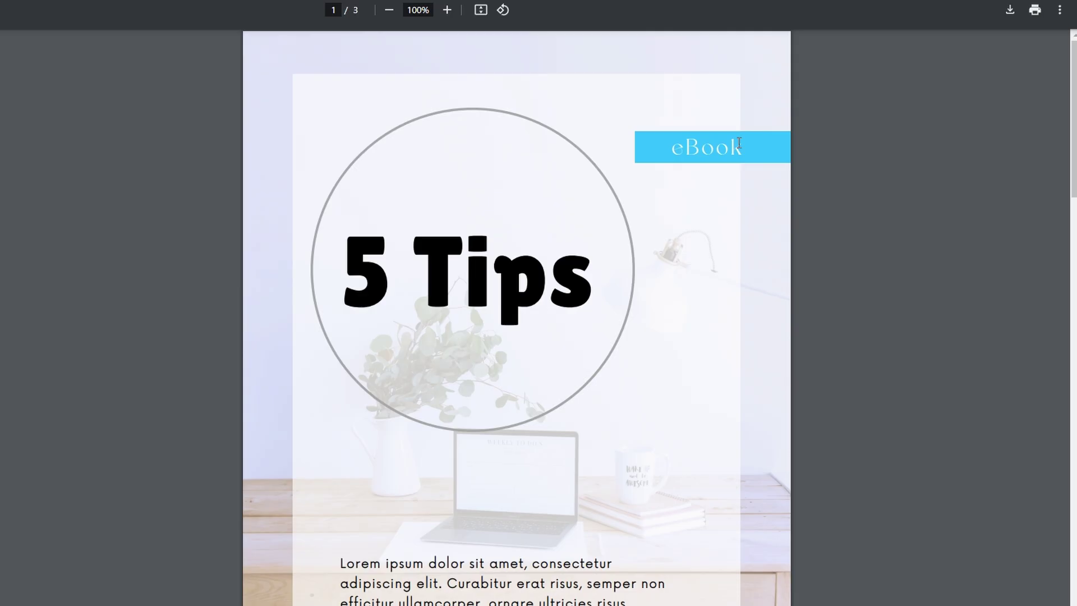
{"action": "scroll", "coordinate": [770, 166], "scroll_direction": "down", "scroll_amount": 2}
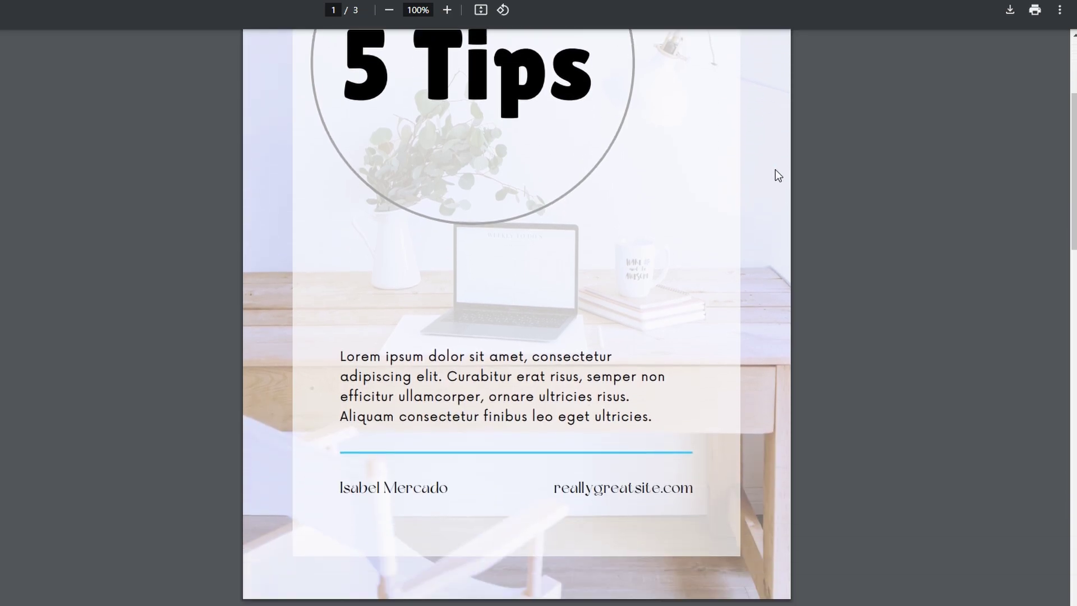
{"action": "scroll", "coordinate": [775, 168], "scroll_direction": "down", "scroll_amount": 3}
{"action": "scroll", "coordinate": [775, 170], "scroll_direction": "down", "scroll_amount": 2}
{"action": "scroll", "coordinate": [774, 169], "scroll_direction": "down", "scroll_amount": 2}
{"action": "scroll", "coordinate": [775, 176], "scroll_direction": "down", "scroll_amount": 2}
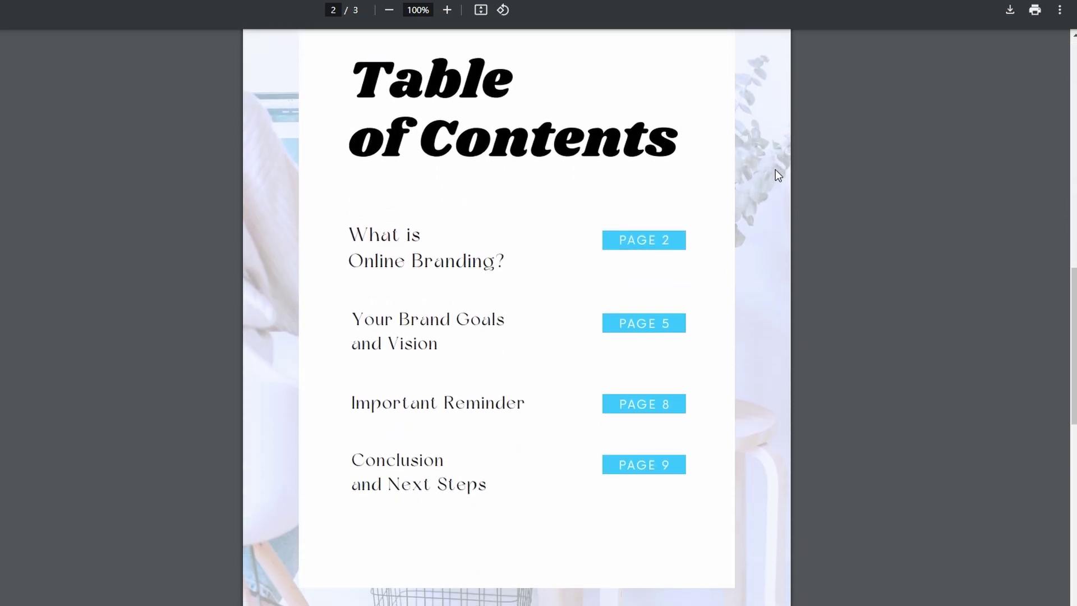
{"action": "scroll", "coordinate": [775, 169], "scroll_direction": "down", "scroll_amount": 2}
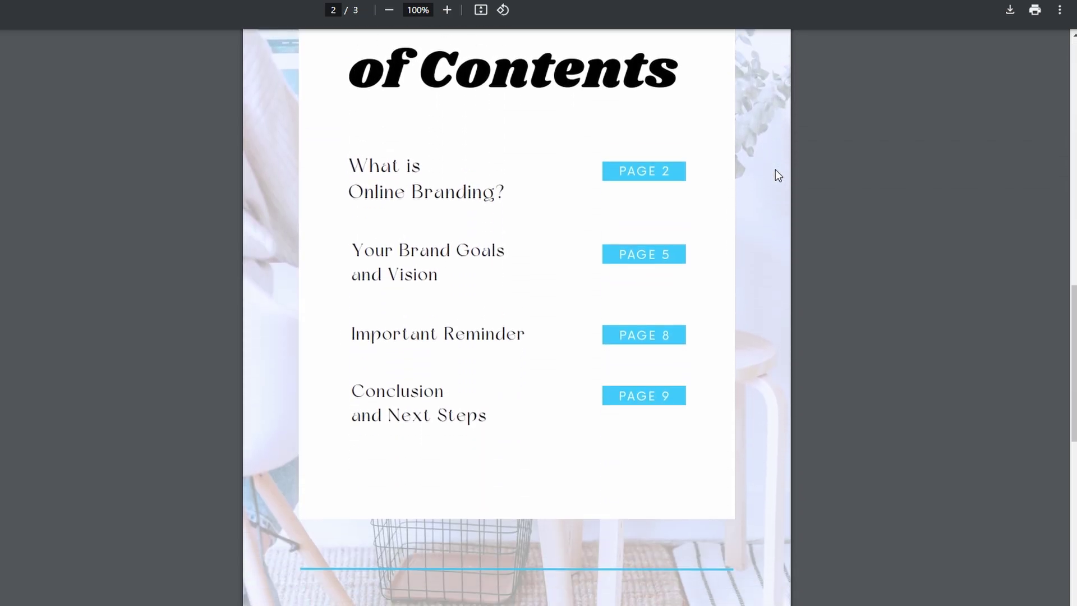
{"action": "scroll", "coordinate": [775, 176], "scroll_direction": "up", "scroll_amount": 3}
{"action": "scroll", "coordinate": [775, 175], "scroll_direction": "up", "scroll_amount": 3}
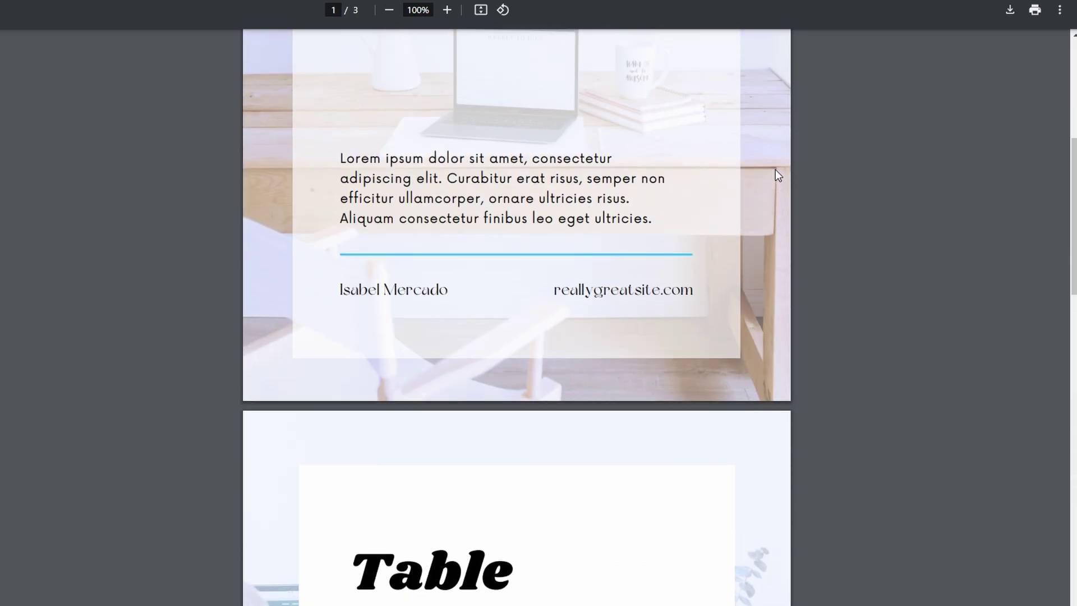
{"action": "scroll", "coordinate": [775, 175], "scroll_direction": "up", "scroll_amount": 3}
{"action": "scroll", "coordinate": [775, 169], "scroll_direction": "up", "scroll_amount": 3}
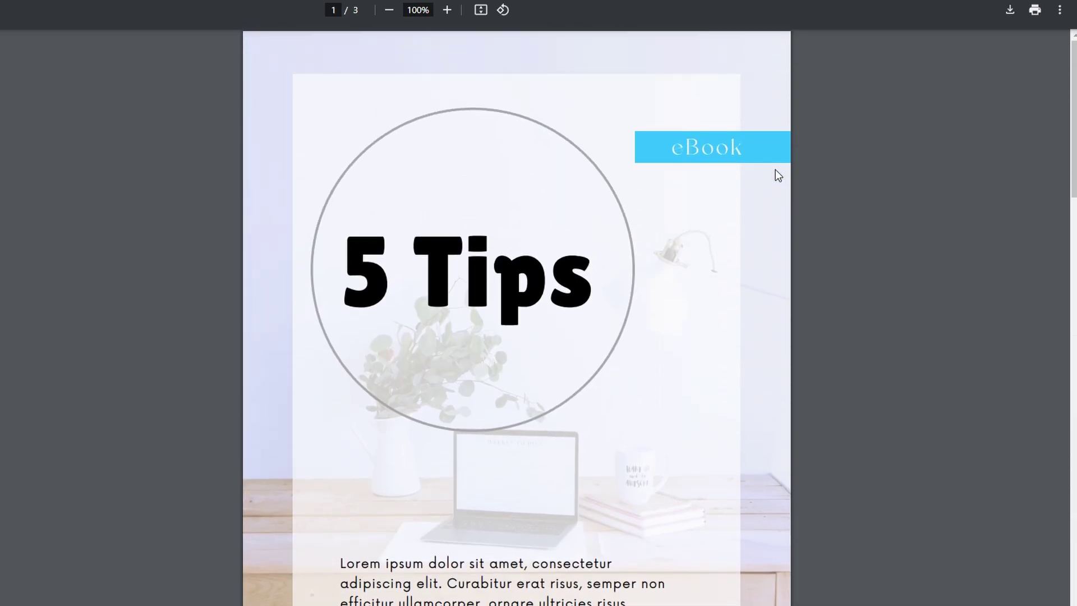
{"action": "scroll", "coordinate": [775, 175], "scroll_direction": "down", "scroll_amount": 5}
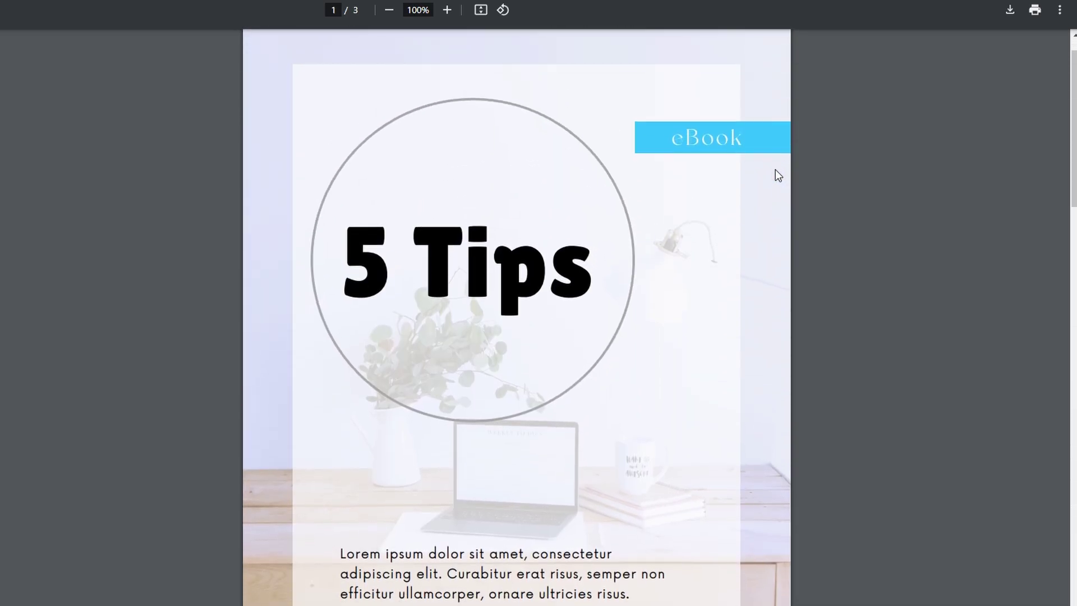
{"action": "scroll", "coordinate": [775, 175], "scroll_direction": "down", "scroll_amount": 5}
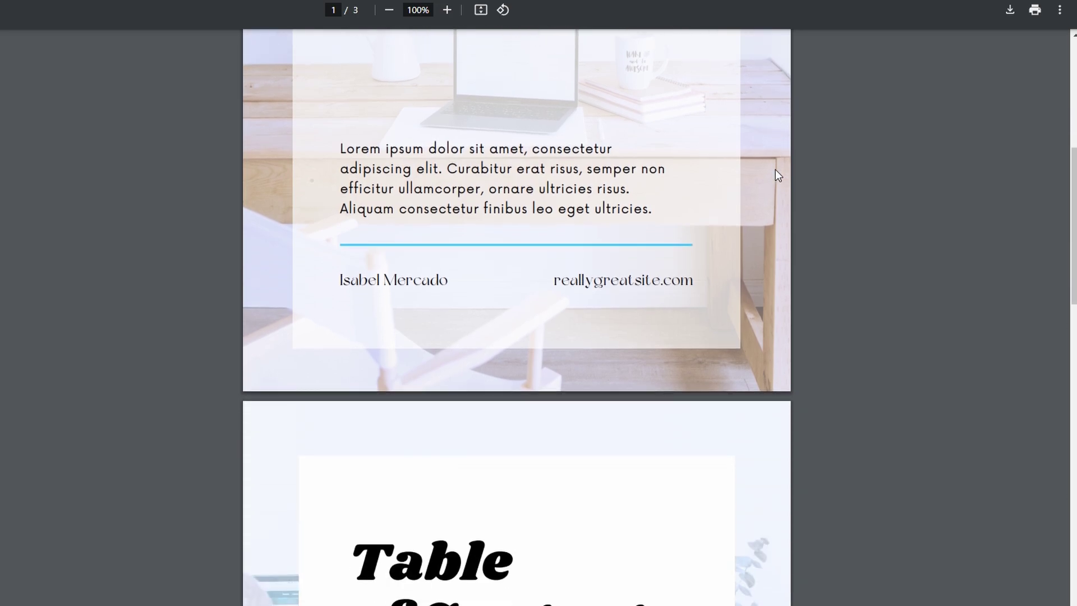
{"action": "scroll", "coordinate": [775, 175], "scroll_direction": "down", "scroll_amount": 3}
{"action": "scroll", "coordinate": [775, 175], "scroll_direction": "down", "scroll_amount": 4}
{"action": "scroll", "coordinate": [775, 175], "scroll_direction": "down", "scroll_amount": 3}
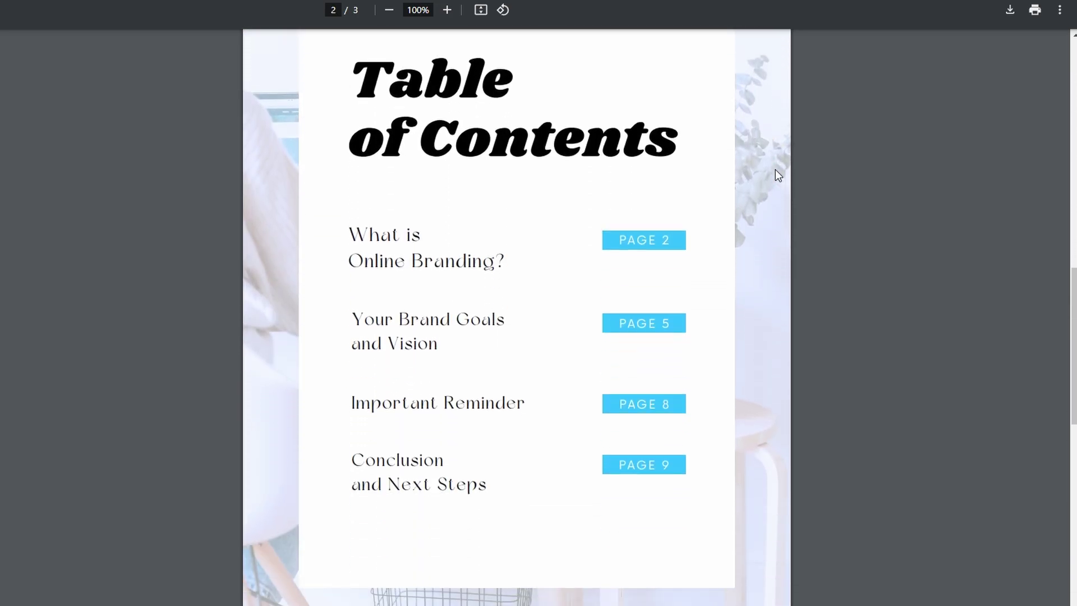
{"action": "scroll", "coordinate": [775, 175], "scroll_direction": "down", "scroll_amount": 4}
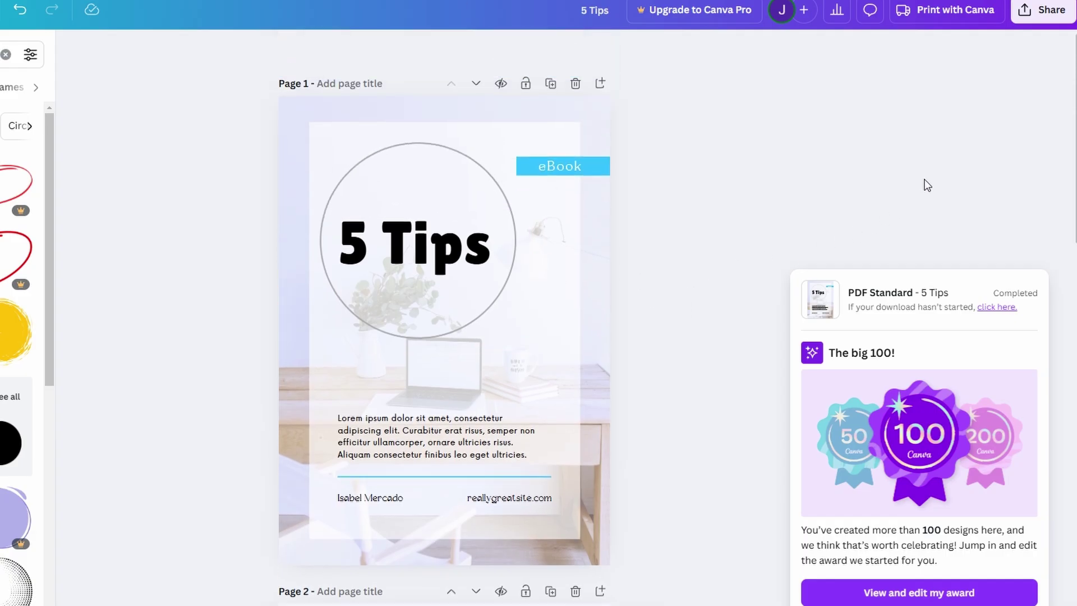
{"action": "left_click", "coordinate": [1043, 20]}
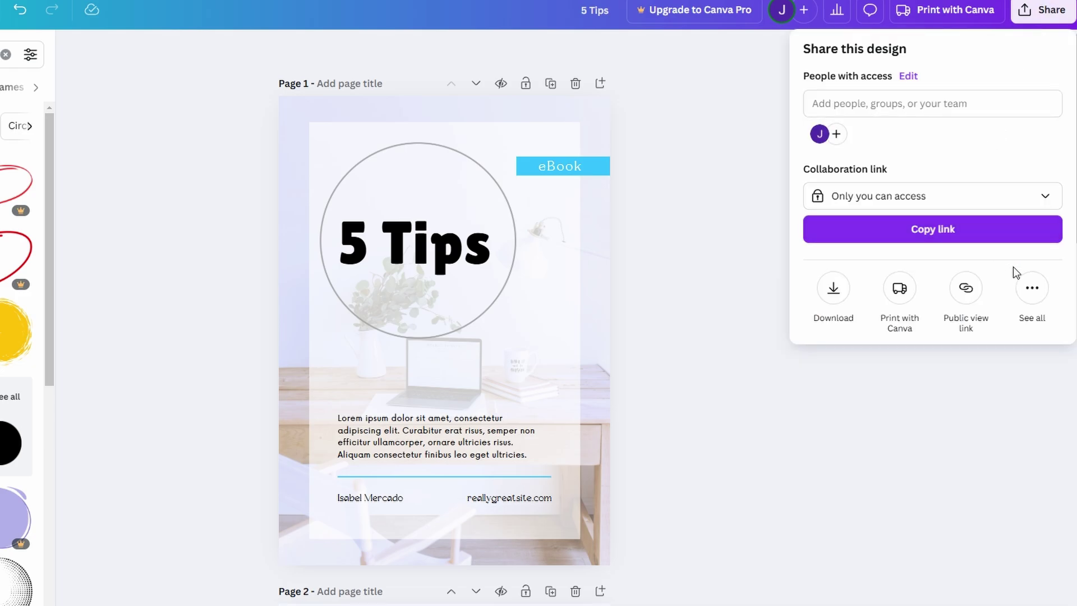
{"action": "left_click", "coordinate": [1030, 288]}
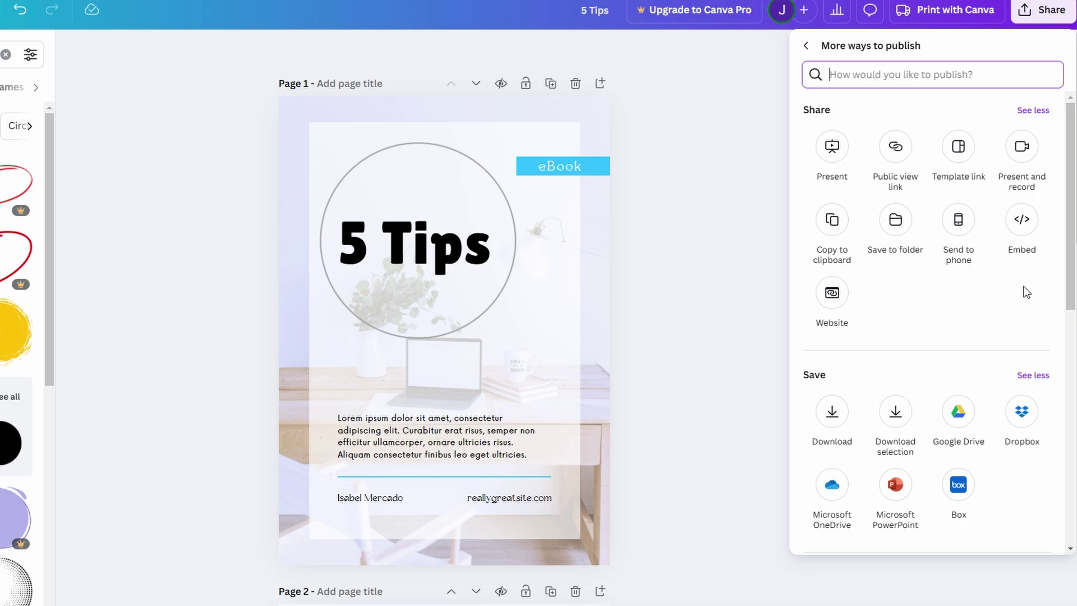
{"action": "left_click", "coordinate": [755, 182]}
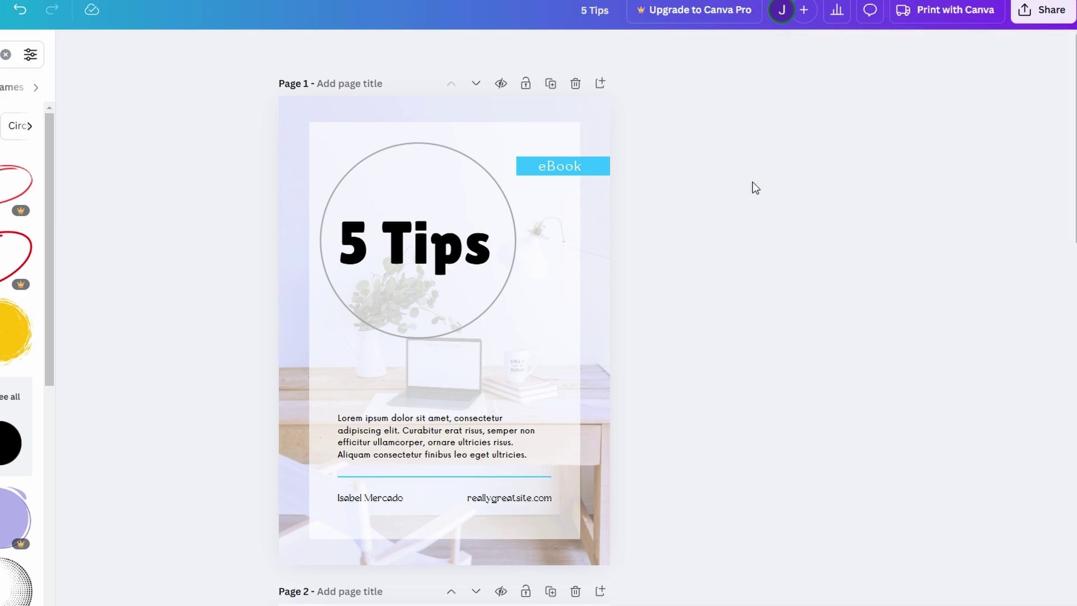
{"action": "left_click", "coordinate": [709, 10]}
{"action": "left_click", "coordinate": [759, 127]}
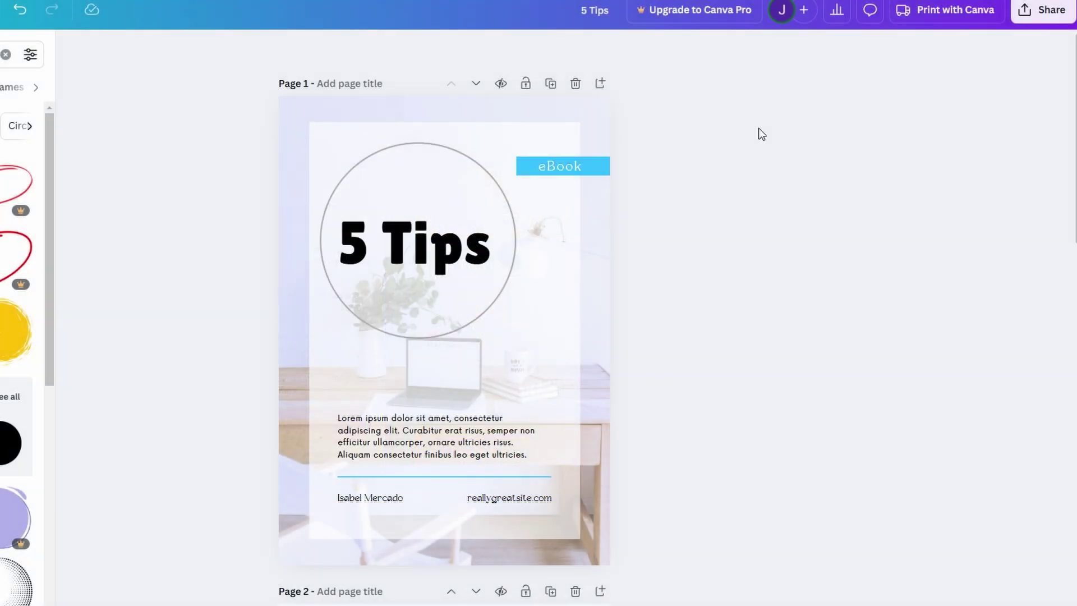